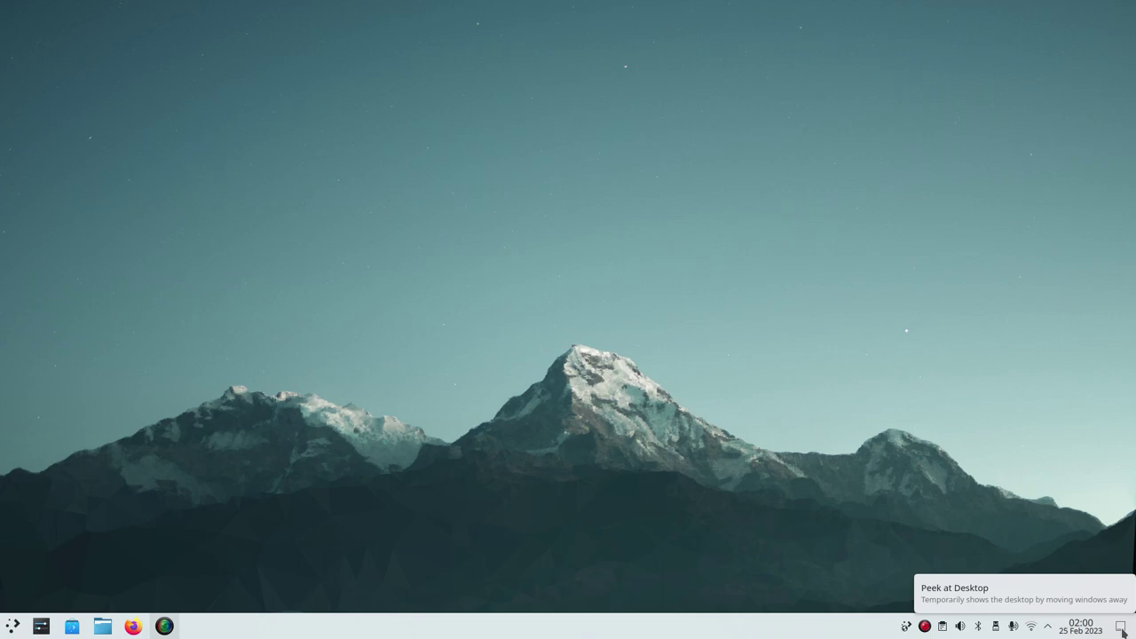
Step: Look at the calendar and at the context options of the digital clock and the task manager, without choosing any
click(1089, 630)
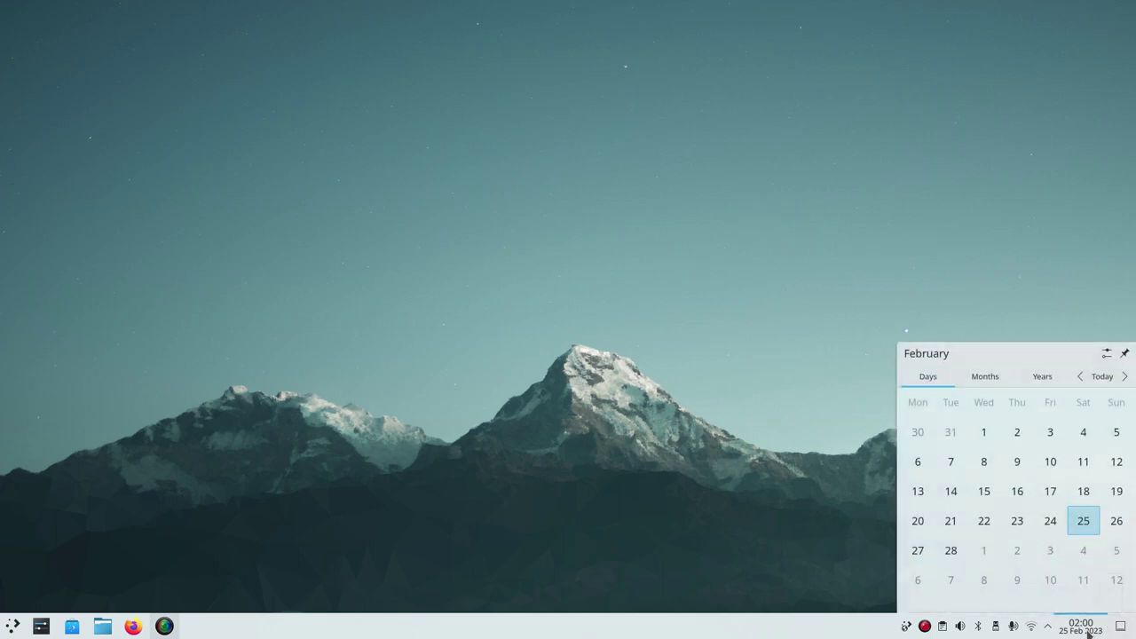
right_click(1088, 632)
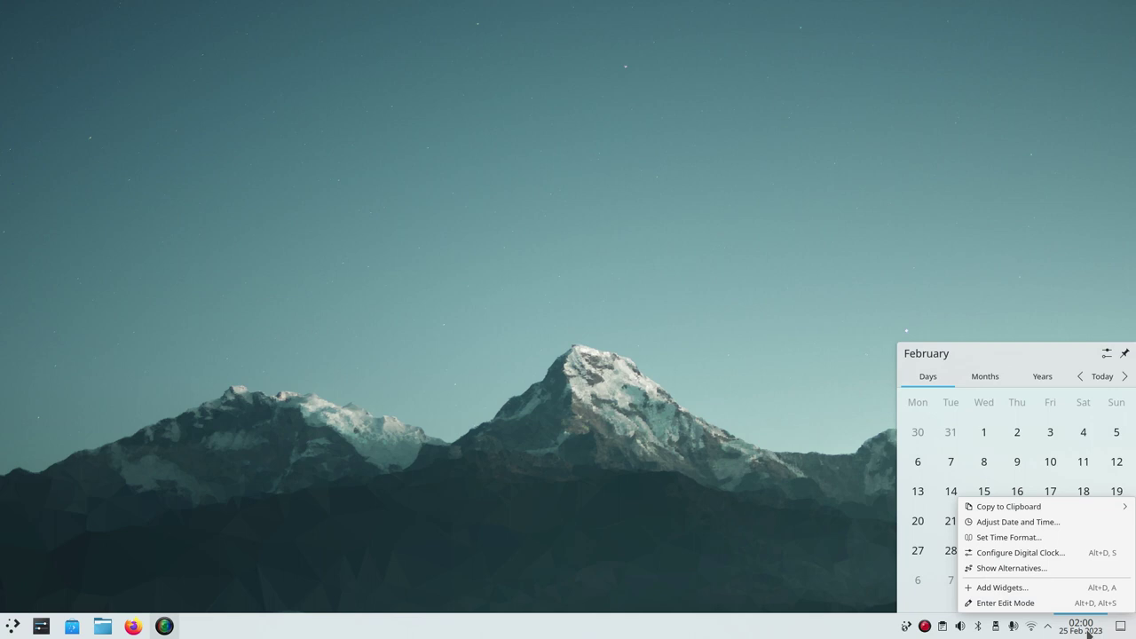
click(765, 536)
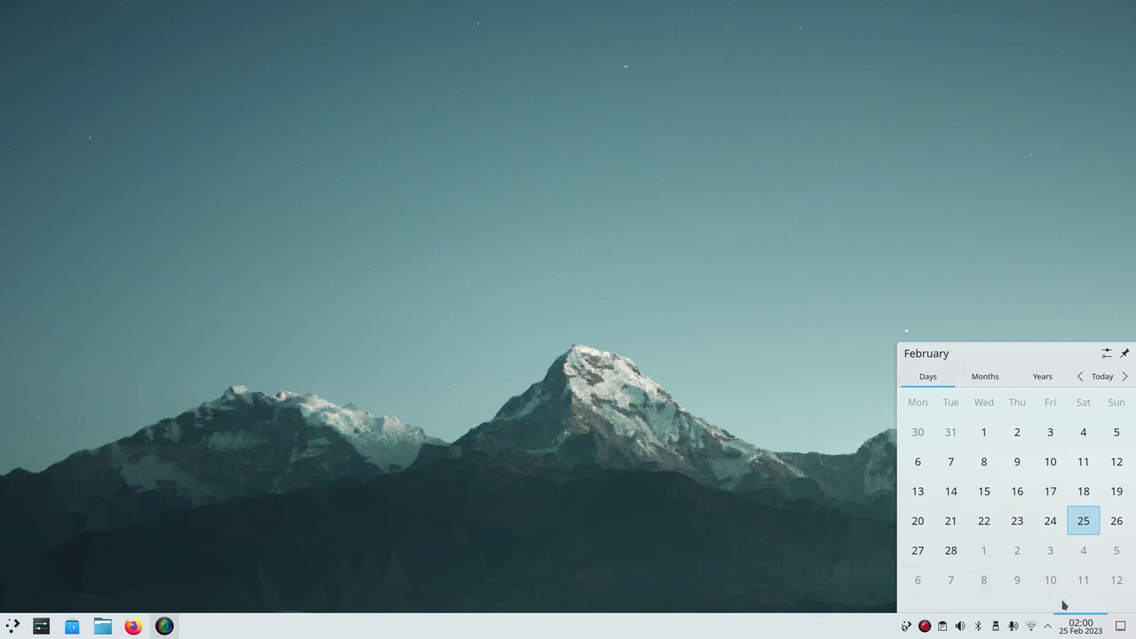
click(667, 457)
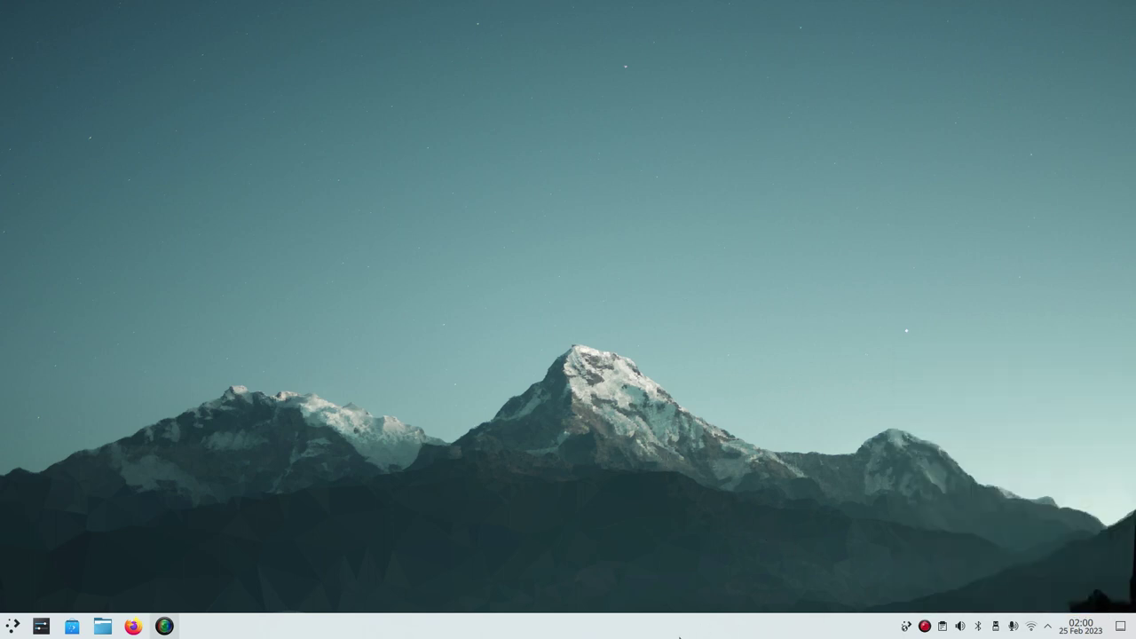
right_click(660, 631)
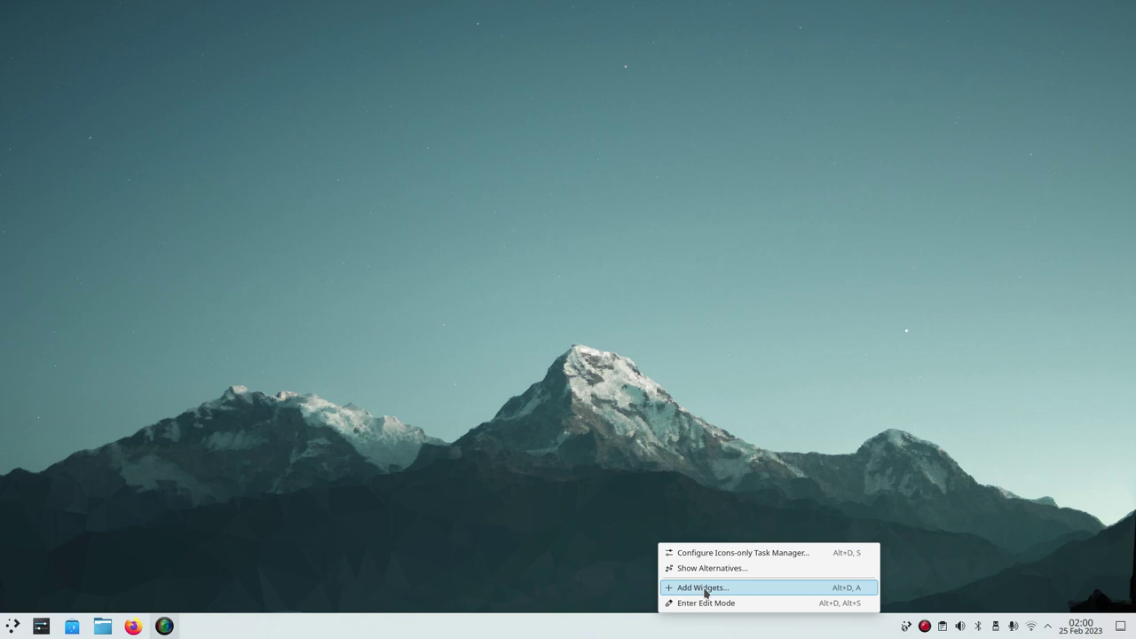
click(1013, 530)
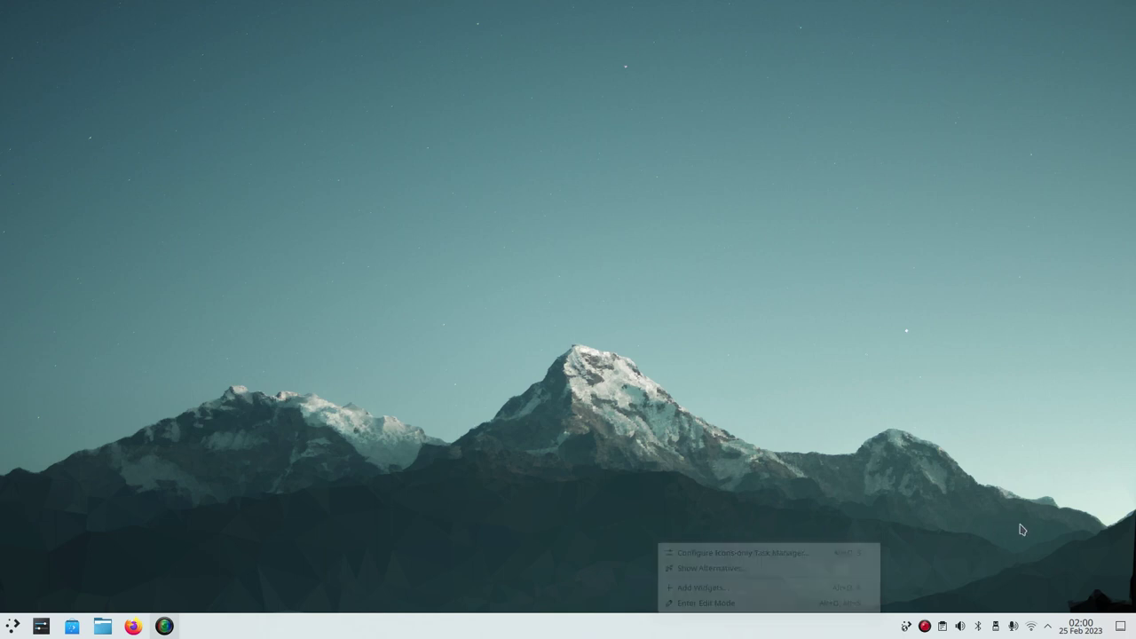
Step: View the hidden Status and Notifications items and the Audio Volume devices, closing each popup
click(1049, 627)
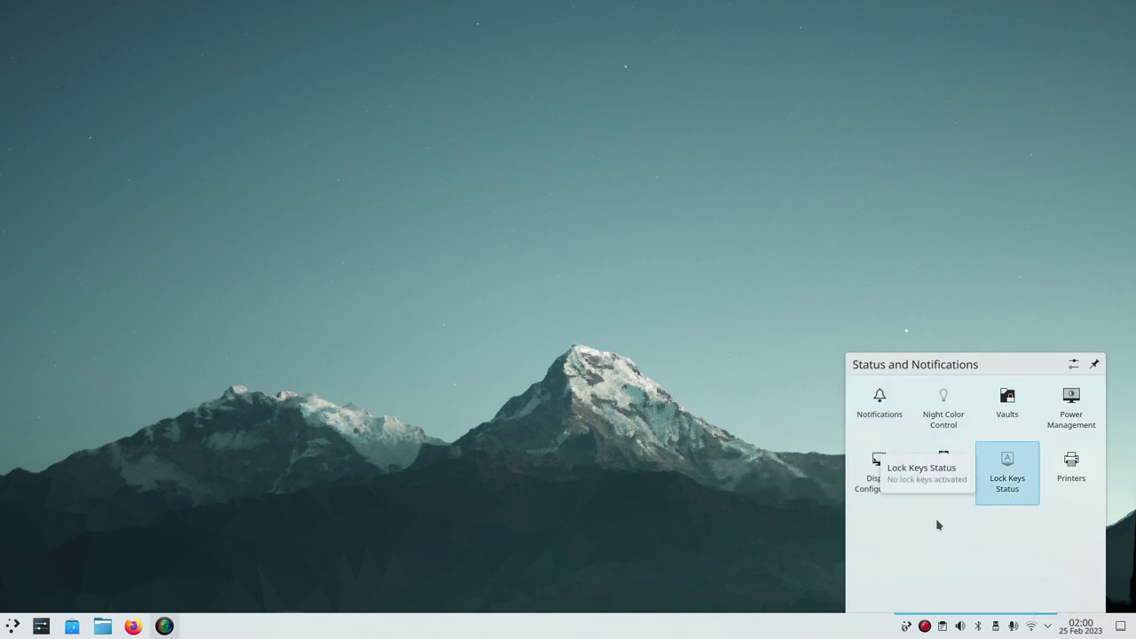
click(828, 531)
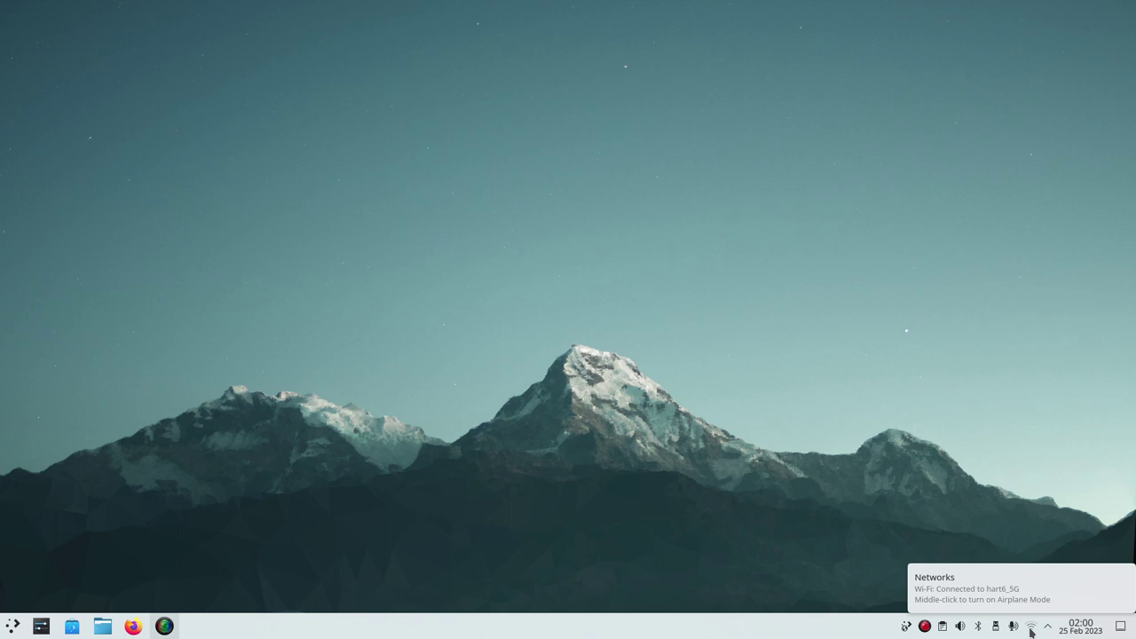
click(959, 627)
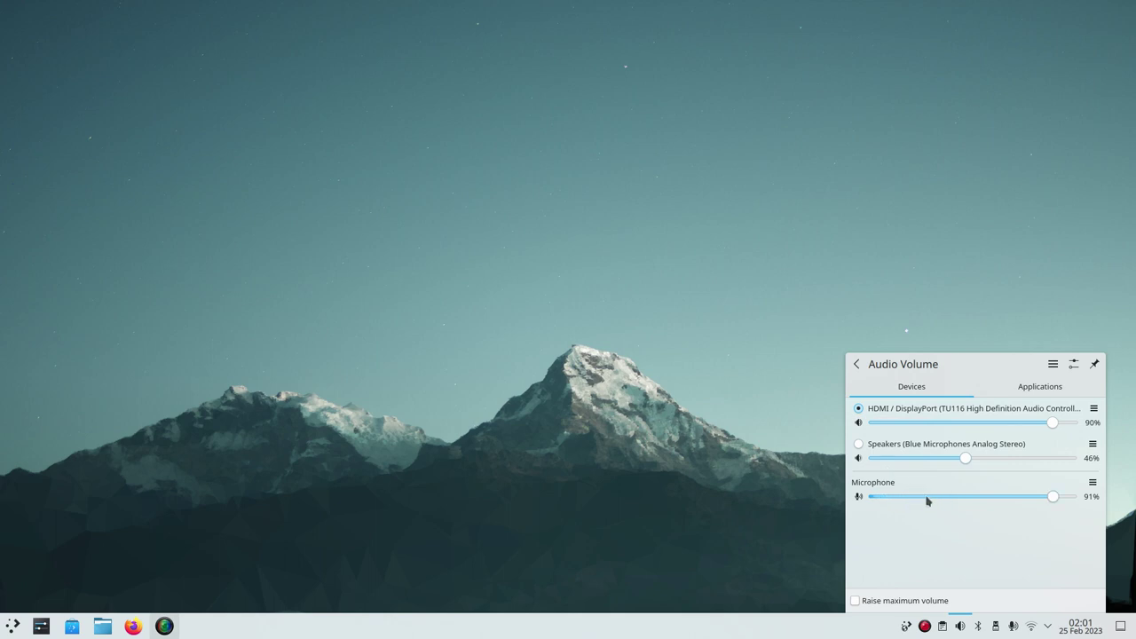
click(668, 380)
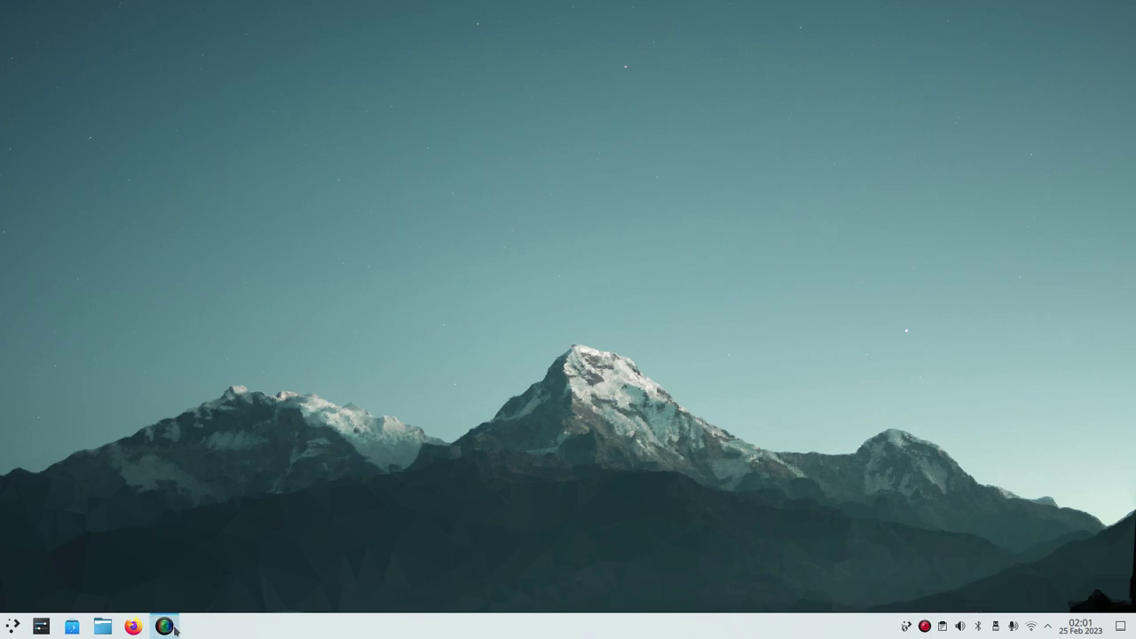
Step: Open the Dolphin file manager
mouse_move(174, 629)
click(133, 627)
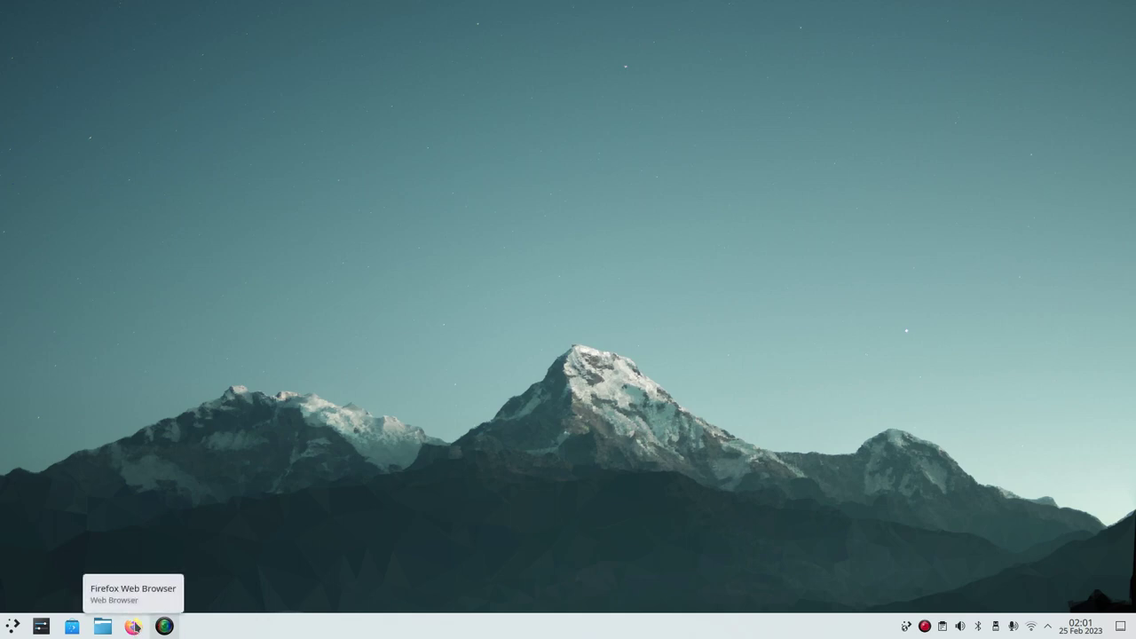
click(102, 627)
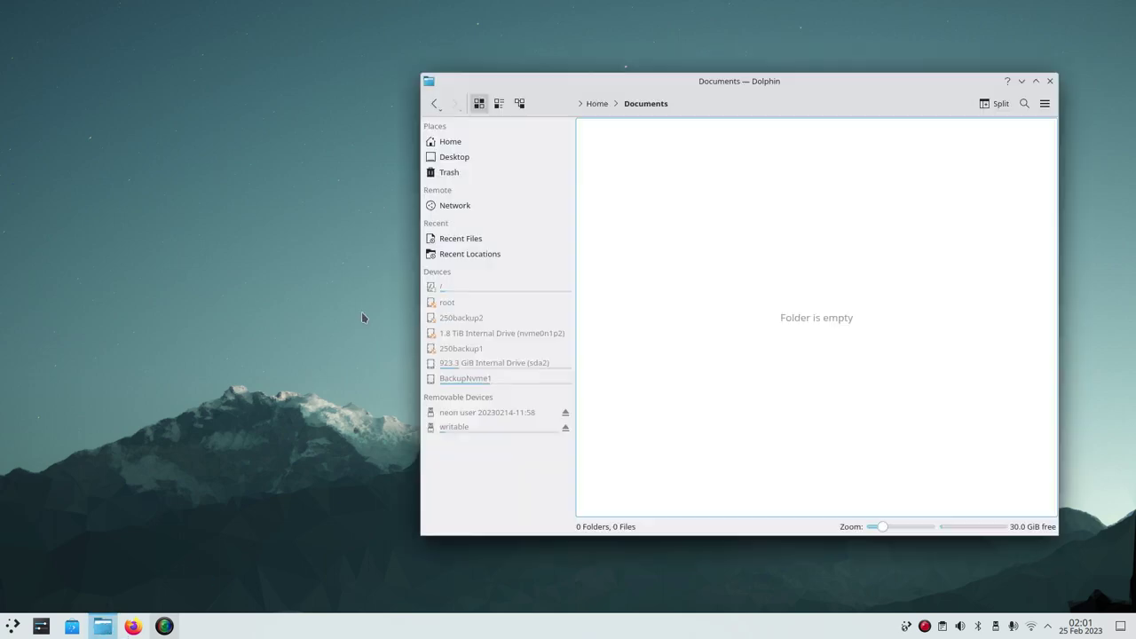
Step: Look through Dolphin's application options, including the Configure entries, without choosing any
click(1049, 108)
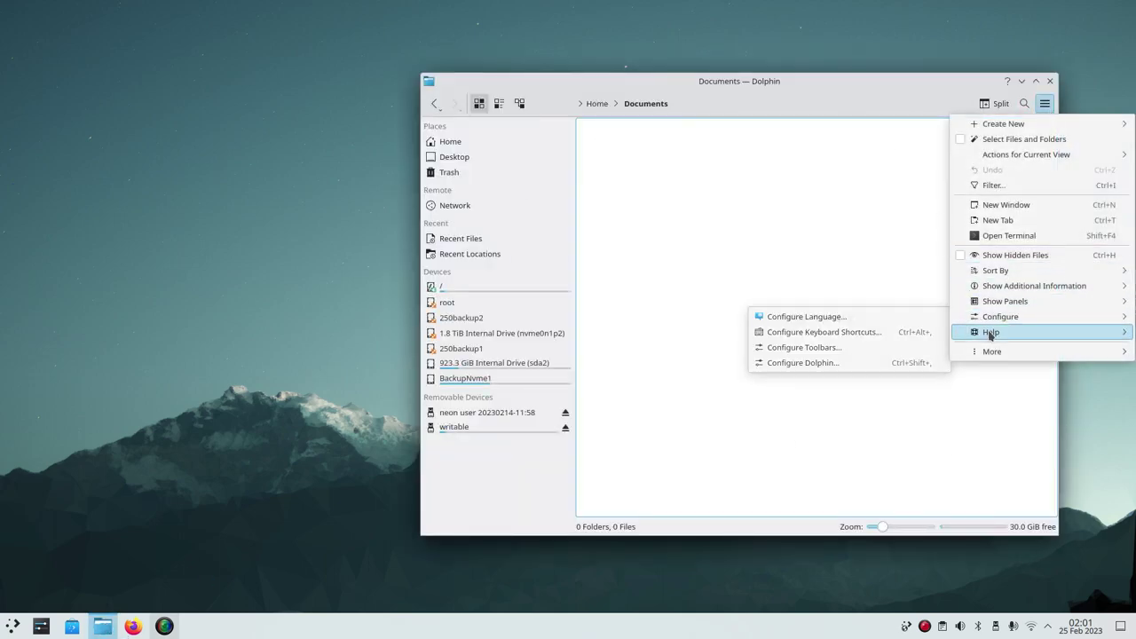
mouse_move(991, 334)
click(774, 190)
Step: Go to the Home folder and try out several larger and smaller icon sizes
click(450, 142)
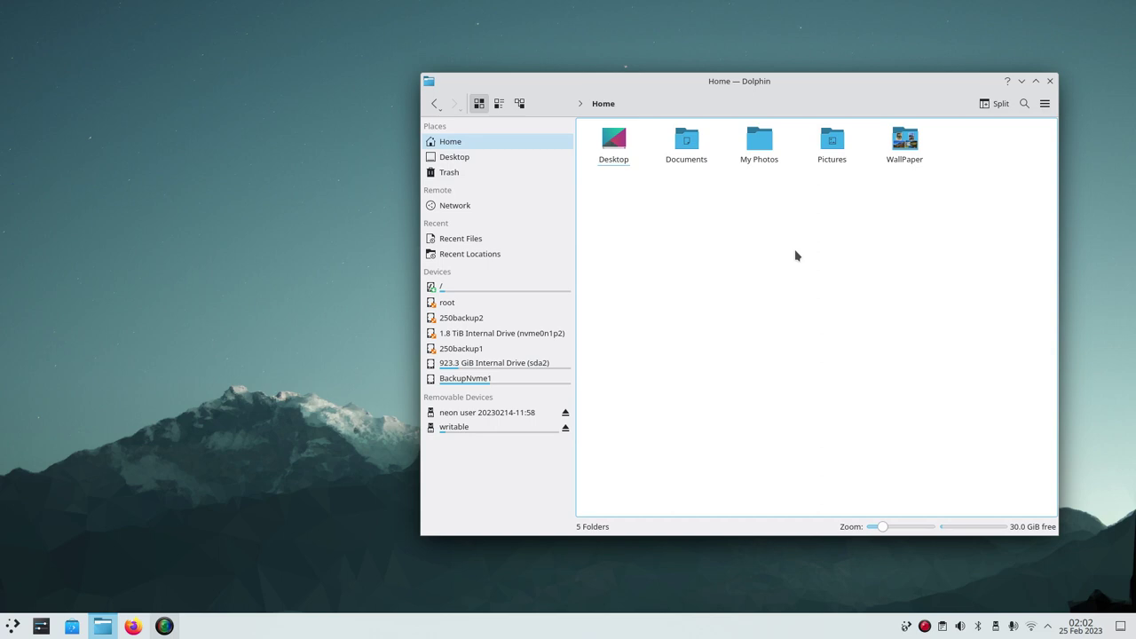
scroll(808, 320, up, 4)
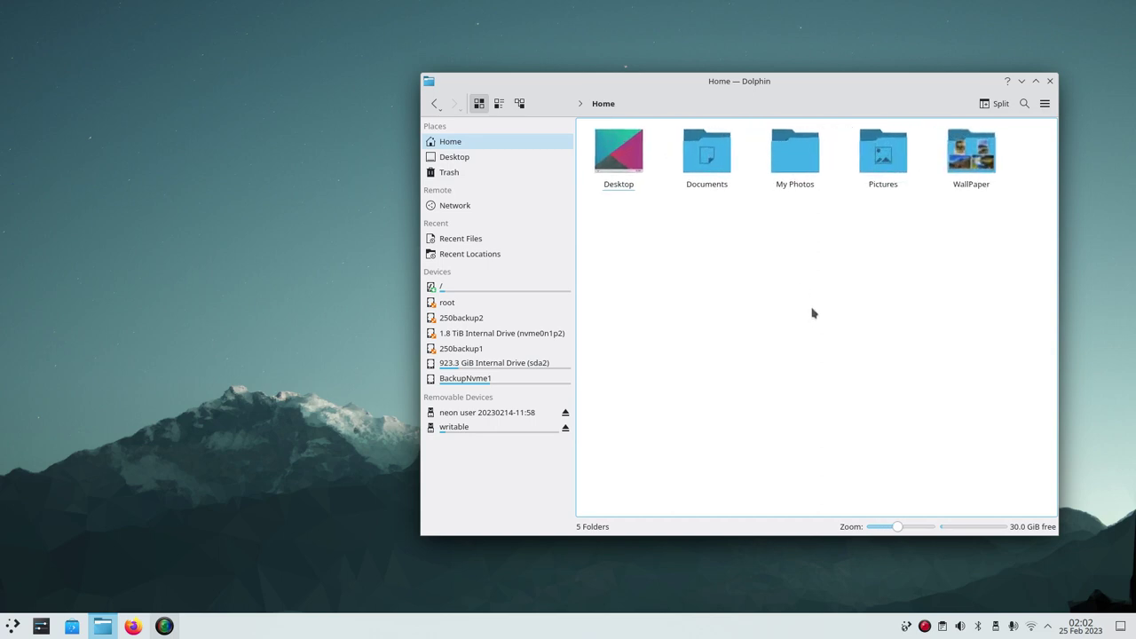
scroll(813, 307, down, 3)
scroll(816, 301, up, 1)
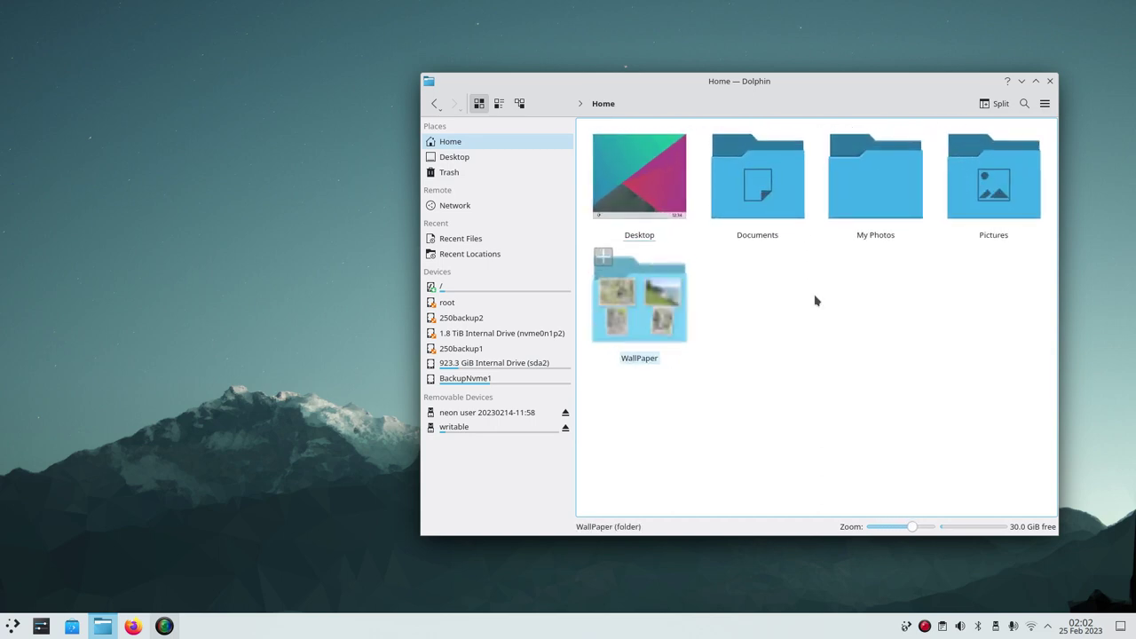
scroll(816, 301, down, 1)
scroll(816, 301, up, 1)
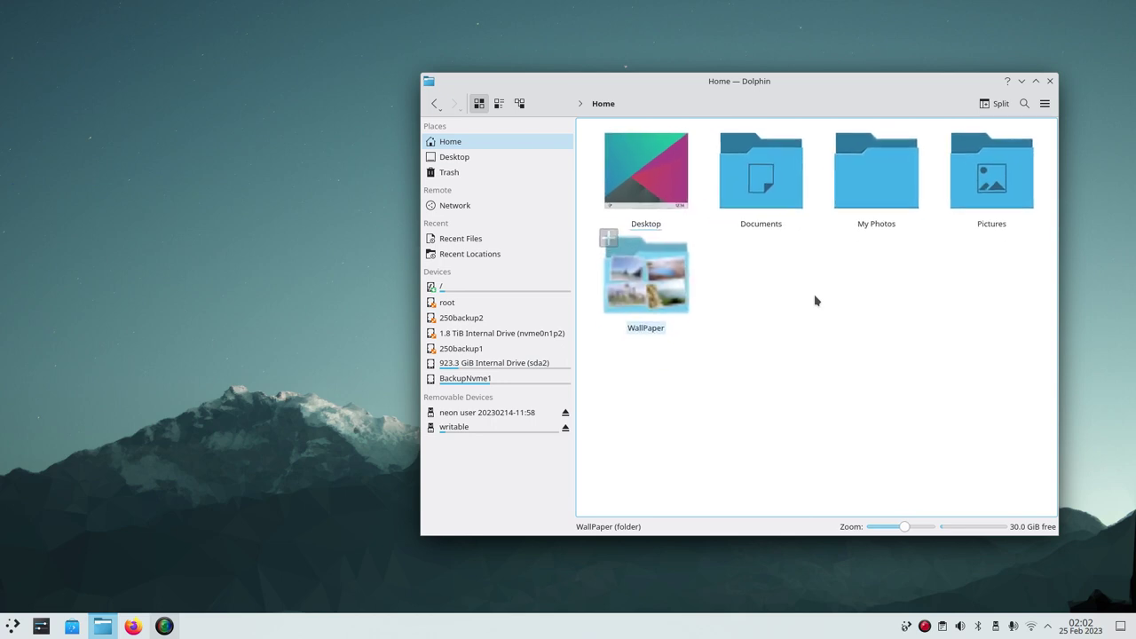
scroll(816, 301, down, 5)
scroll(816, 301, up, 3)
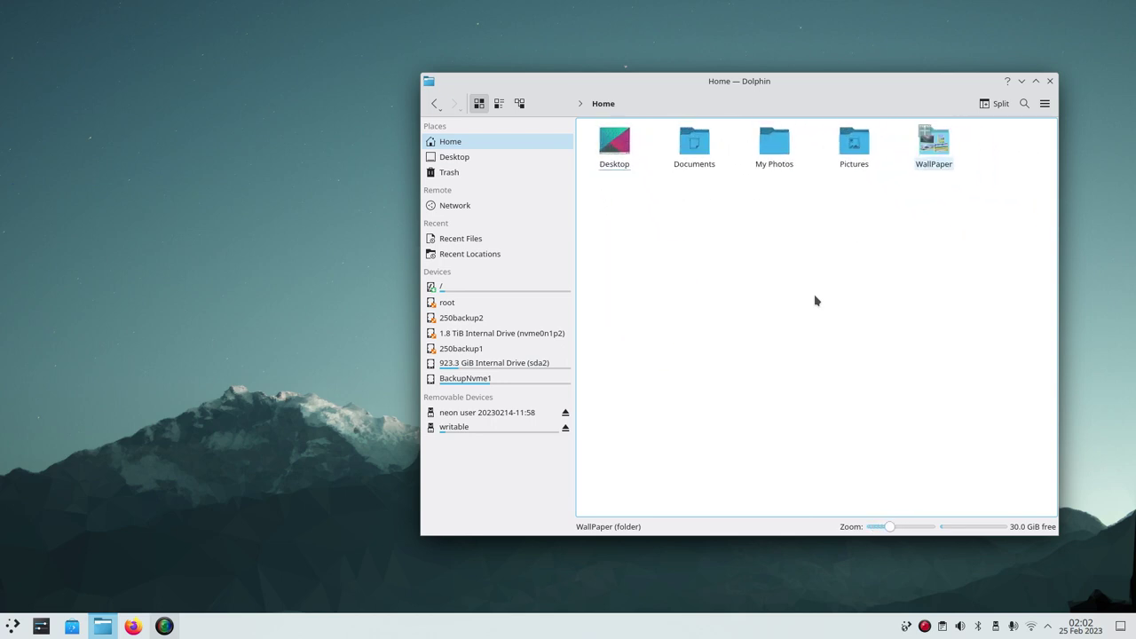
Step: Open the WallPaper folder and reduce its thumbnails until six fit in each row
double_click(976, 149)
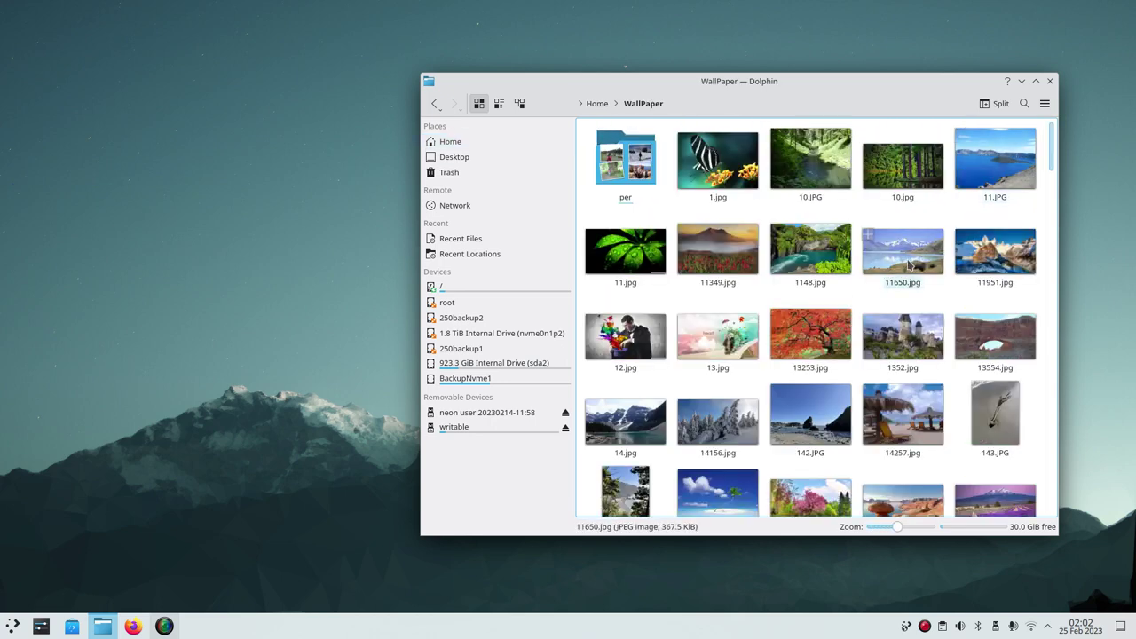
scroll(806, 200, down, 4)
scroll(807, 204, up, 1)
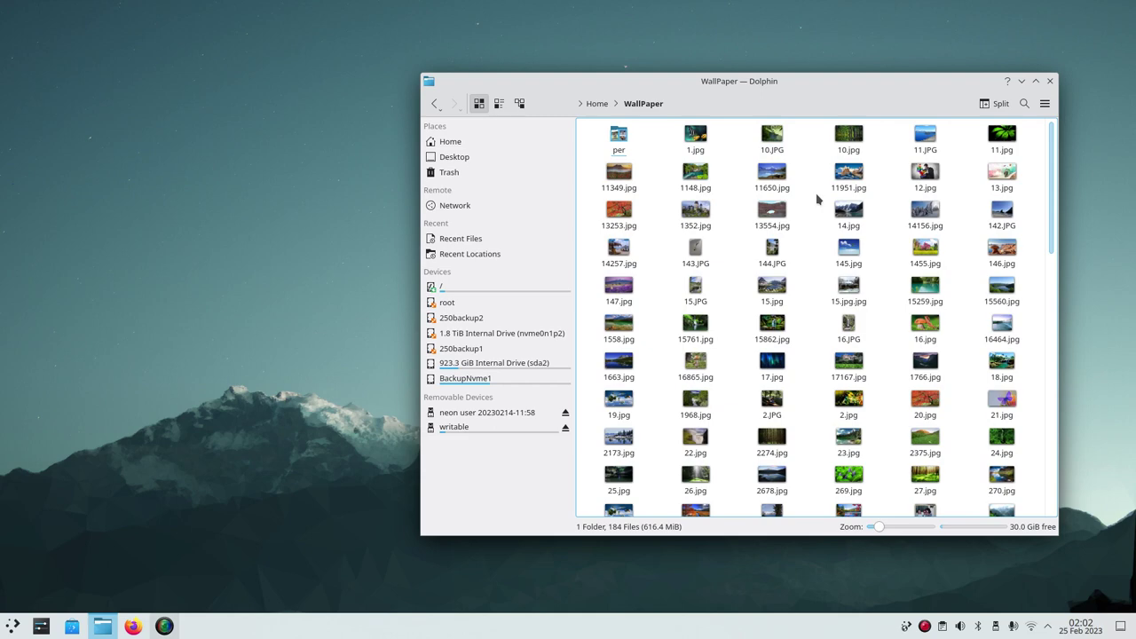
scroll(820, 210, up, 1)
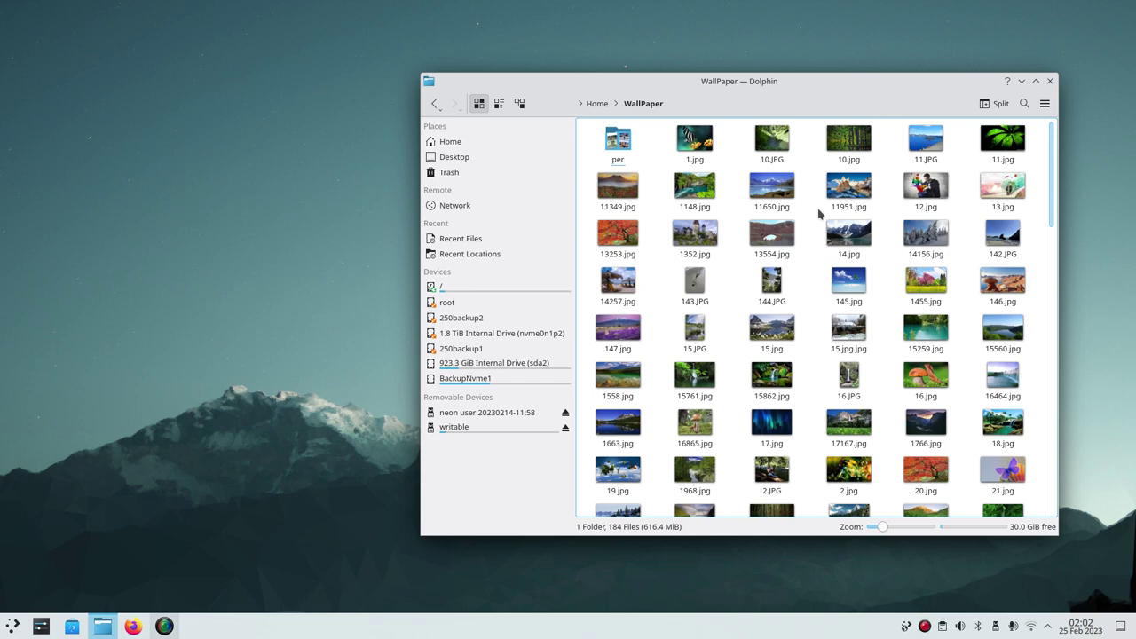
scroll(820, 213, up, 1)
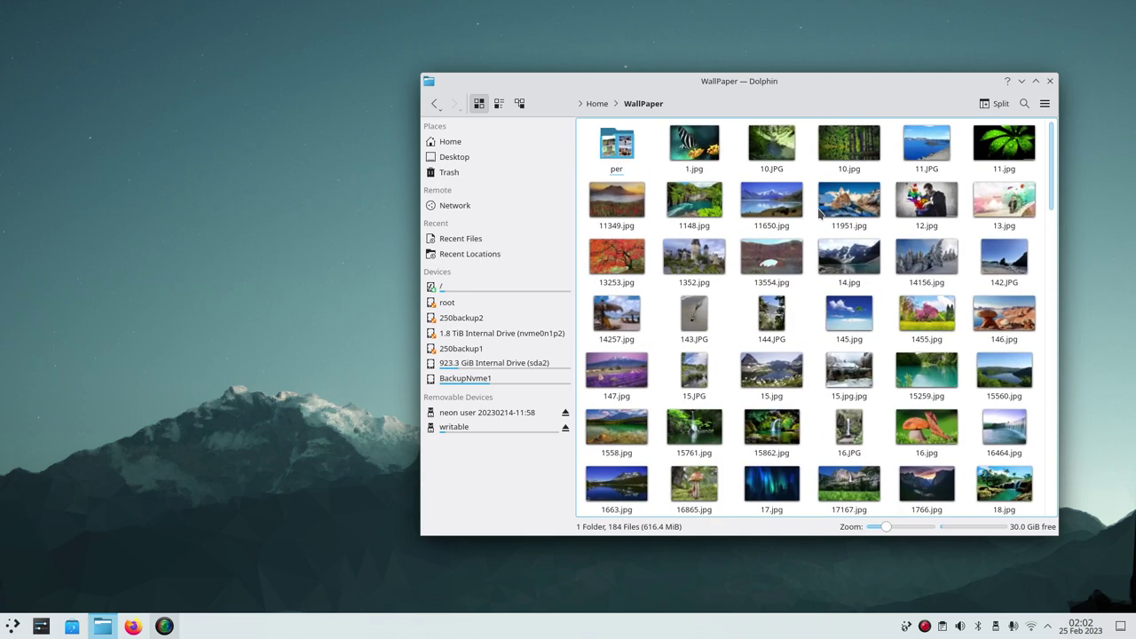
scroll(821, 213, down, 1)
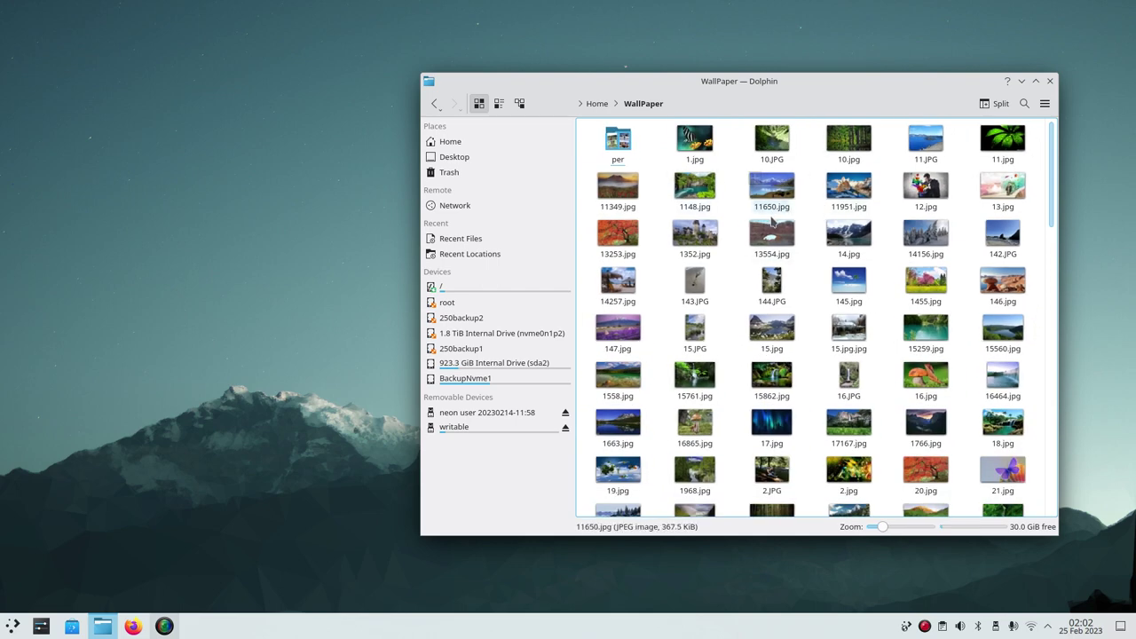
Step: Browse up and down through the images in the WallPaper folder, returning to the first files
scroll(810, 199, down, 5)
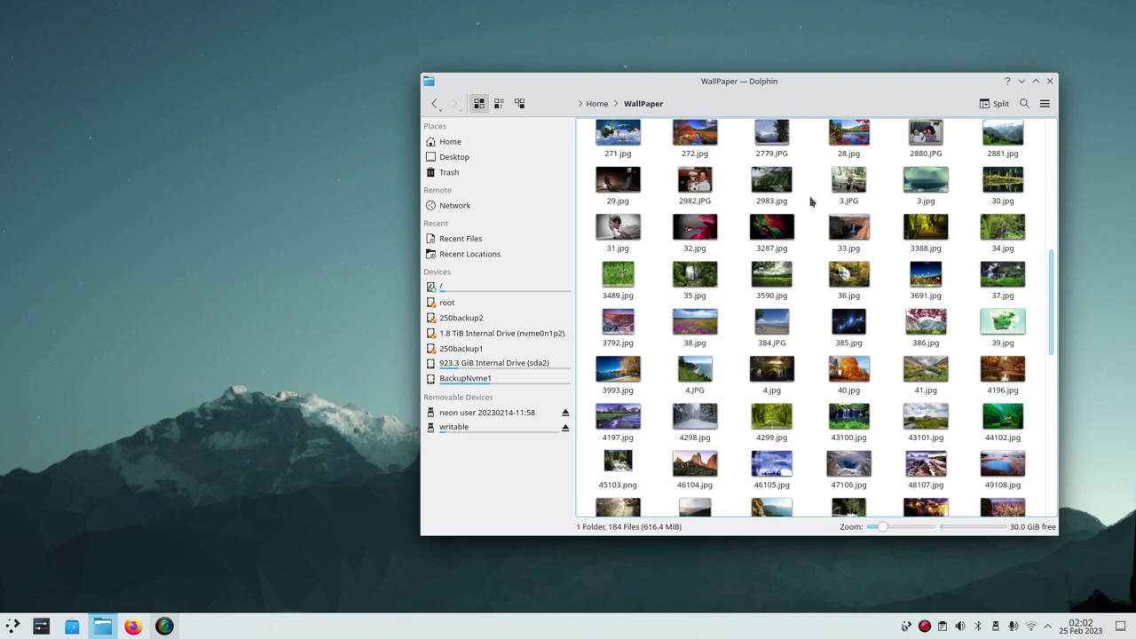
scroll(810, 199, up, 3)
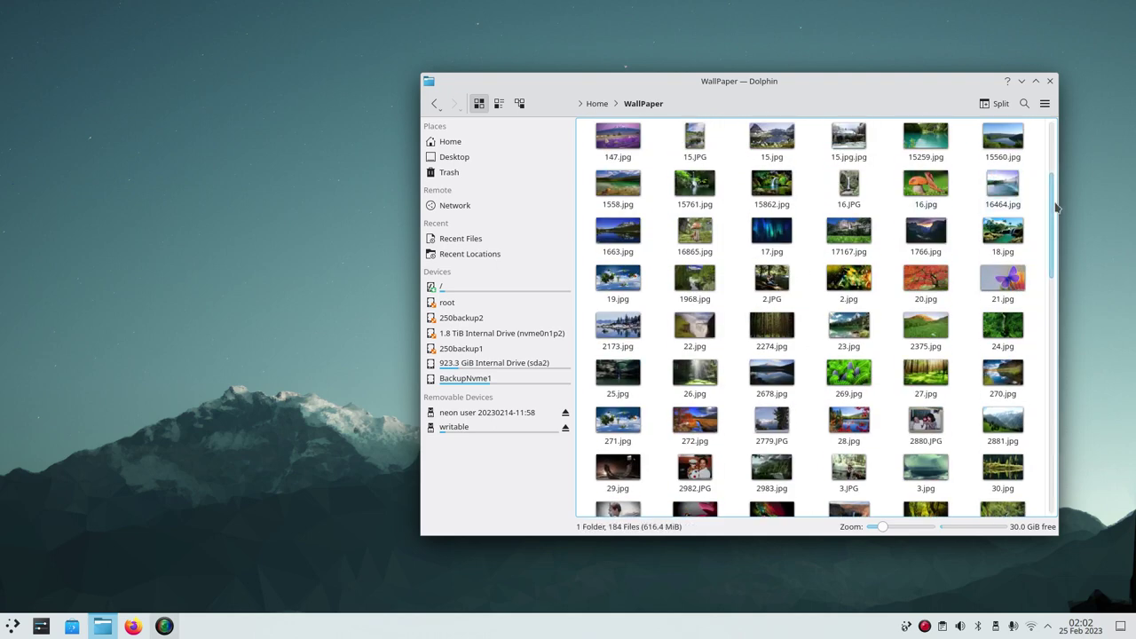
scroll(1053, 183, up, 2)
scroll(1053, 187, up, 2)
scroll(1053, 186, down, 1)
scroll(802, 206, down, 5)
scroll(802, 204, up, 4)
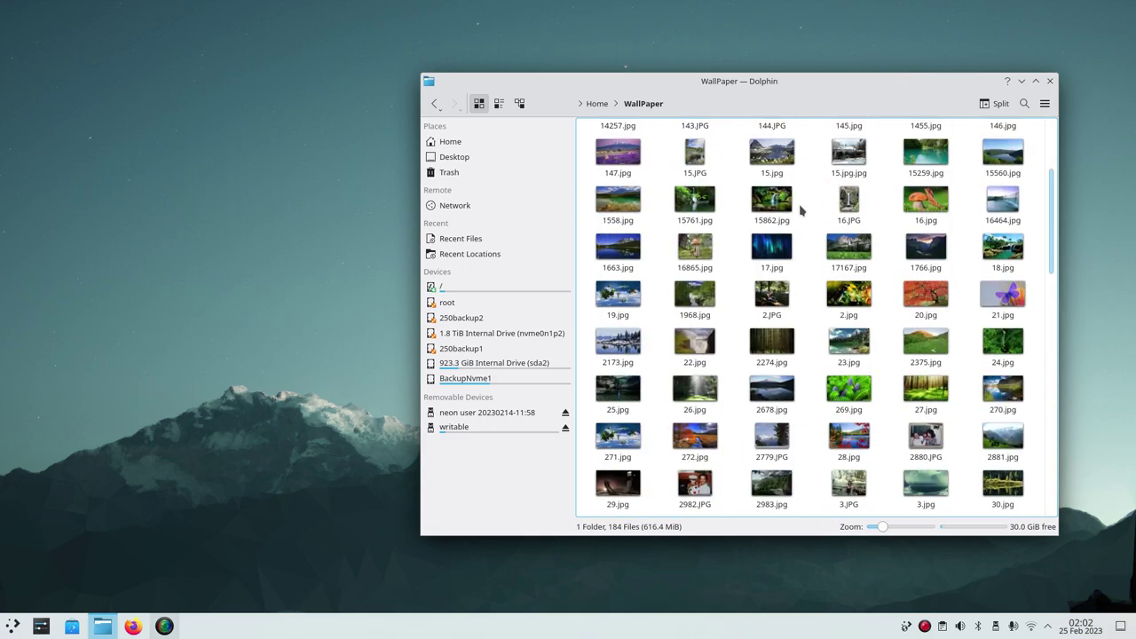
scroll(737, 215, down, 4)
scroll(727, 215, up, 6)
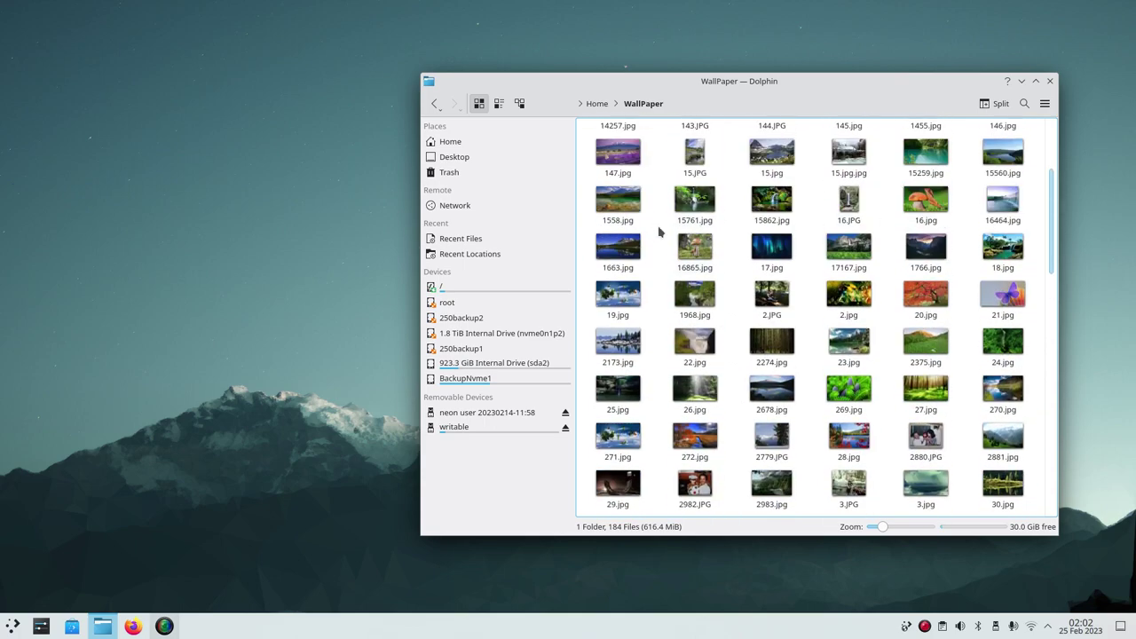
scroll(683, 228, down, 5)
scroll(652, 232, up, 4)
scroll(657, 231, up, 3)
scroll(675, 231, down, 7)
scroll(693, 233, up, 8)
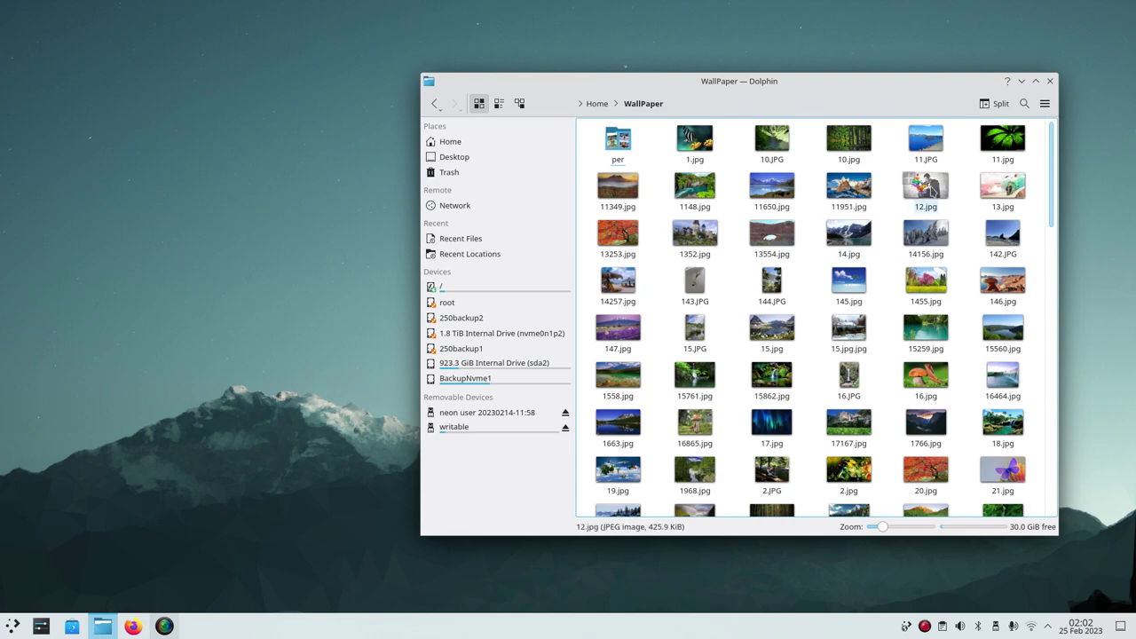
Step: View the image 12.jpg in Gwenview and close the viewer
double_click(933, 189)
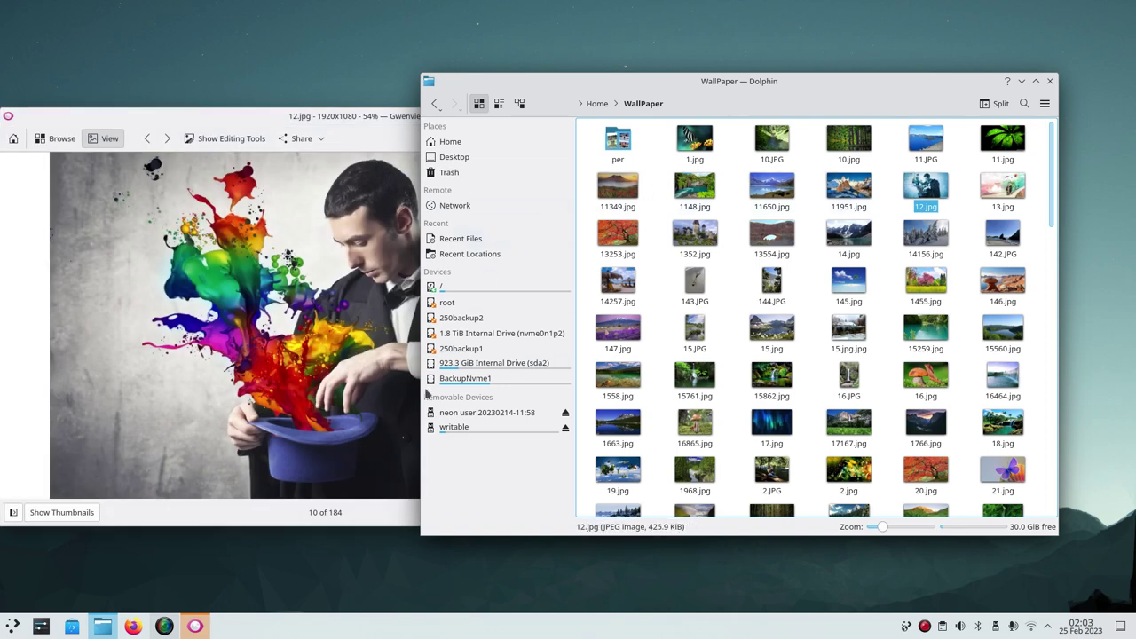
click(363, 127)
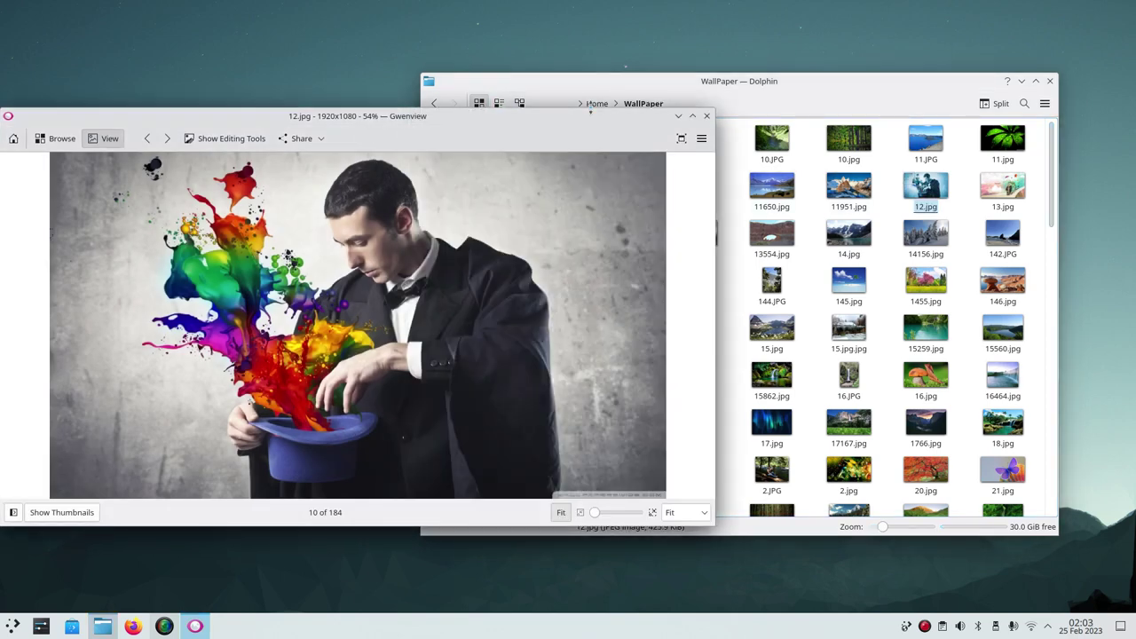
click(708, 117)
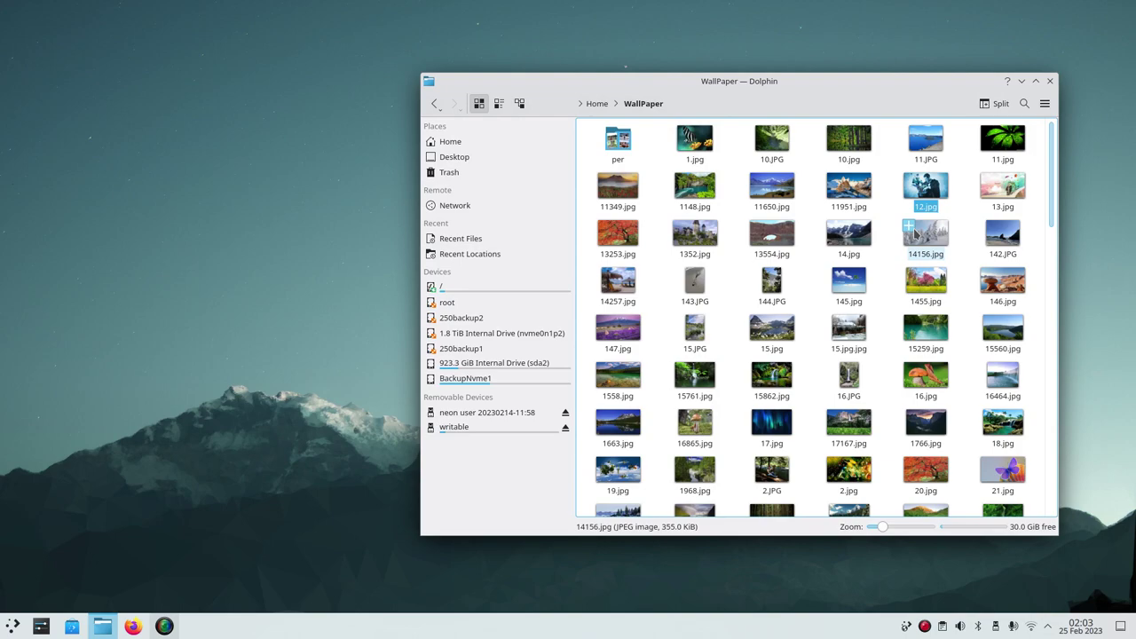
Step: View the image 16.jpg in Gwenview and close the viewer
double_click(926, 374)
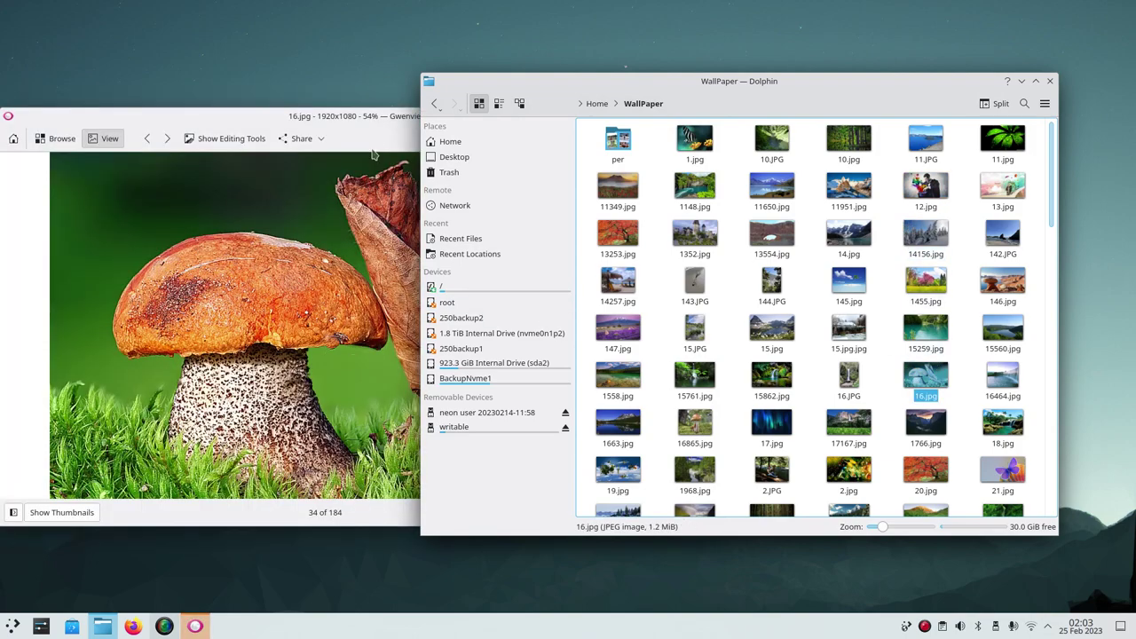
click(374, 128)
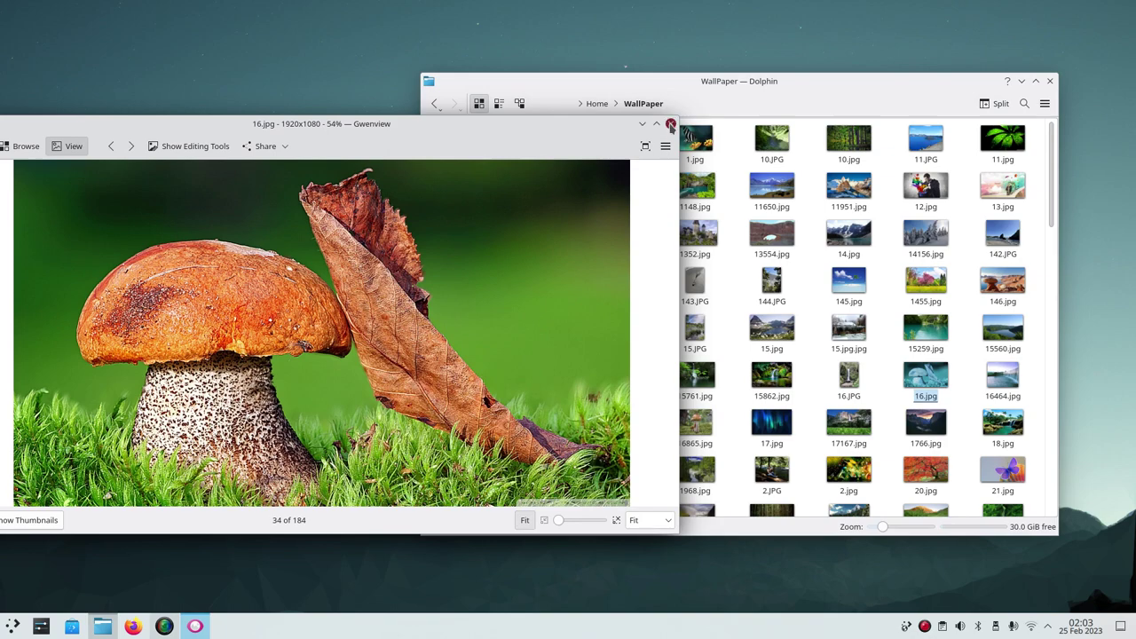
click(667, 117)
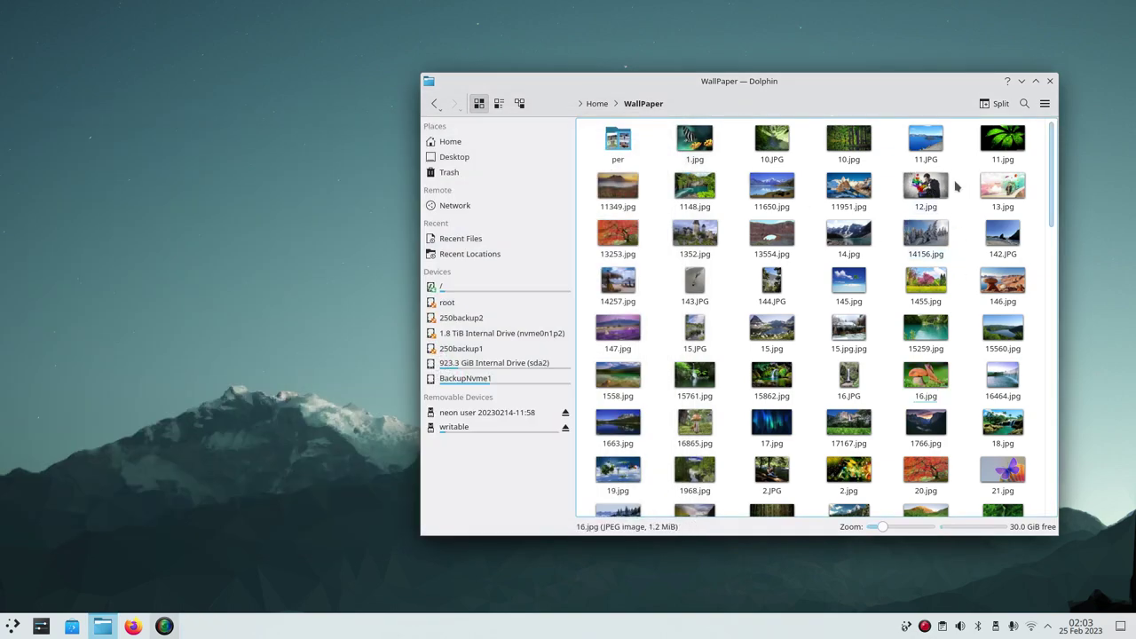
Step: Look over the file actions for 12.jpg, and view 142.JPG in Gwenview before closing the viewer
right_click(919, 184)
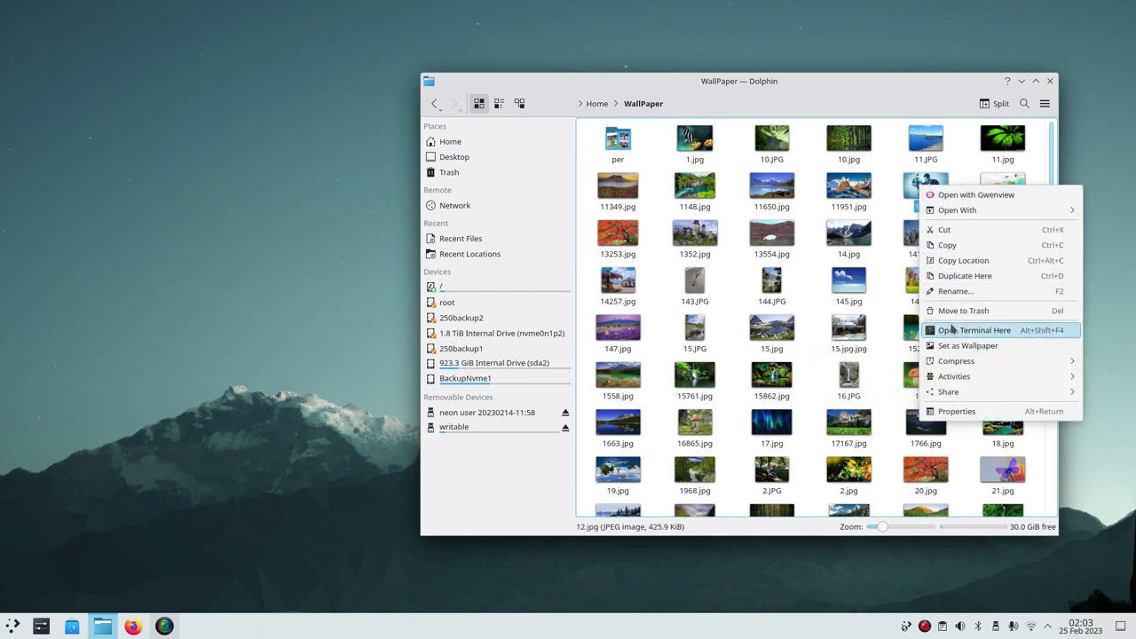
click(895, 252)
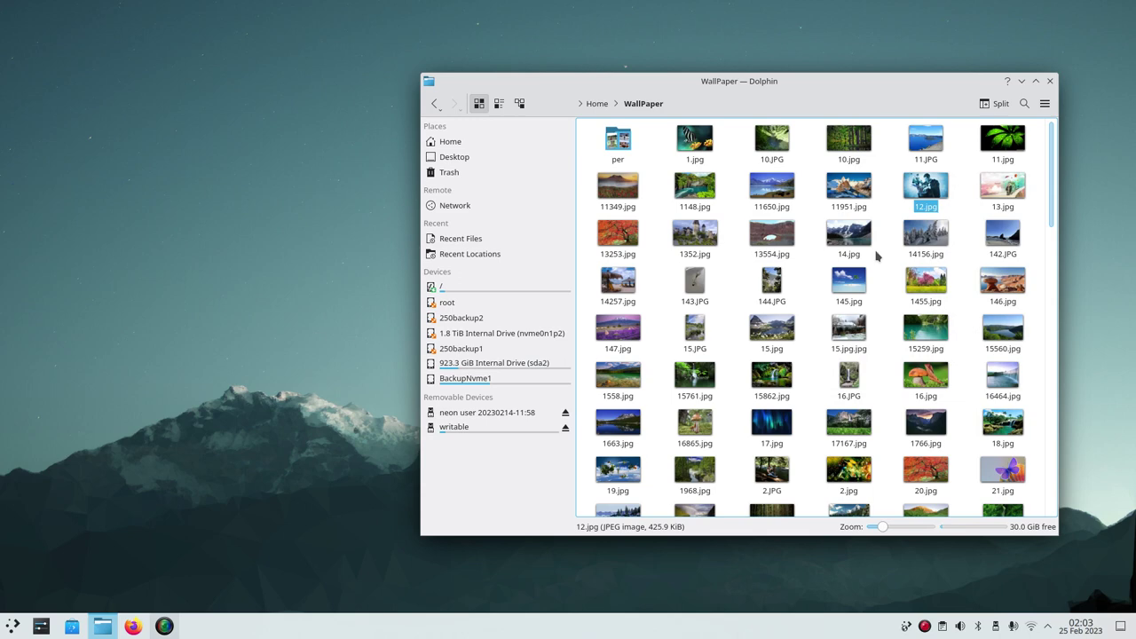
double_click(1002, 236)
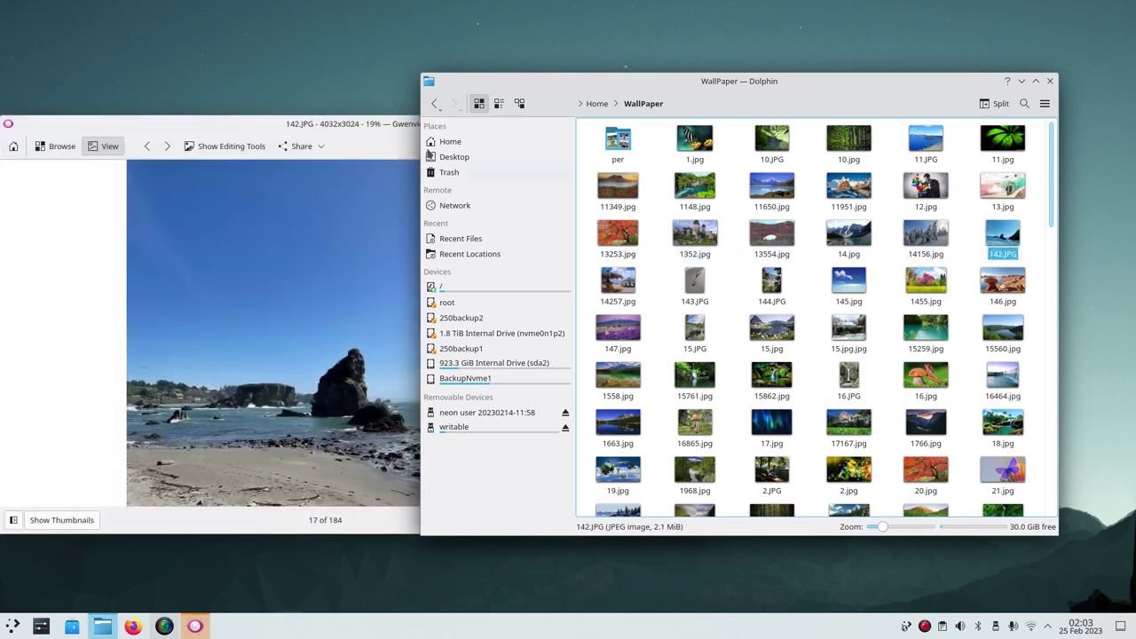
click(394, 131)
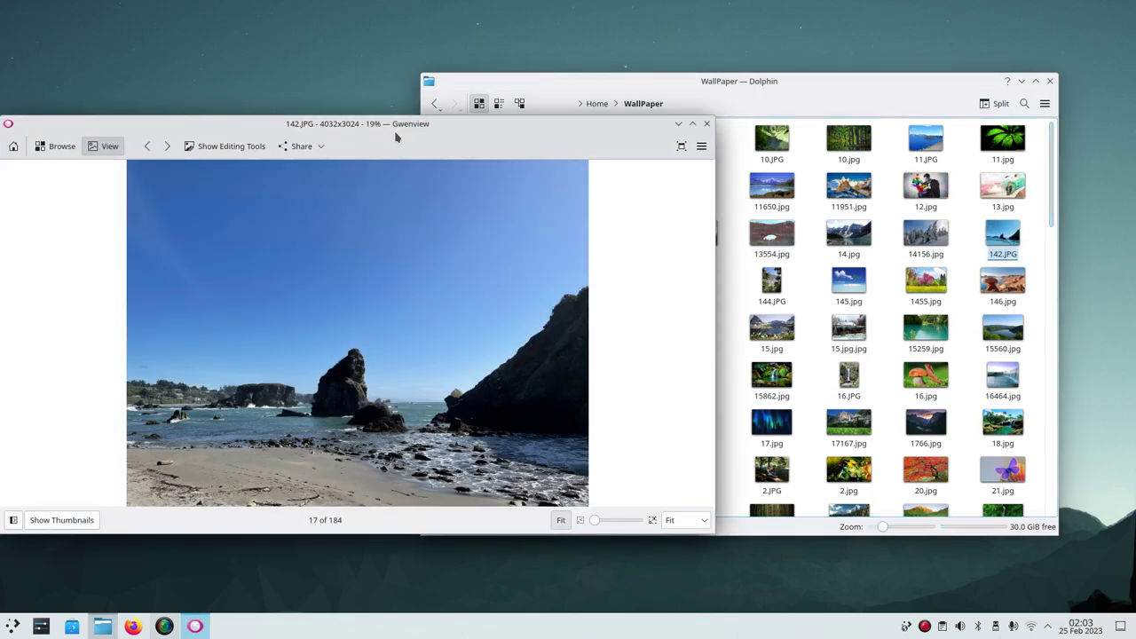
click(707, 124)
Step: Open the properties of 142.JPG and read through its detailed photo metadata down to the GPS location and dates
right_click(1003, 236)
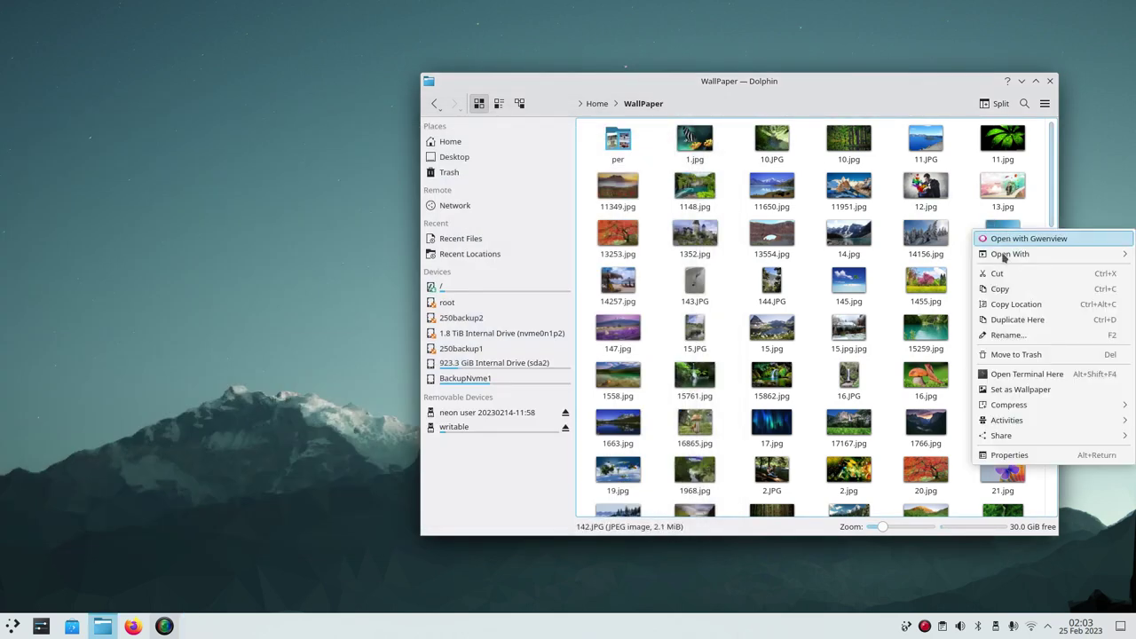
click(999, 456)
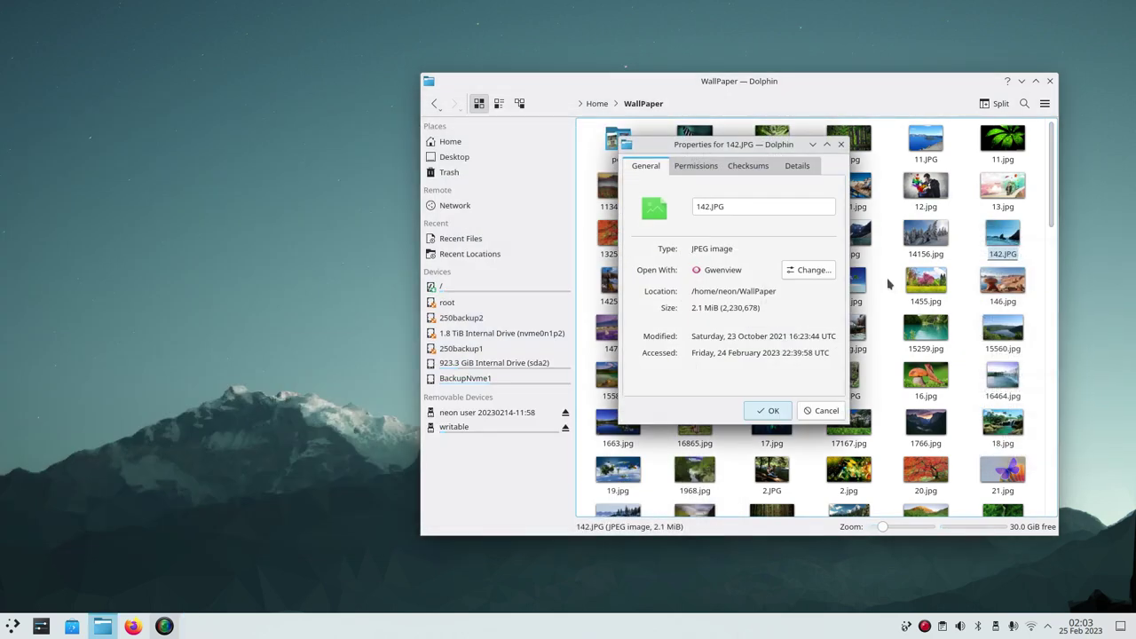
click(794, 169)
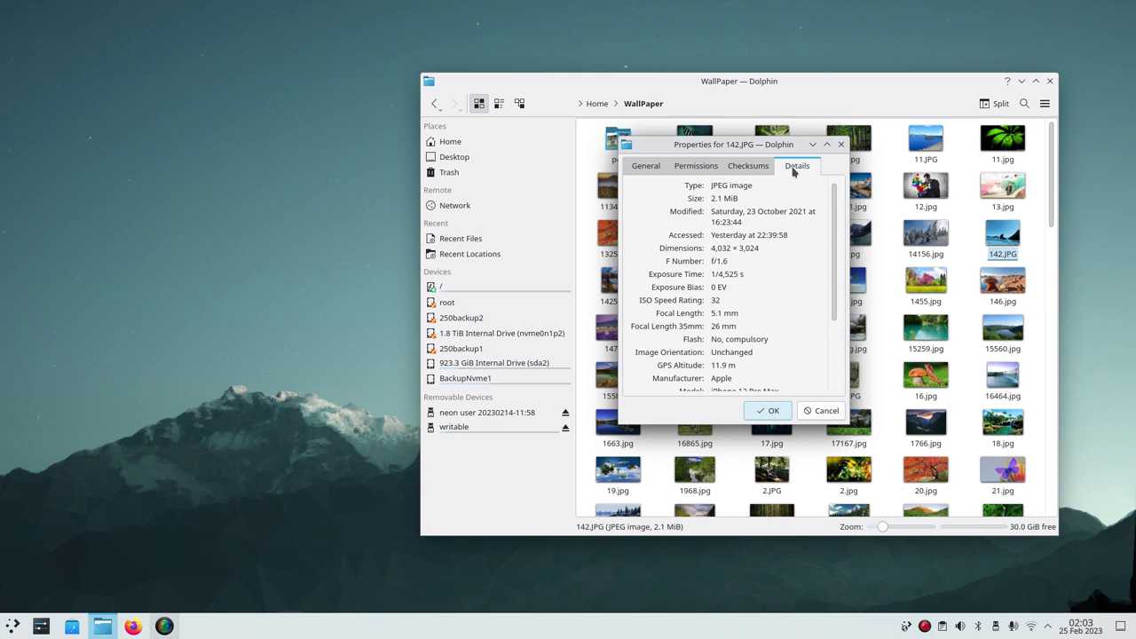
drag(835, 238, 849, 326)
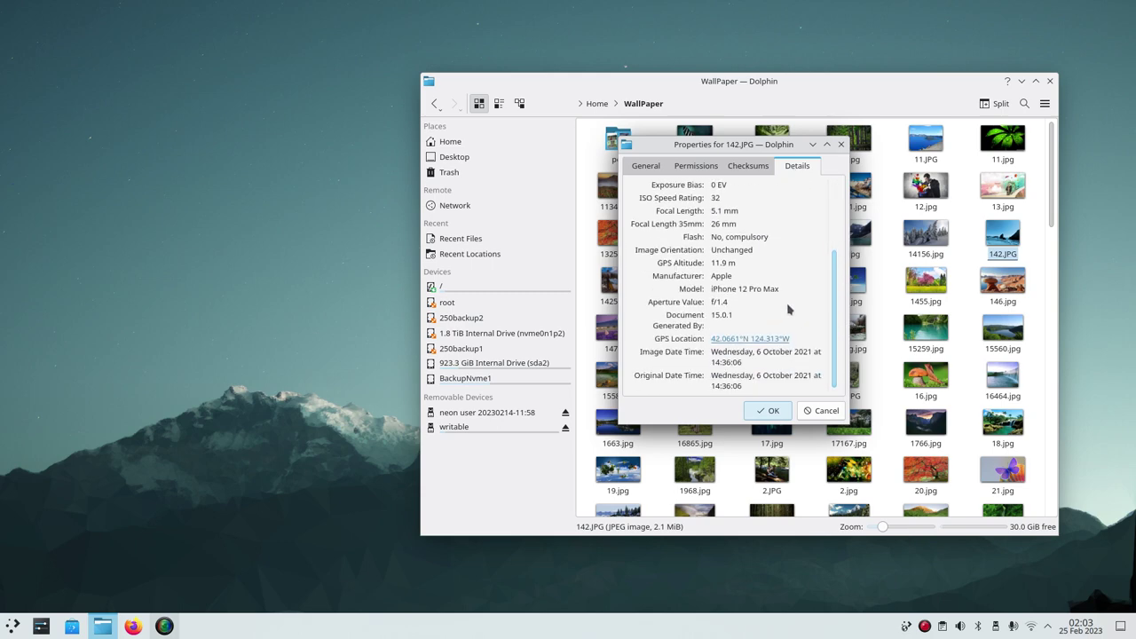
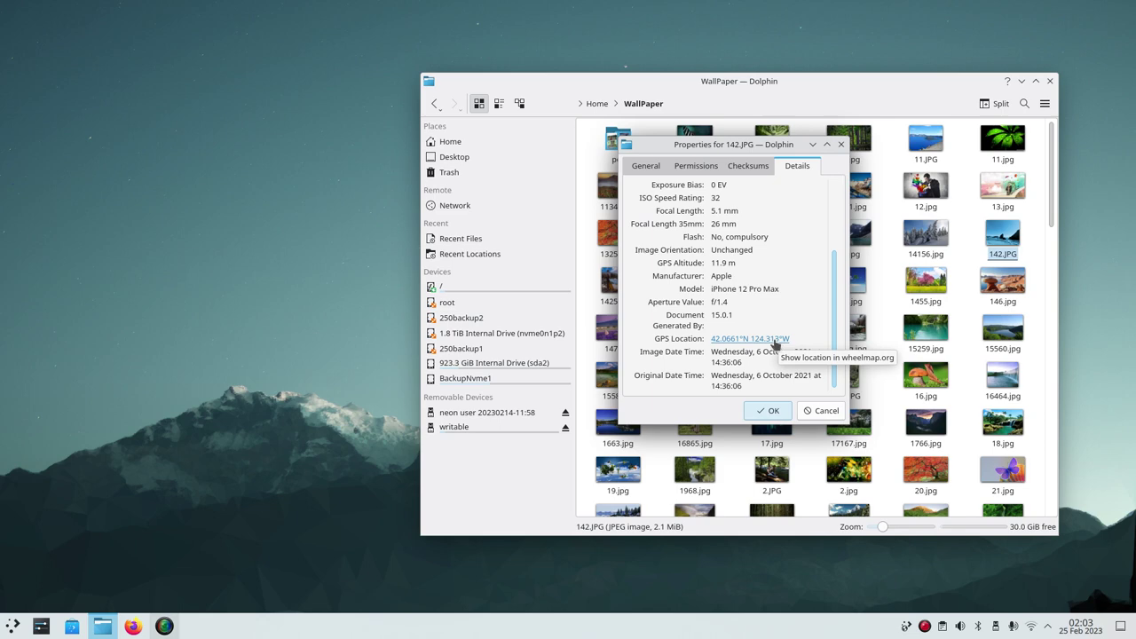
Step: Show the GPS location of 142.JPG on wheelmap.org, examine the surrounding coastline, and close the browser and the properties
click(774, 343)
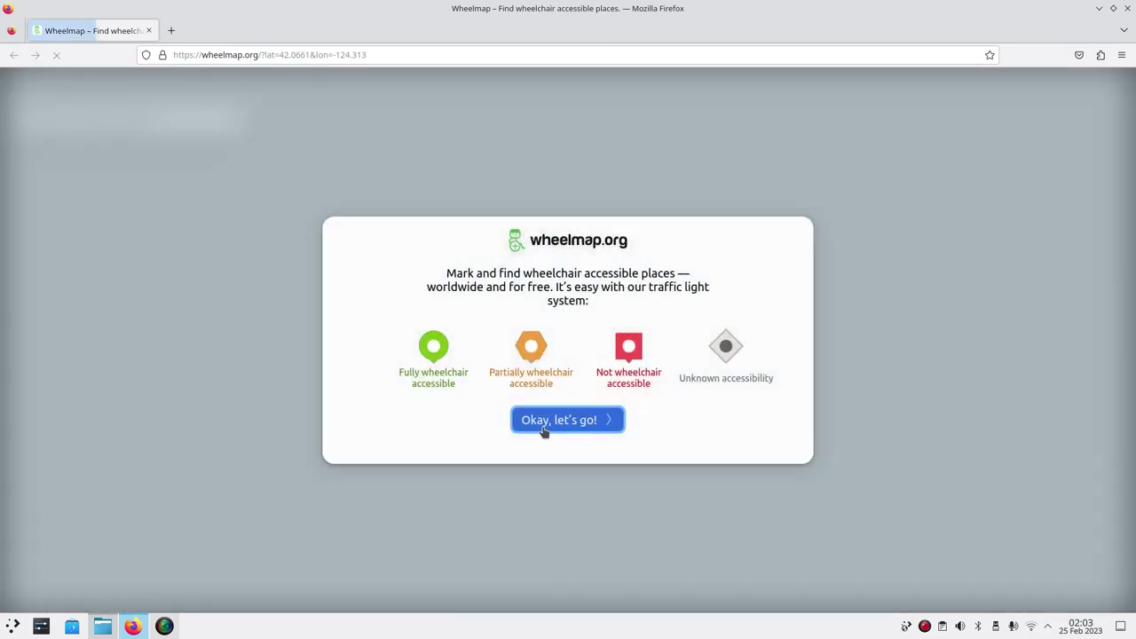
click(543, 427)
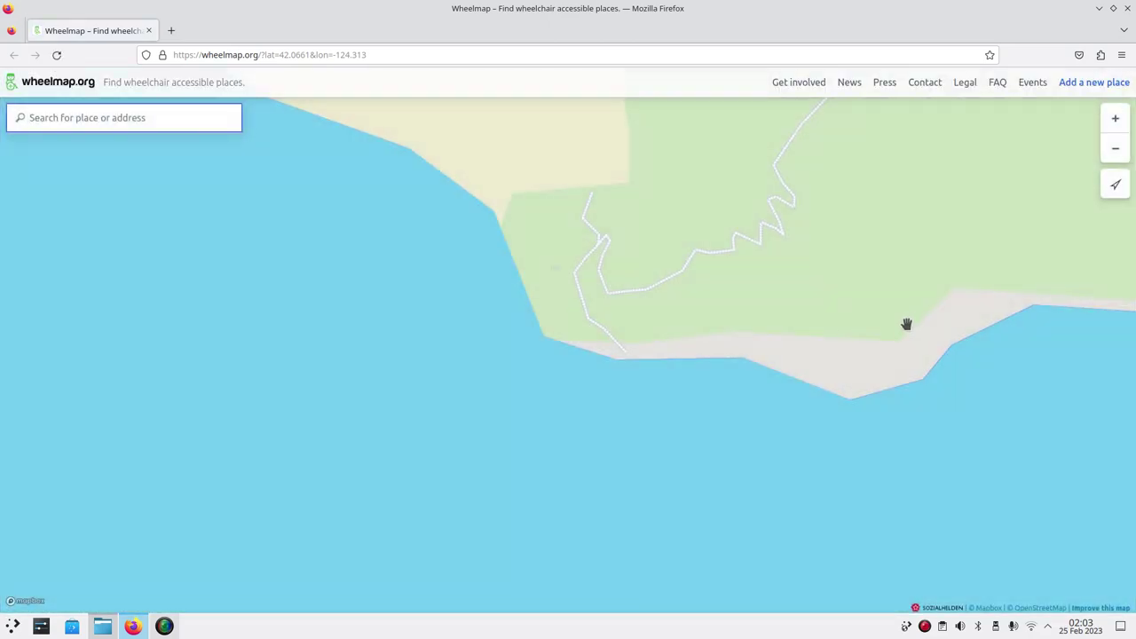
ctrl+scroll(876, 330, up, 1)
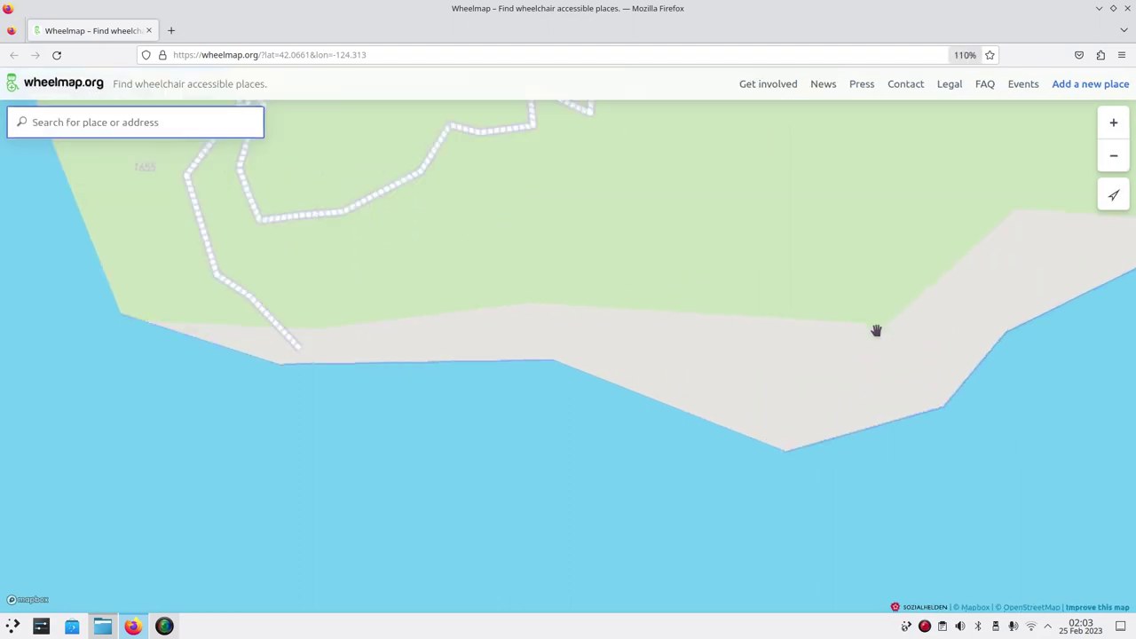
ctrl+scroll(876, 330, down, 5)
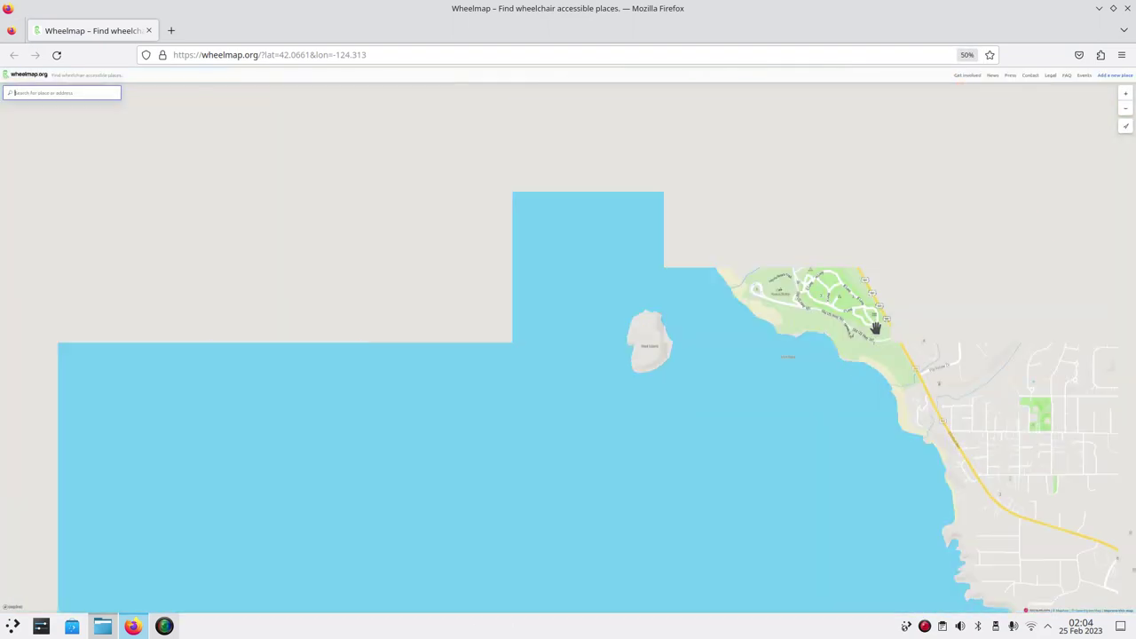
ctrl+scroll(876, 331, down, 1)
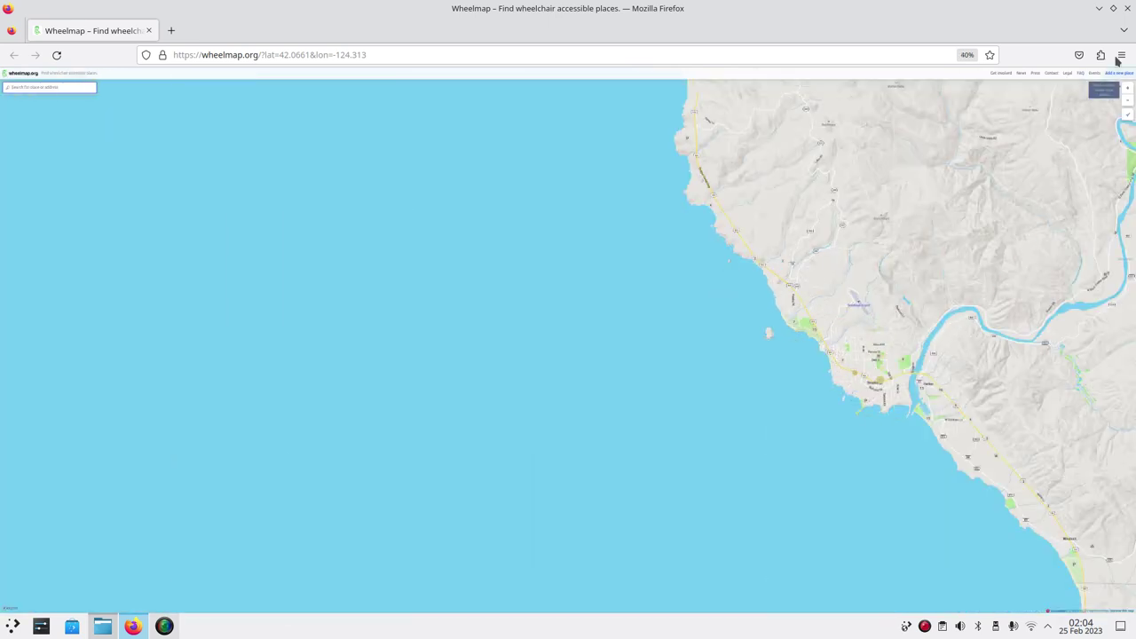
click(1128, 8)
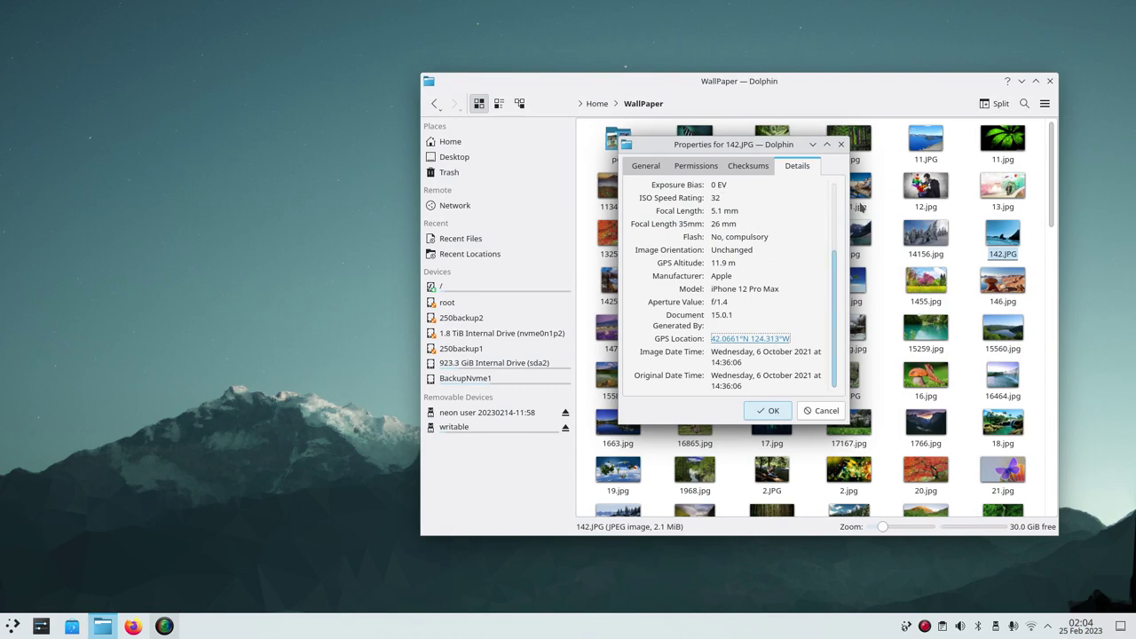
click(840, 143)
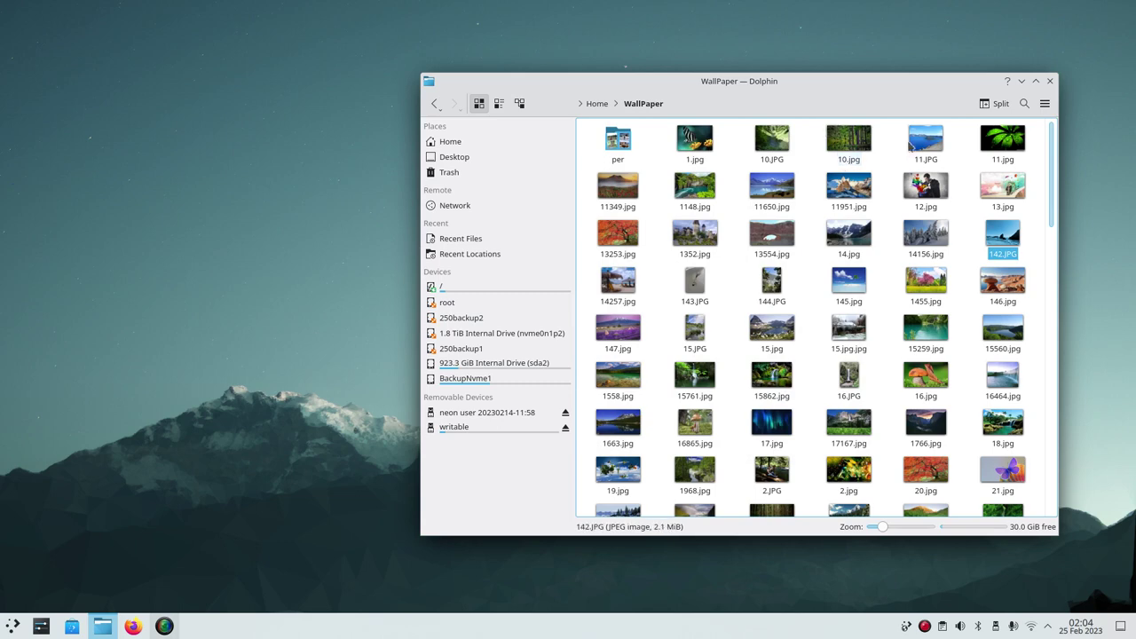
Step: View the image 11.JPG in Gwenview and close the viewer
double_click(923, 142)
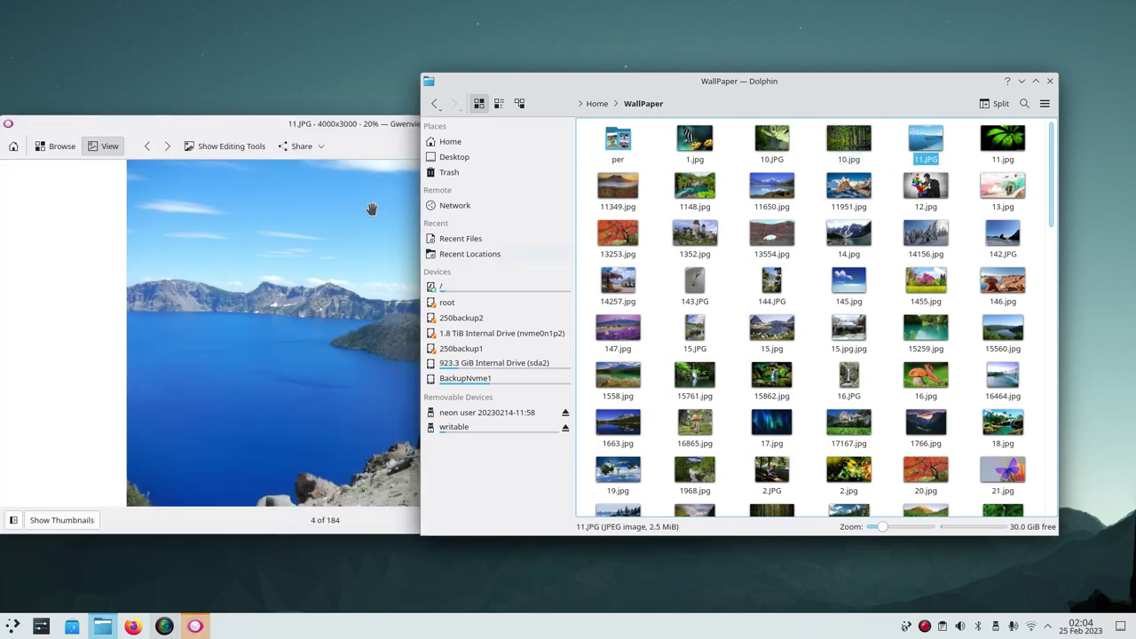
click(380, 158)
click(707, 124)
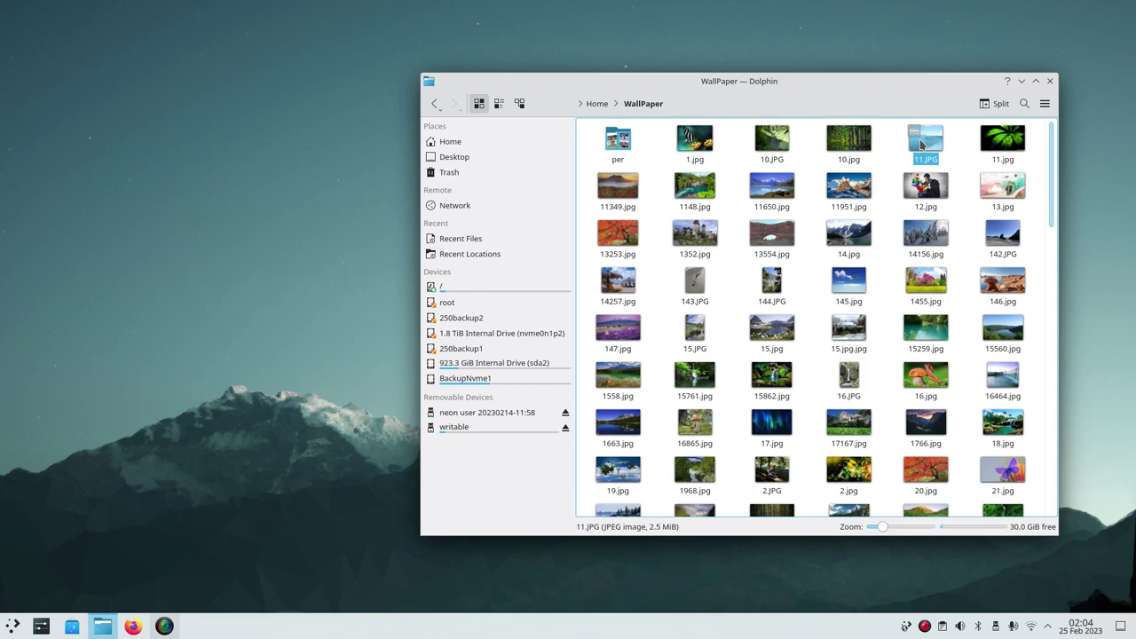
Step: Read through the detailed photo metadata in the properties of 11.JPG and close the properties
right_click(921, 144)
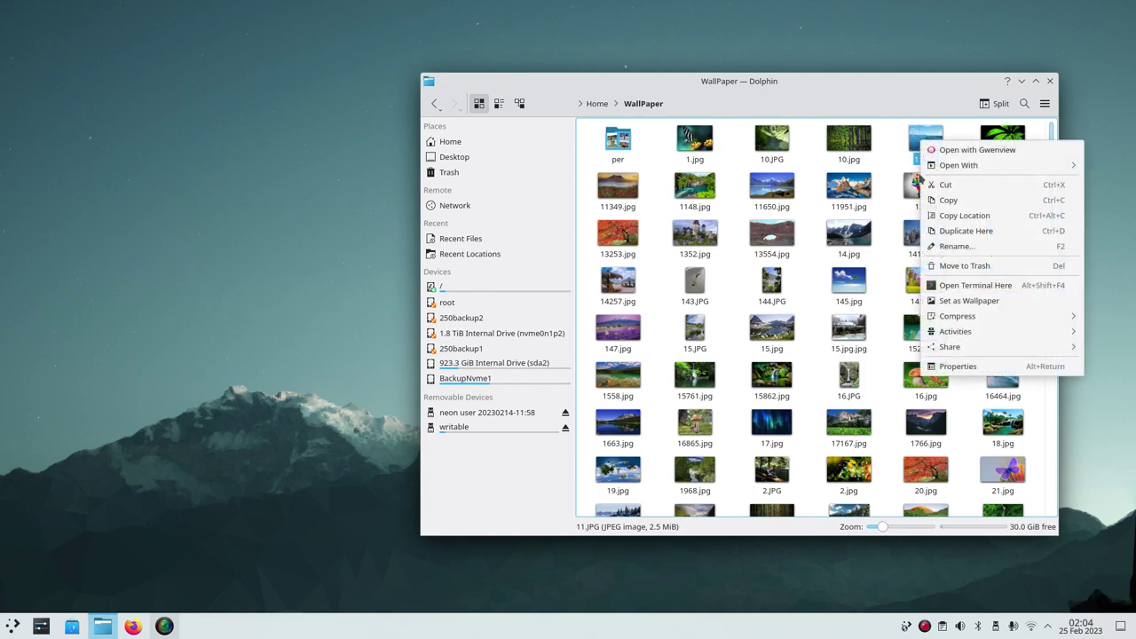
click(943, 368)
click(801, 167)
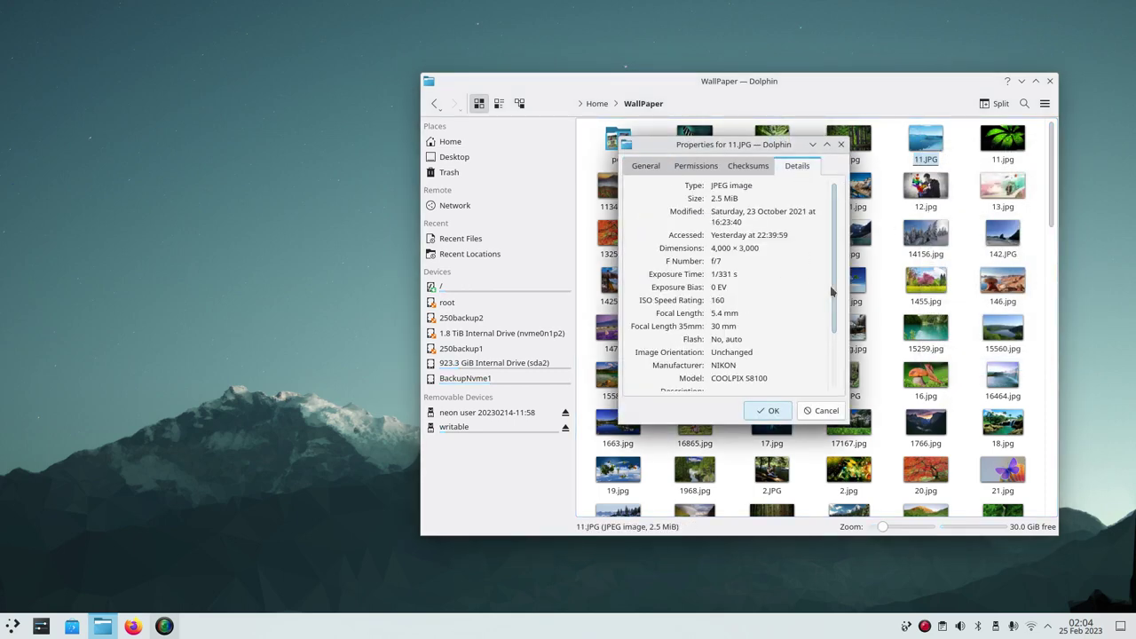
drag(834, 289, 840, 340)
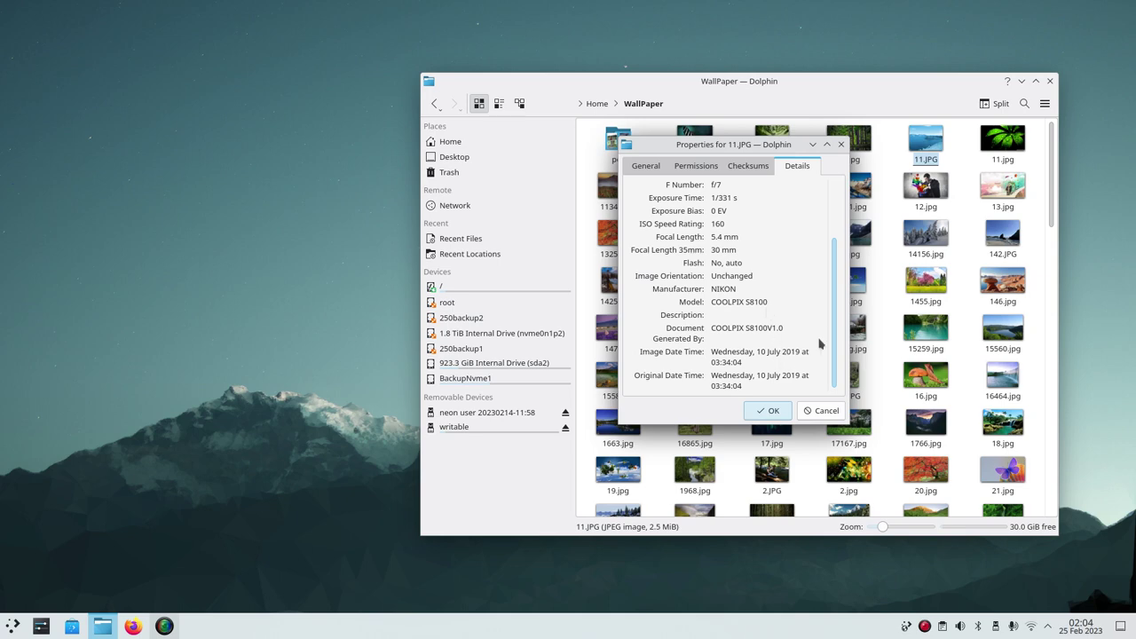
scroll(835, 329, up, 2)
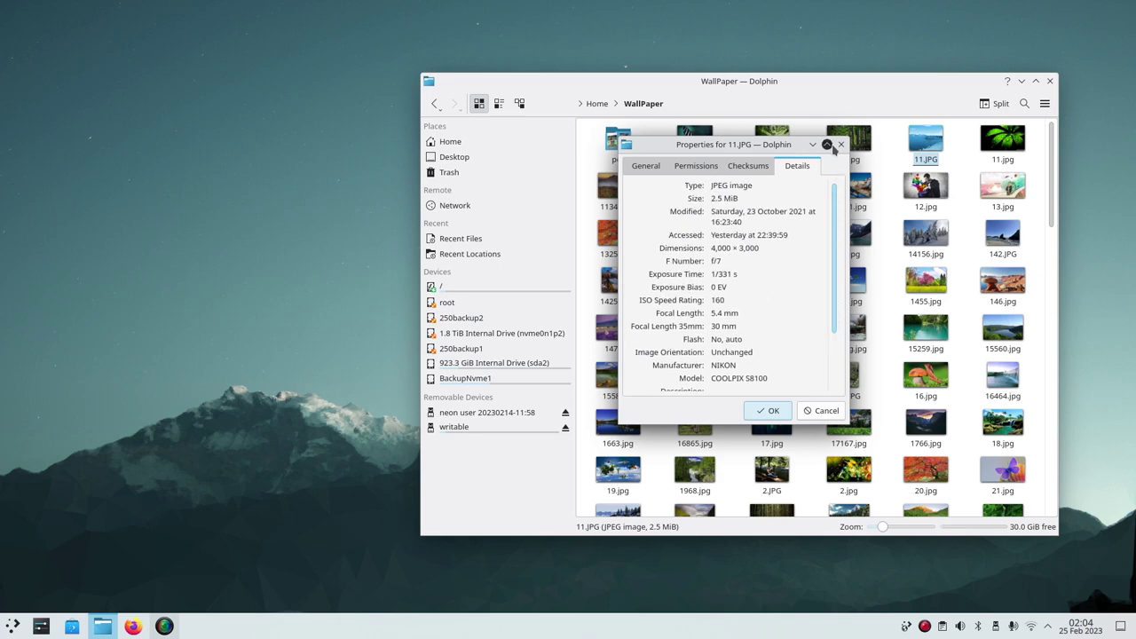
click(841, 144)
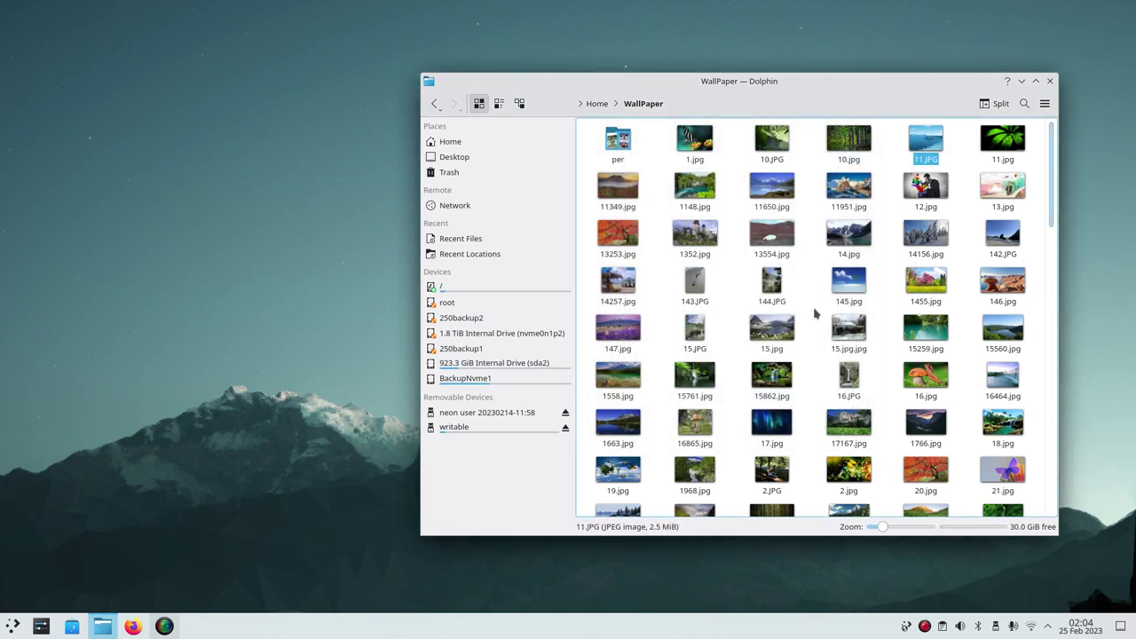
Step: Enlarge the WallPaper thumbnails until two fit in each row, and reduce them to the smallest size
ctrl+scroll(814, 313, up, 1)
ctrl+scroll(815, 313, down, 2)
ctrl+scroll(814, 313, up, 1)
ctrl+scroll(815, 313, up, 1)
ctrl+scroll(814, 313, up, 4)
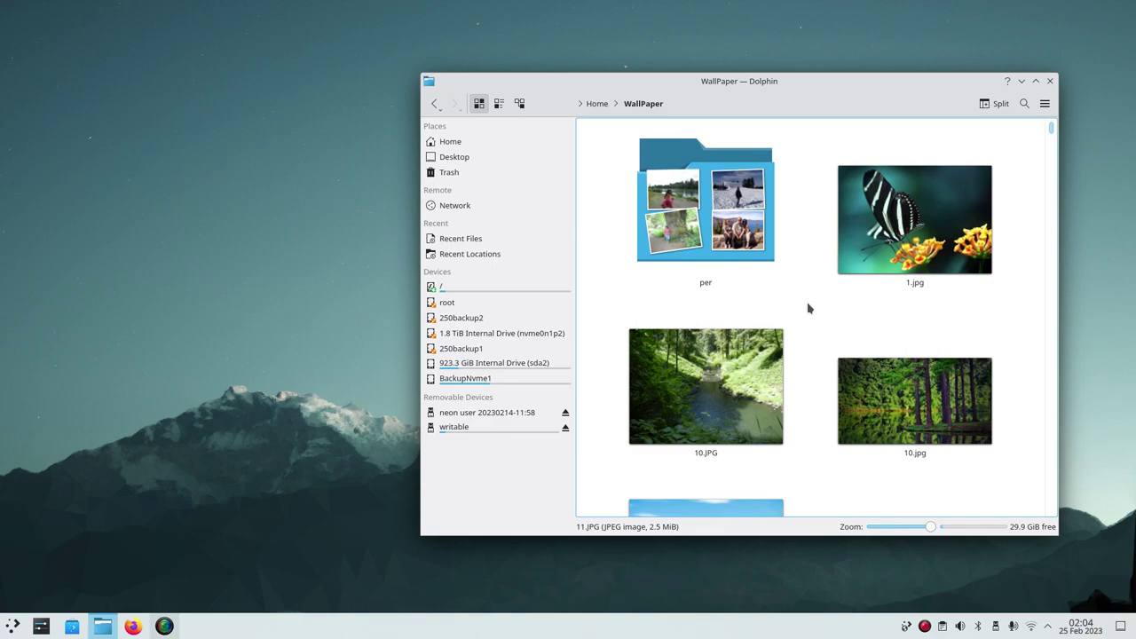
ctrl+scroll(808, 308, down, 1)
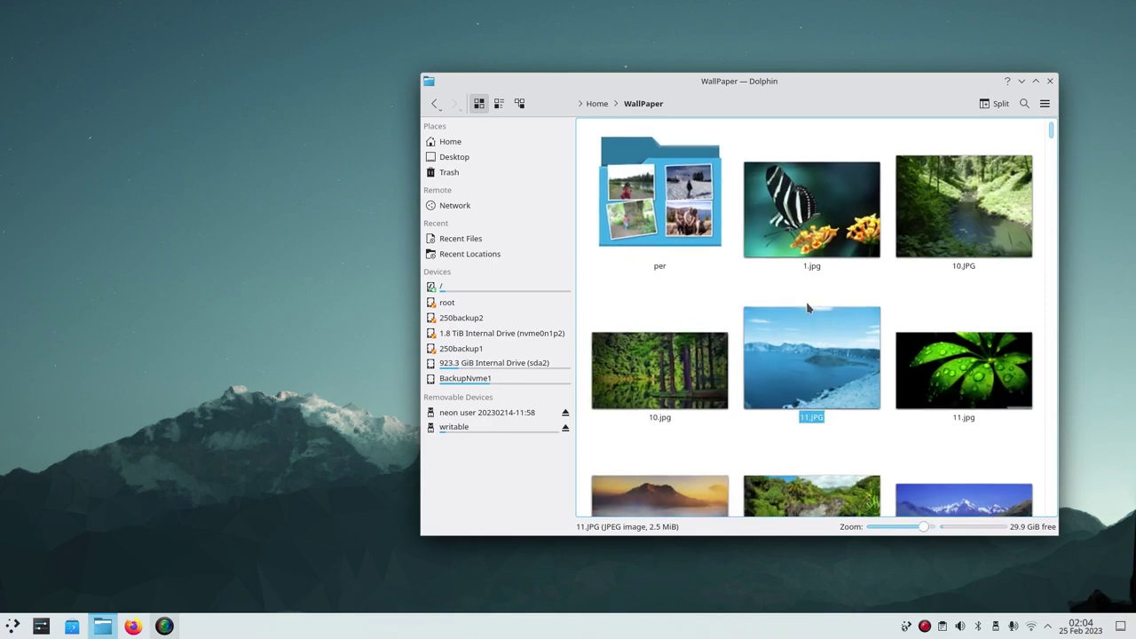
ctrl+scroll(808, 308, down, 4)
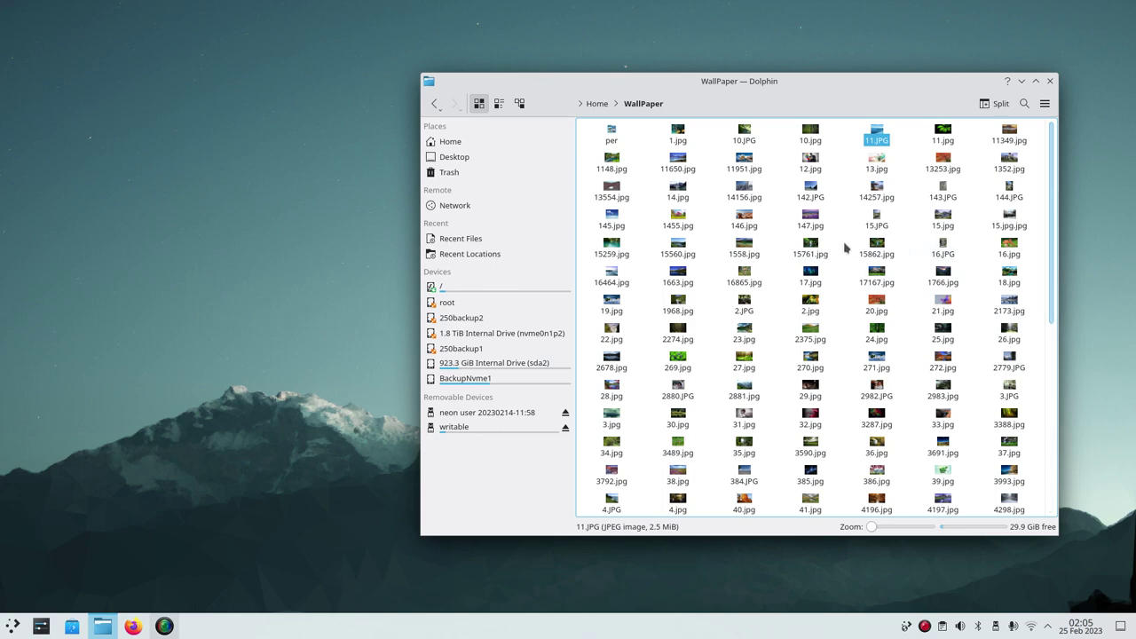
Step: Browse the small thumbnails to the end of the folder and back, and enlarge them to six per row
scroll(845, 249, down, 5)
scroll(845, 248, up, 5)
scroll(845, 228, down, 5)
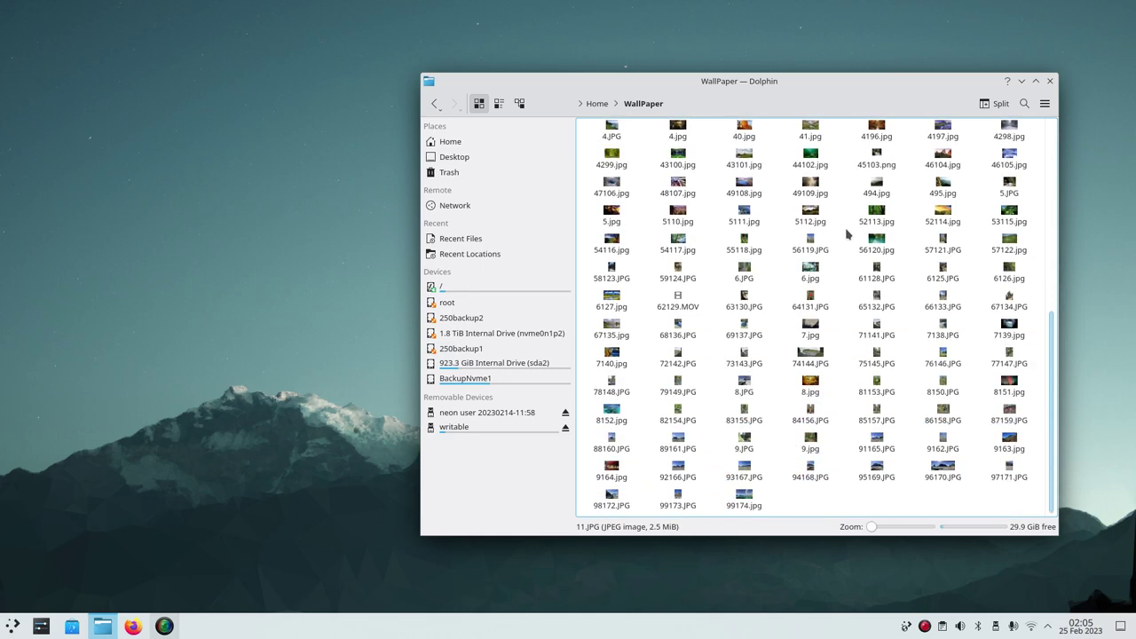
scroll(847, 234, up, 5)
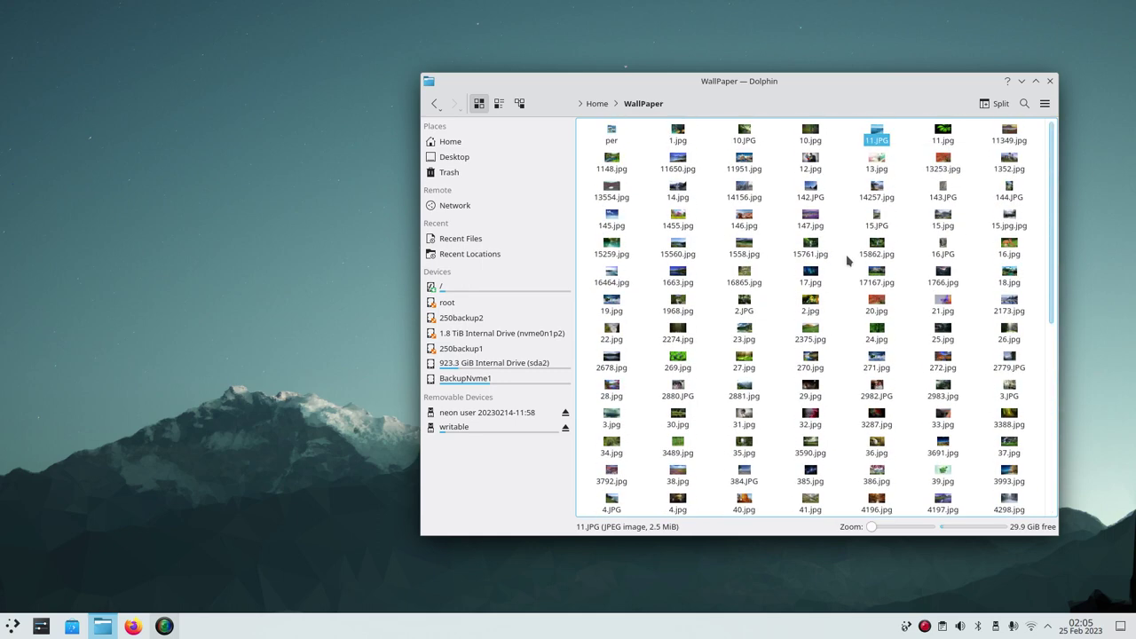
scroll(837, 271, up, 4)
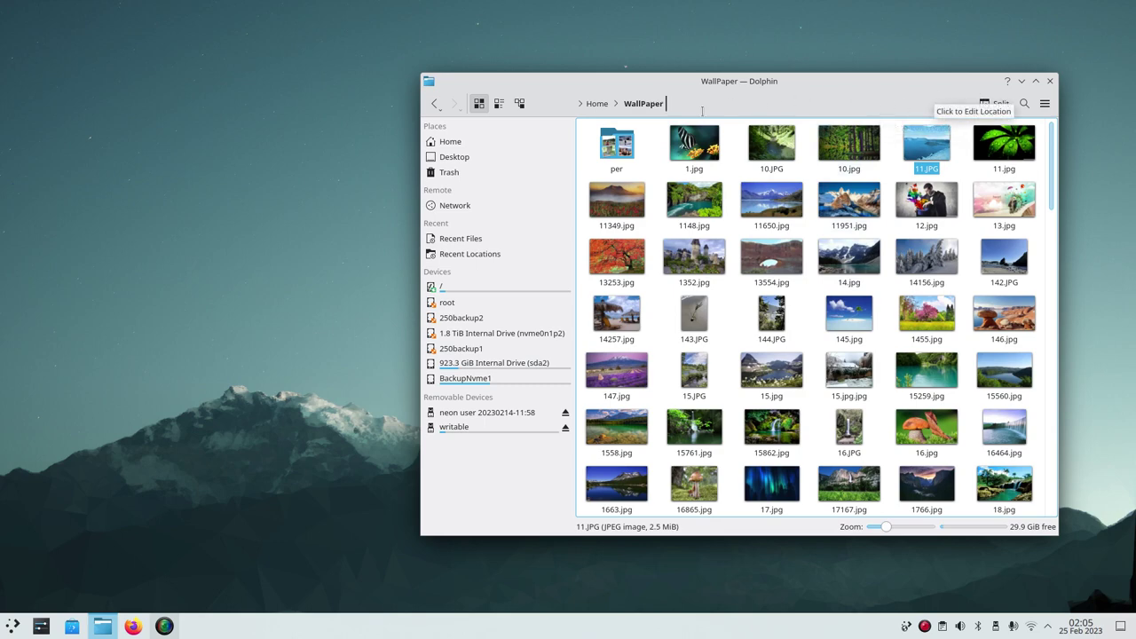
Step: Try the Compact and Details view modes on the WallPaper folder and return to the Icons view
click(498, 104)
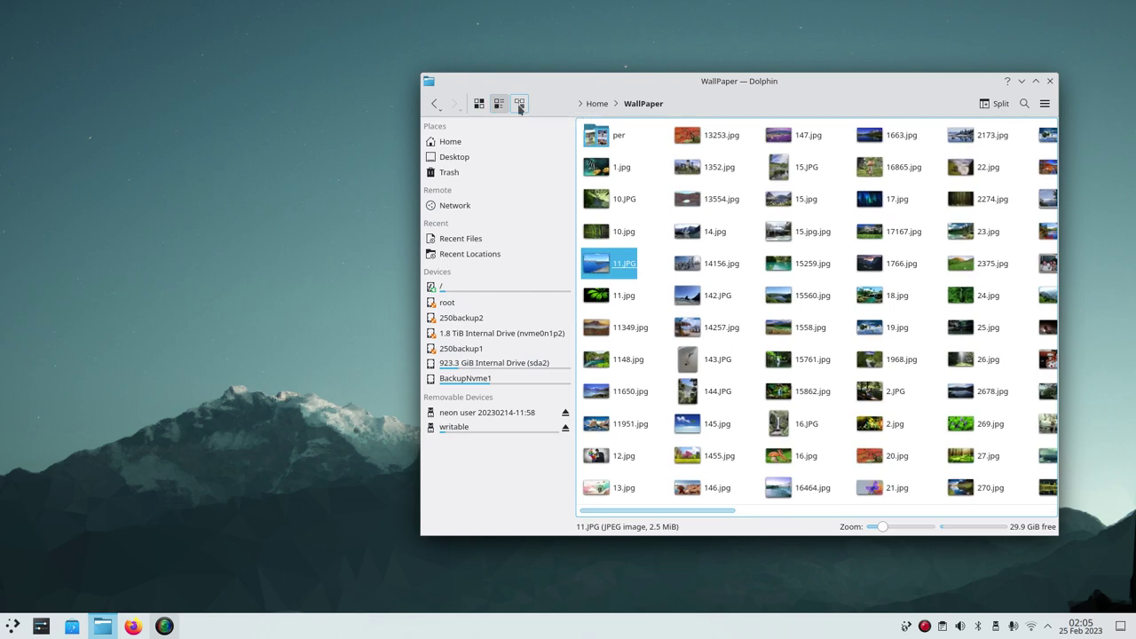
click(520, 104)
click(480, 104)
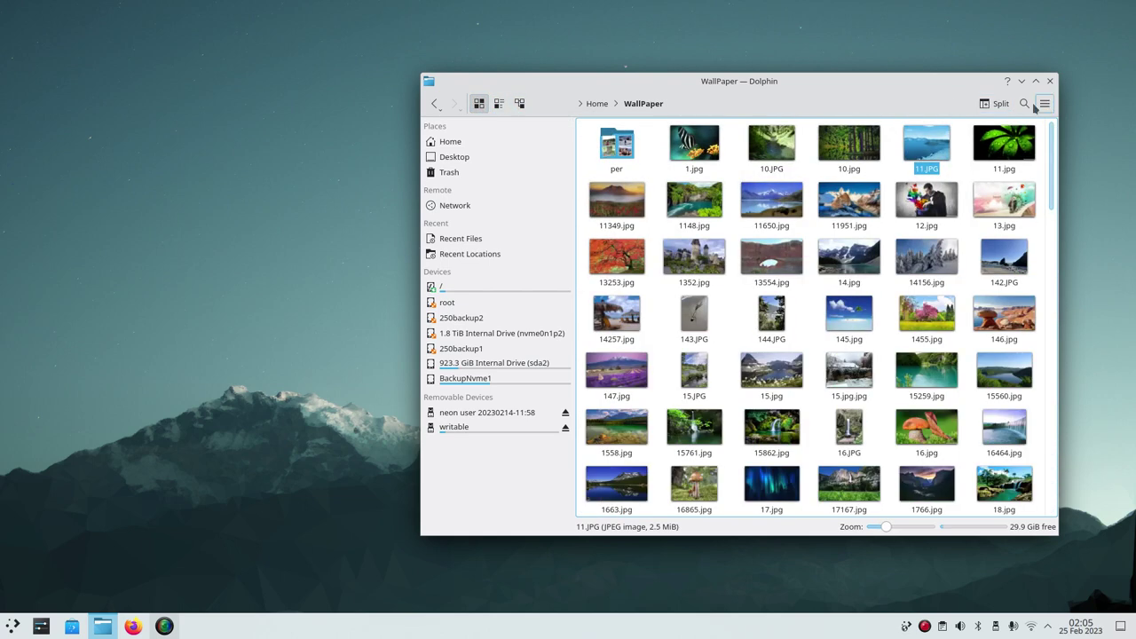
Step: Split the view, open Home and its Documents folder in the second pane, and close that pane
click(998, 104)
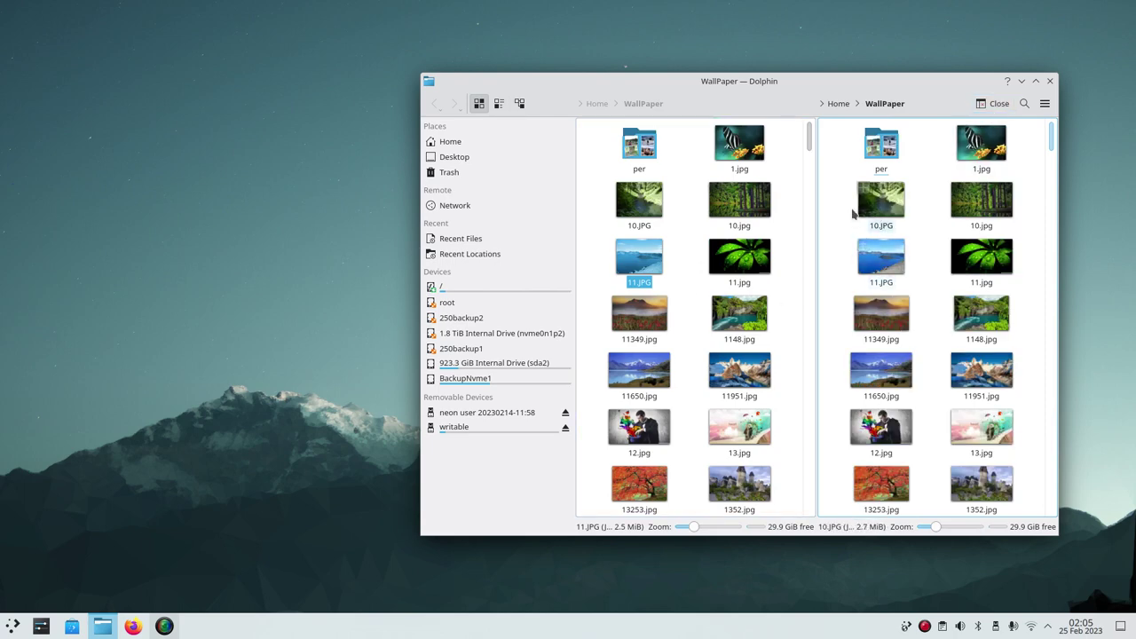
click(474, 144)
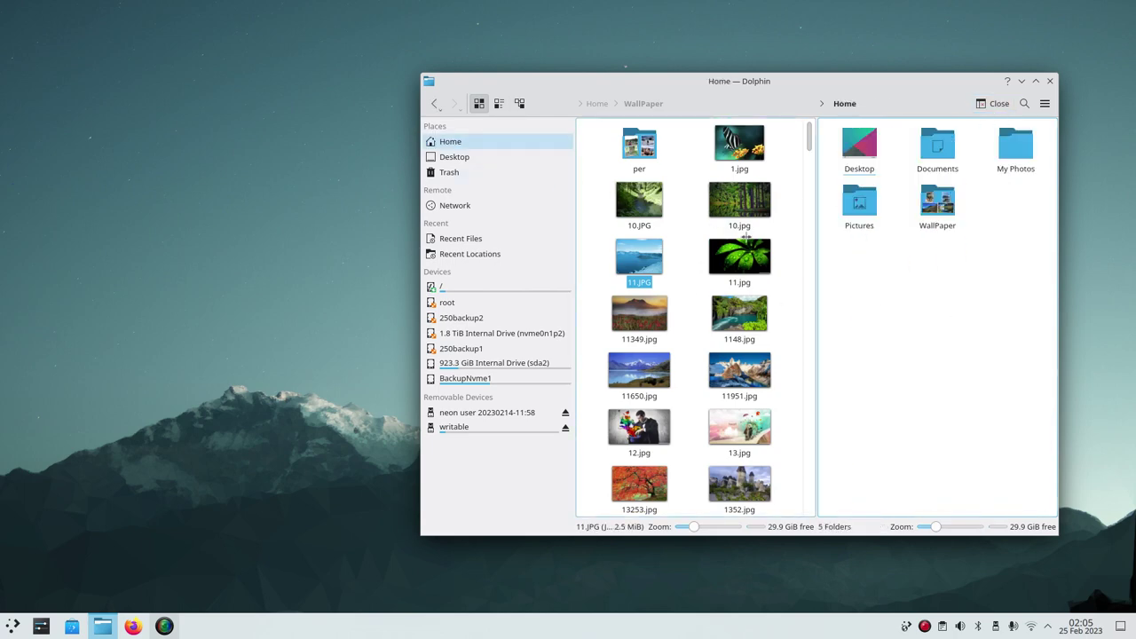
click(937, 144)
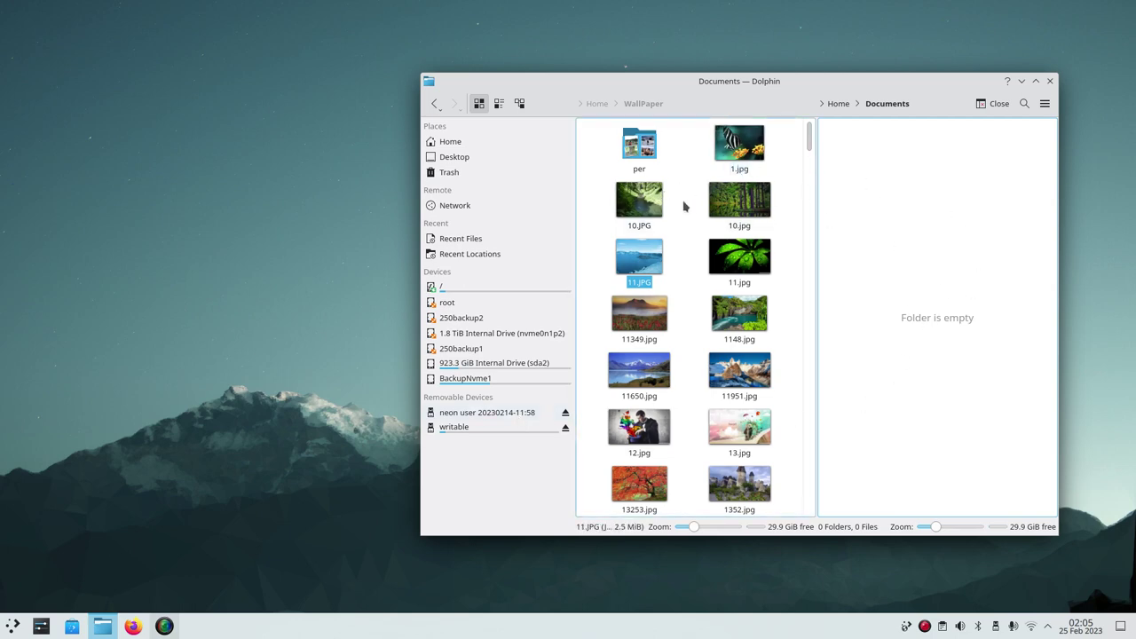
click(1003, 105)
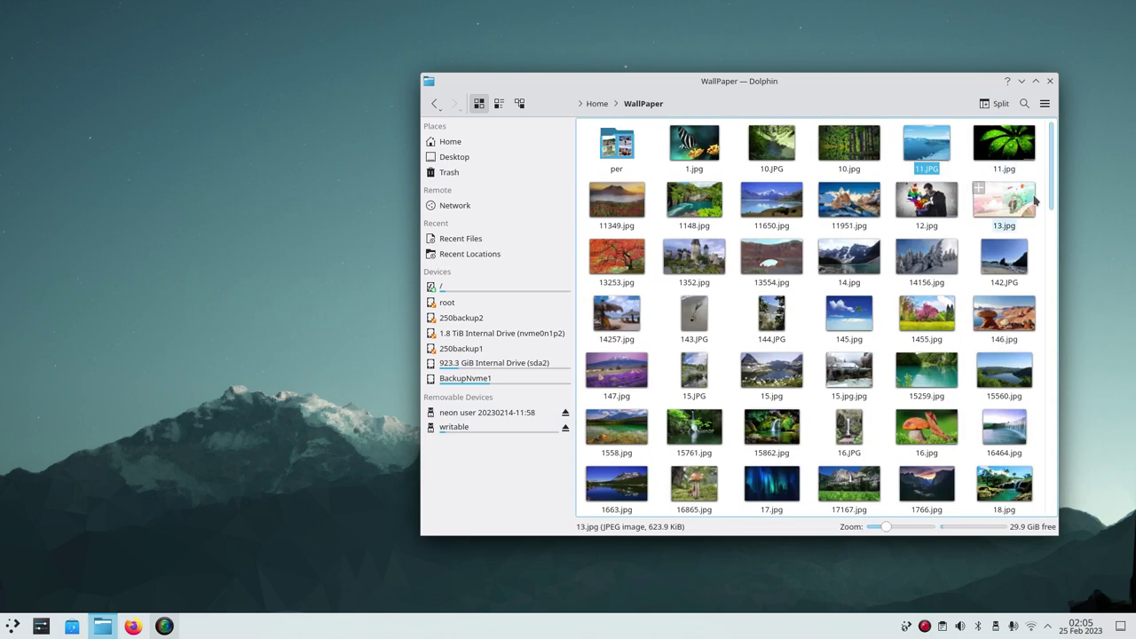
Step: Close Dolphin, switch to Discover and open the GNU Image Manipulation Program page
click(1051, 81)
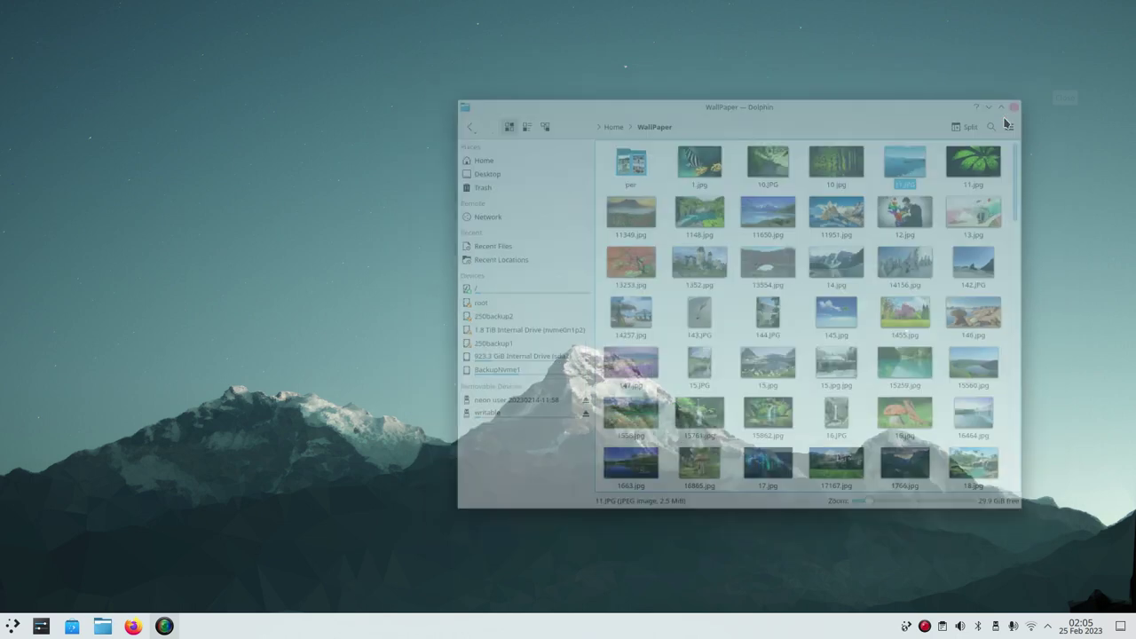
click(71, 629)
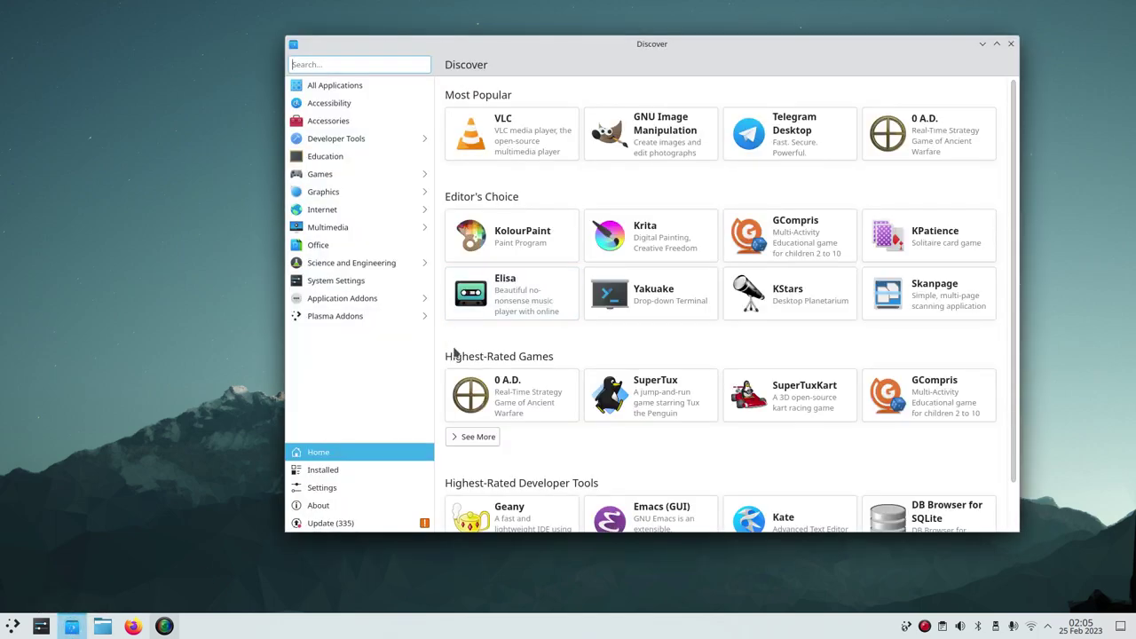
click(663, 148)
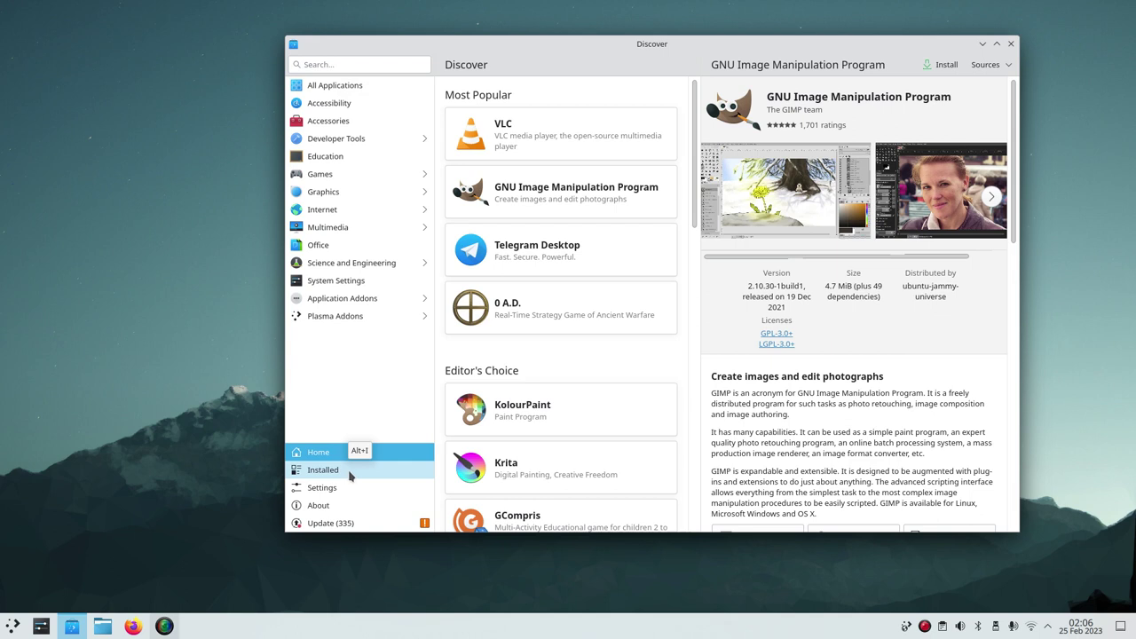
Step: View Discover's installed software and its software source settings, and return to the Home page
click(316, 472)
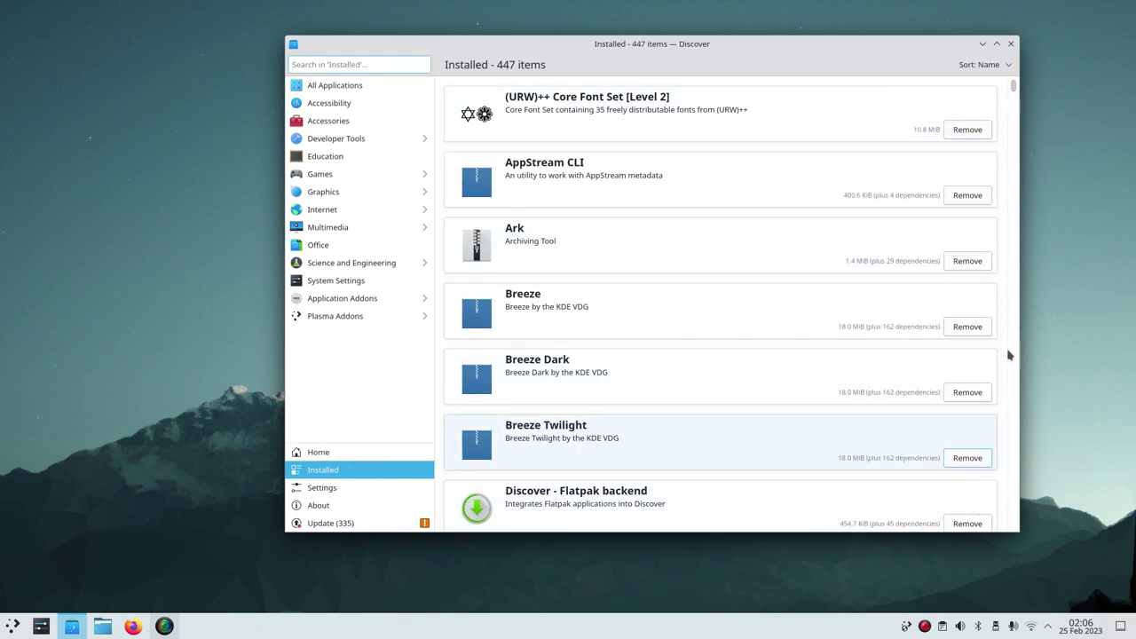
click(361, 489)
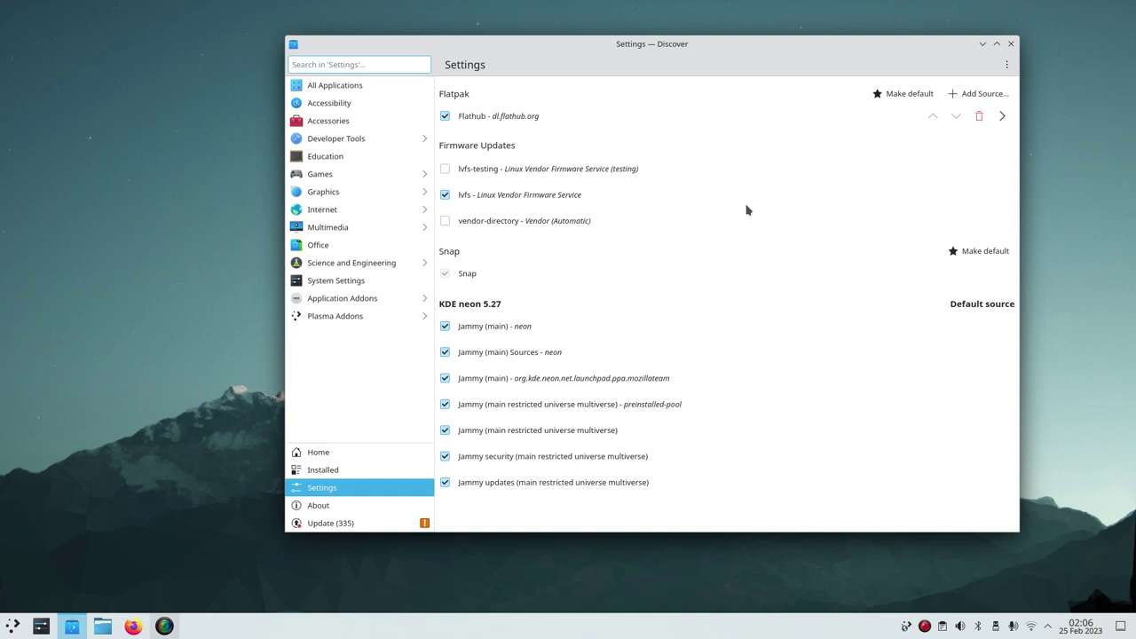
click(401, 454)
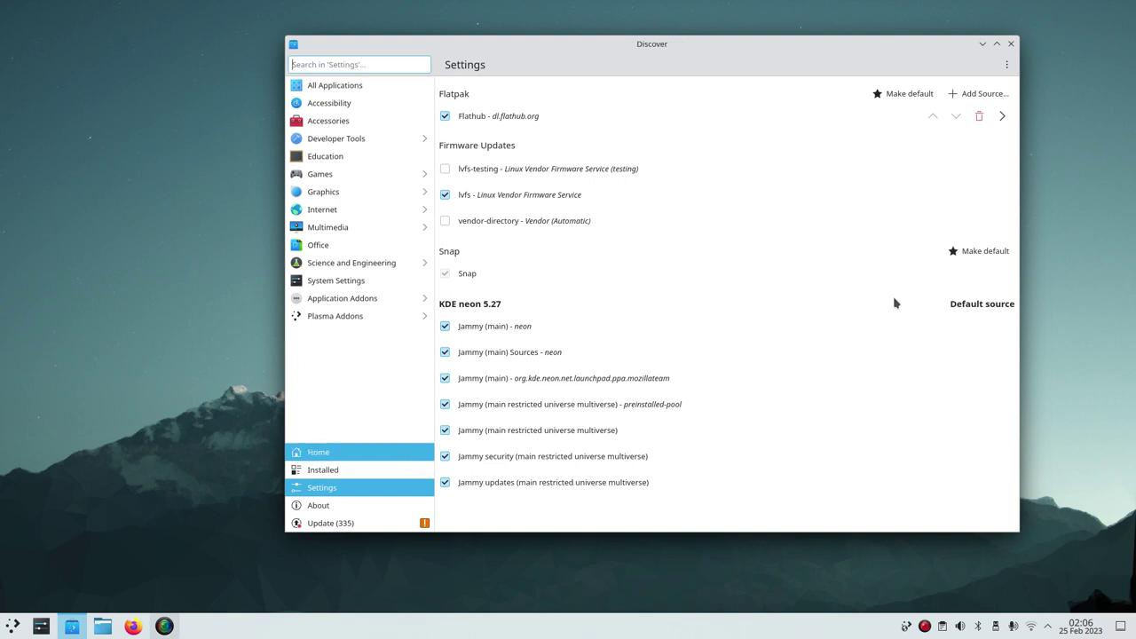
Step: Check which sources offer the GNU Image Manipulation Program, leaving the selected source unchanged
click(710, 152)
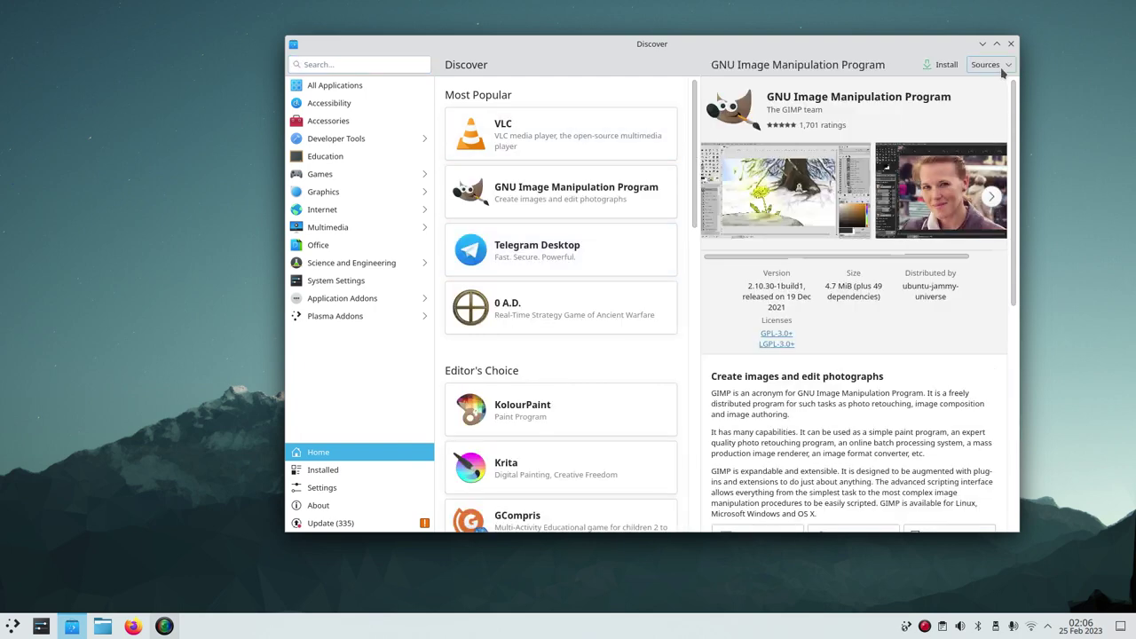
click(1001, 67)
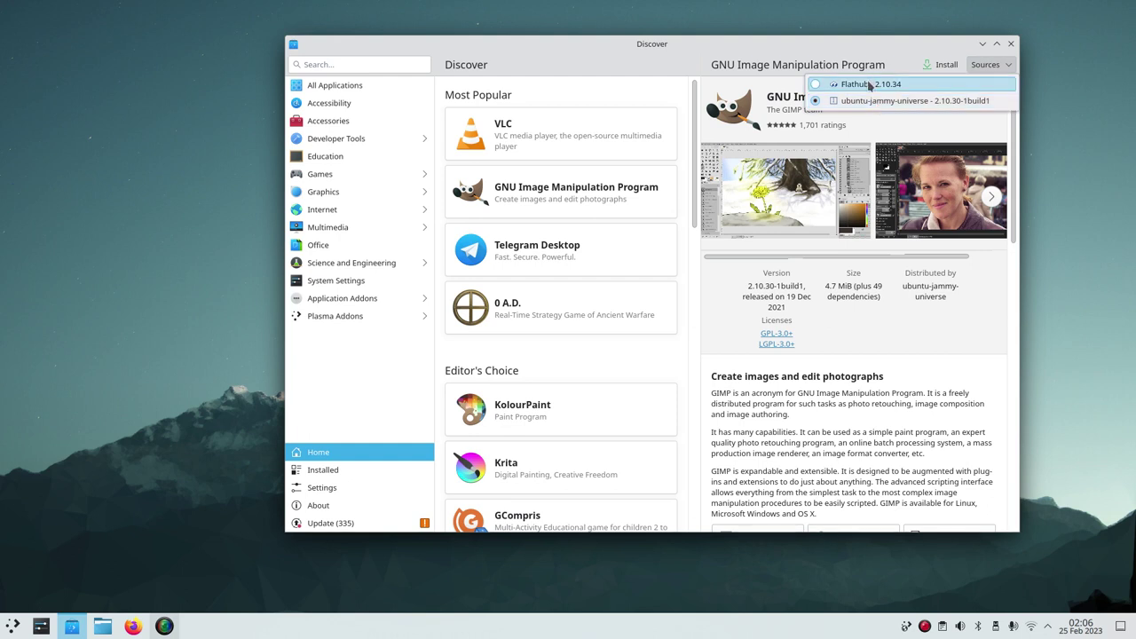
click(330, 422)
Step: Revisit Discover's Settings, Home and Installed pages, view the About page, and close Discover
click(350, 489)
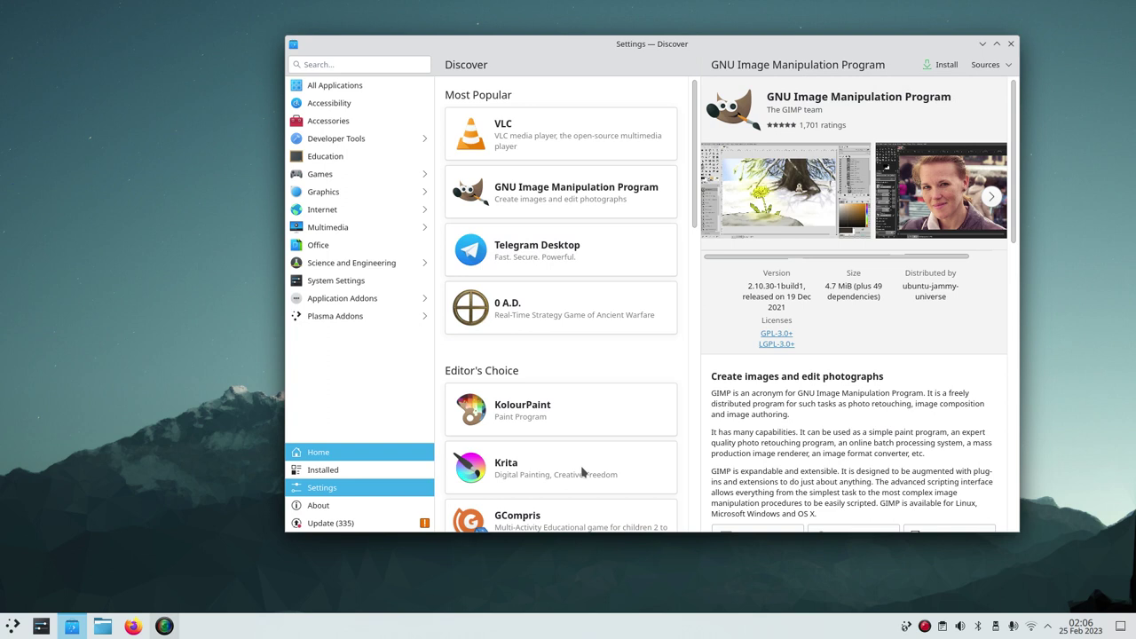
click(313, 487)
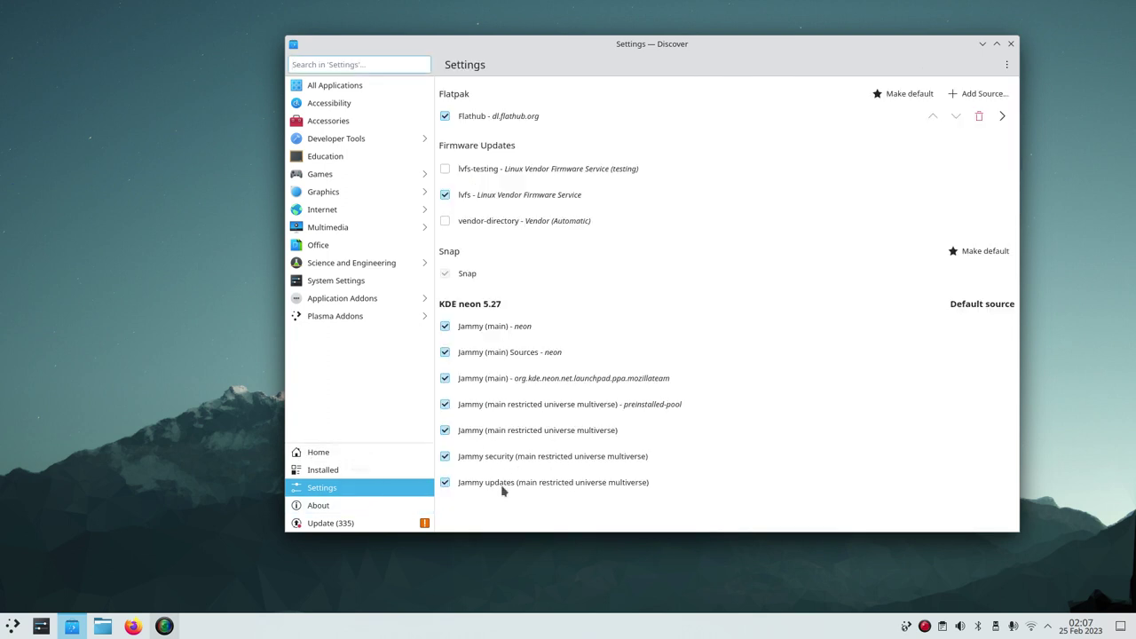
click(337, 455)
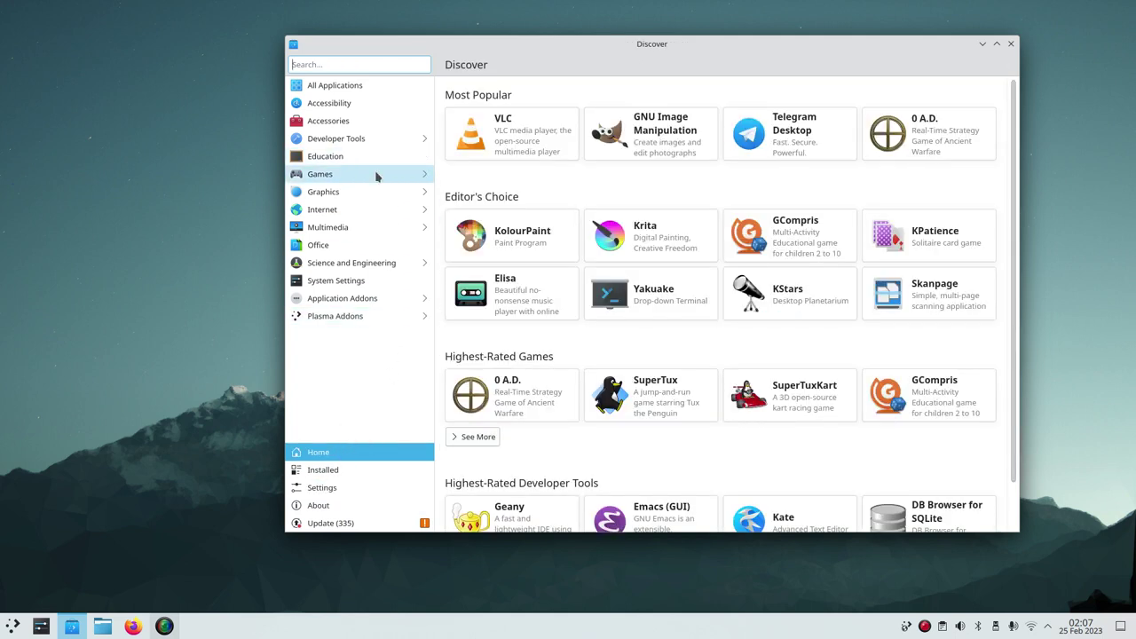
click(321, 489)
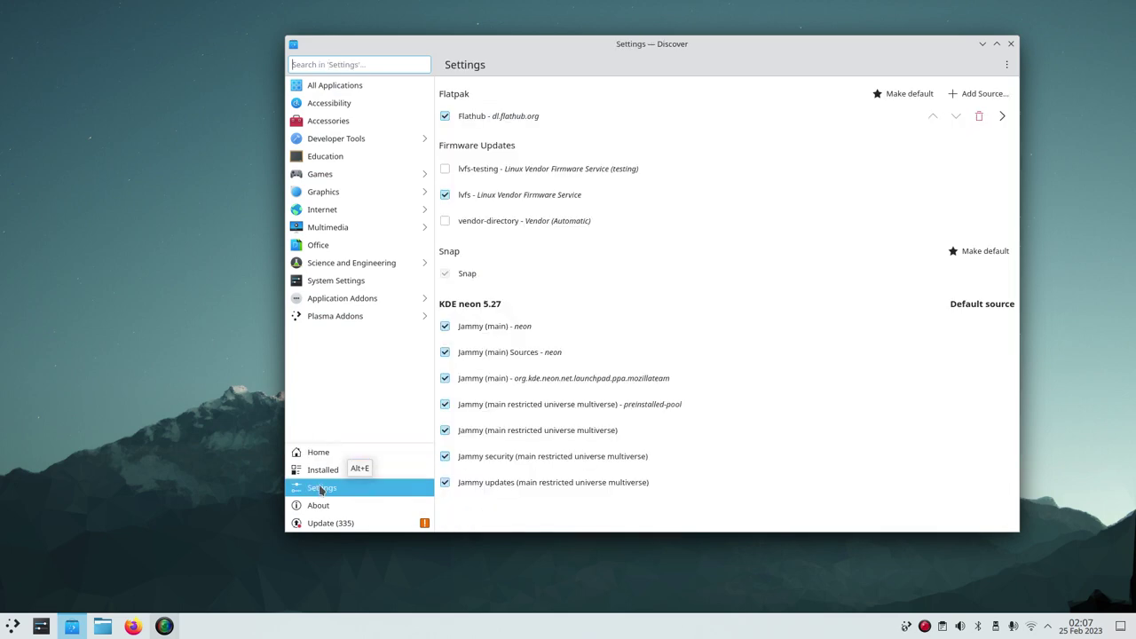
click(324, 472)
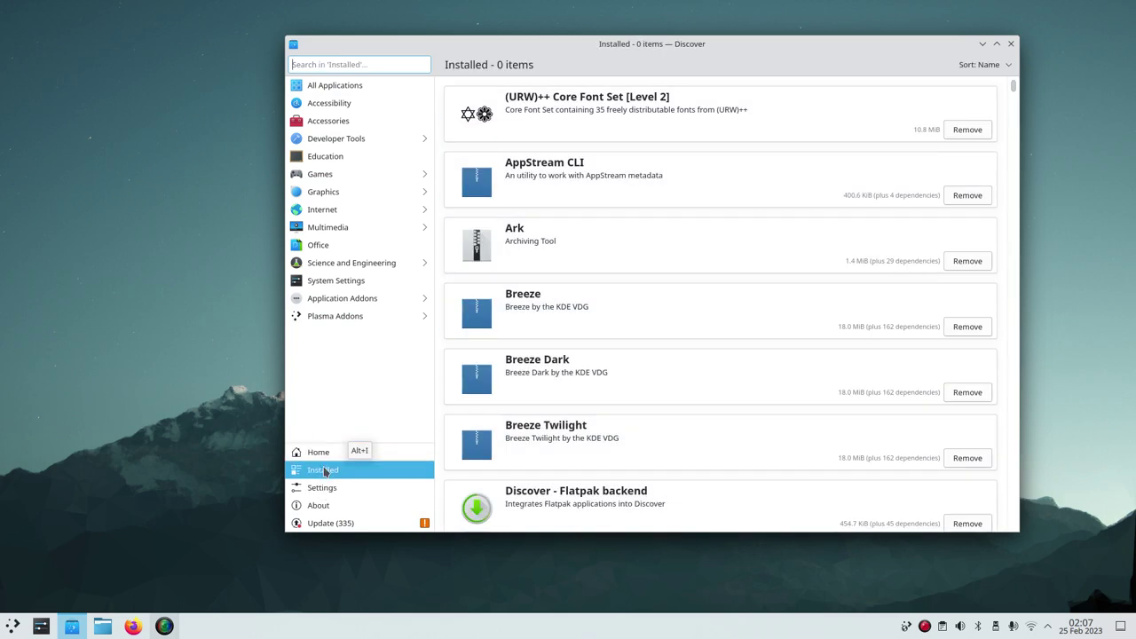
click(320, 506)
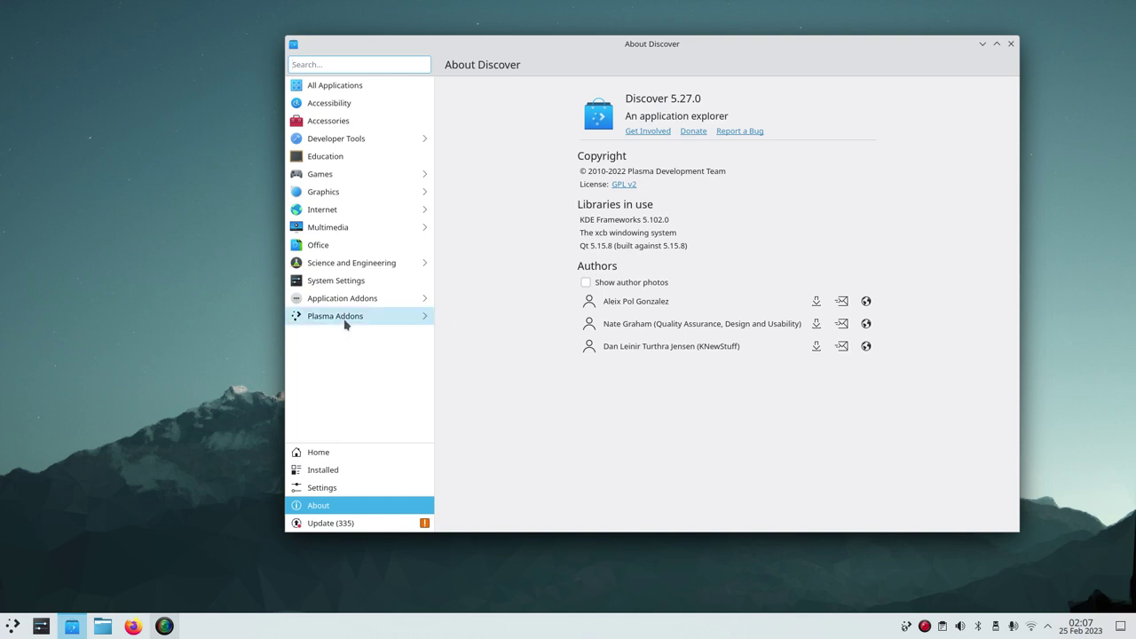
click(1010, 45)
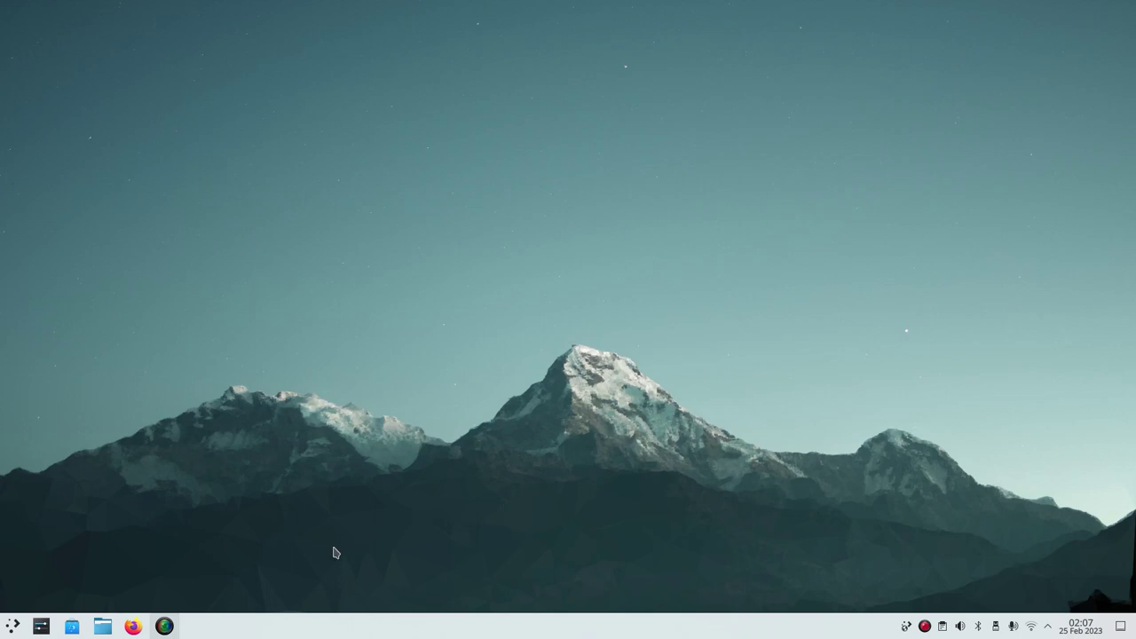
Step: Open System Settings and look through the Appearance pages from Global Theme to Window Decorations
click(41, 626)
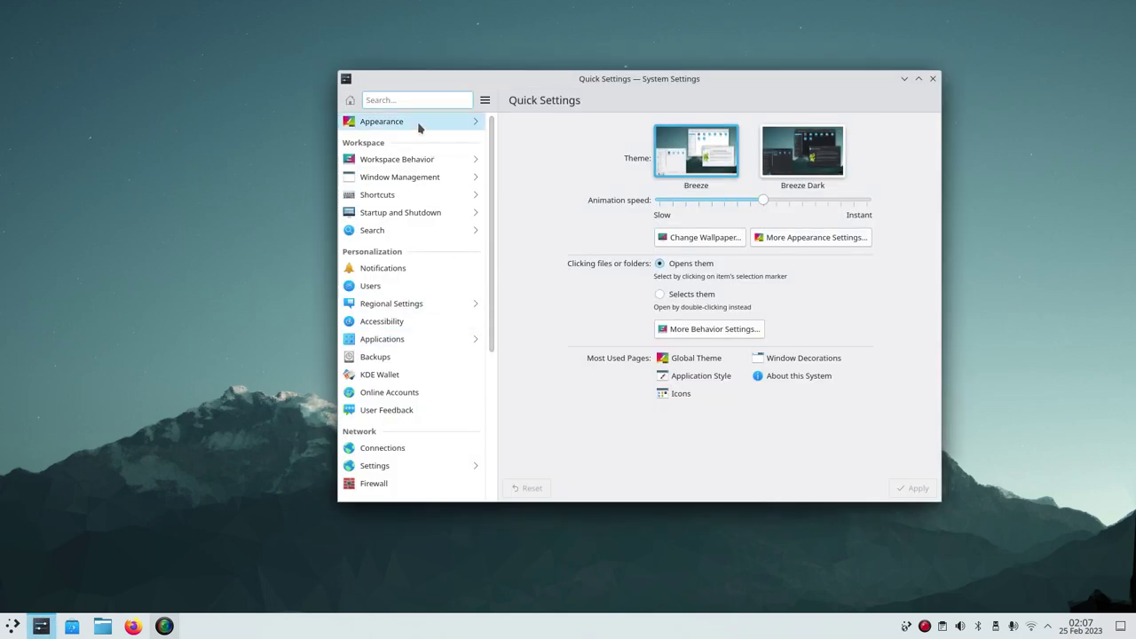
click(420, 127)
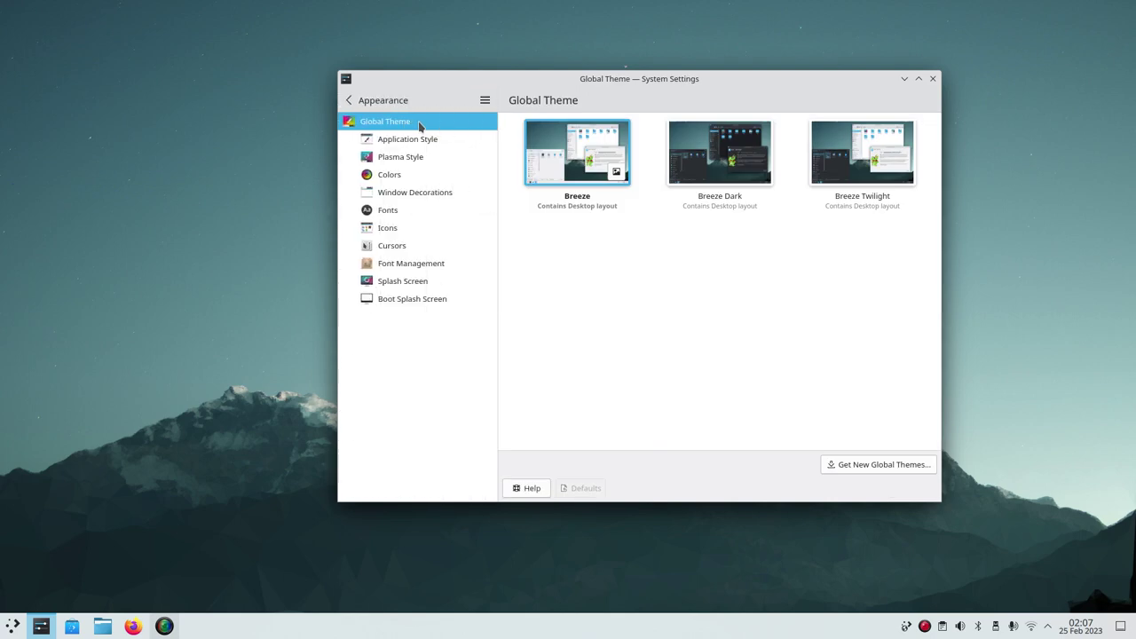
click(426, 142)
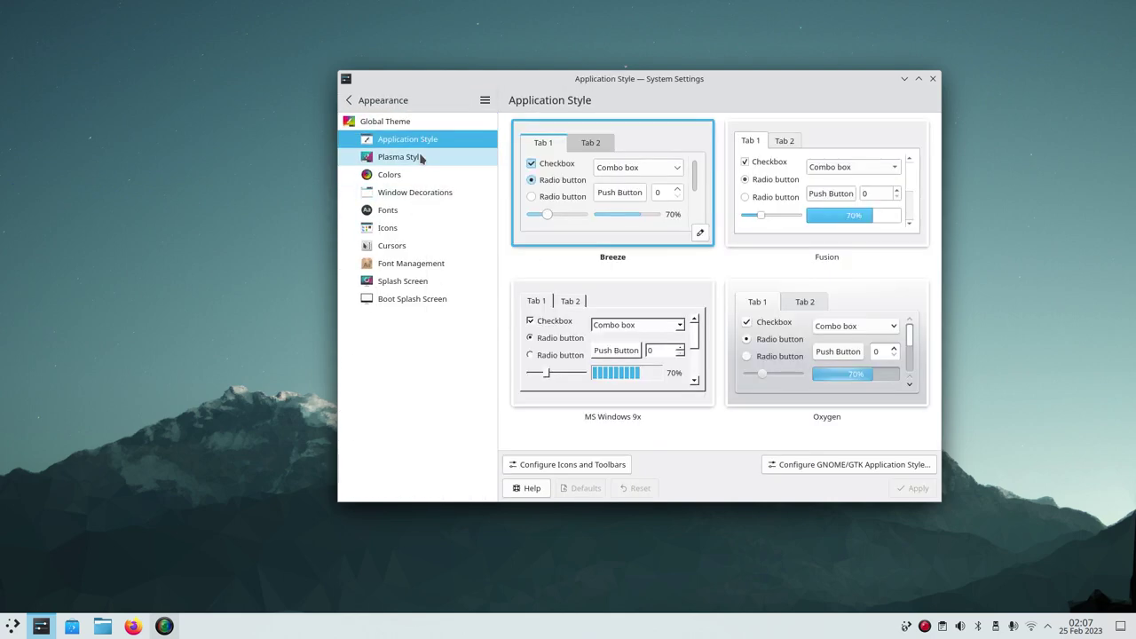
click(422, 158)
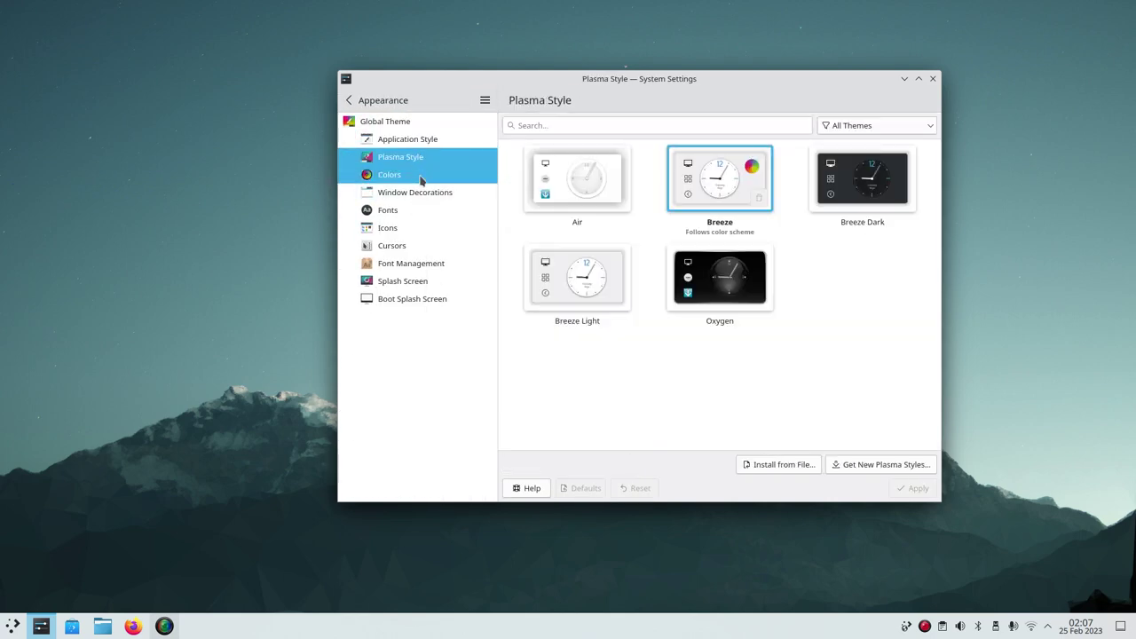
click(421, 179)
click(422, 195)
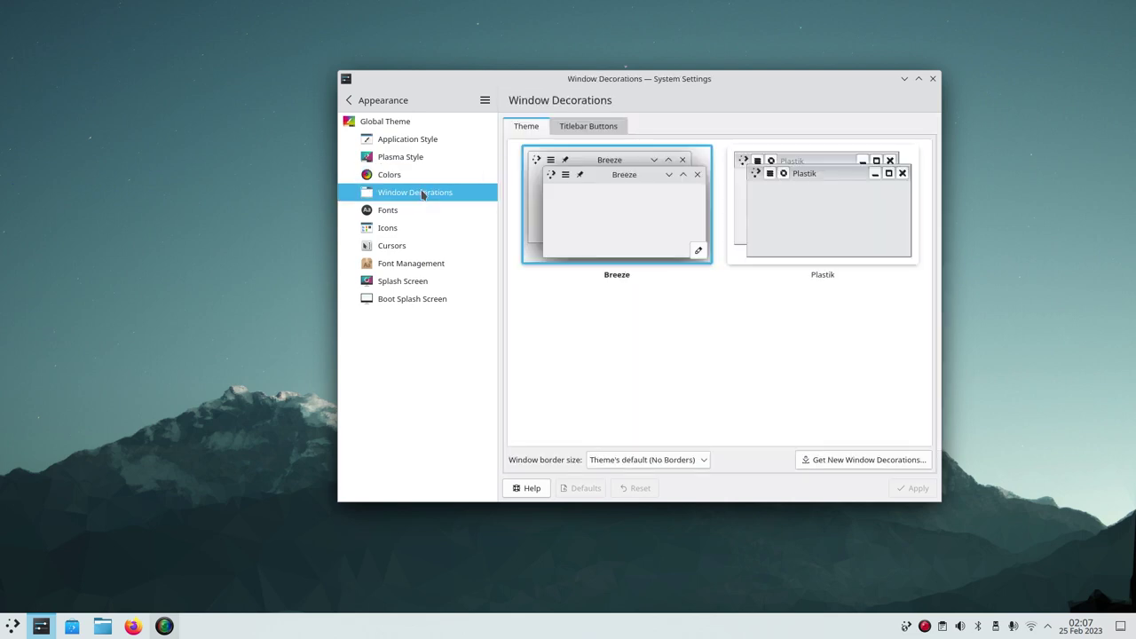
Step: Revisit Global Theme, Application Style, Colors and Window Decorations, and move the System Settings window aside
click(420, 125)
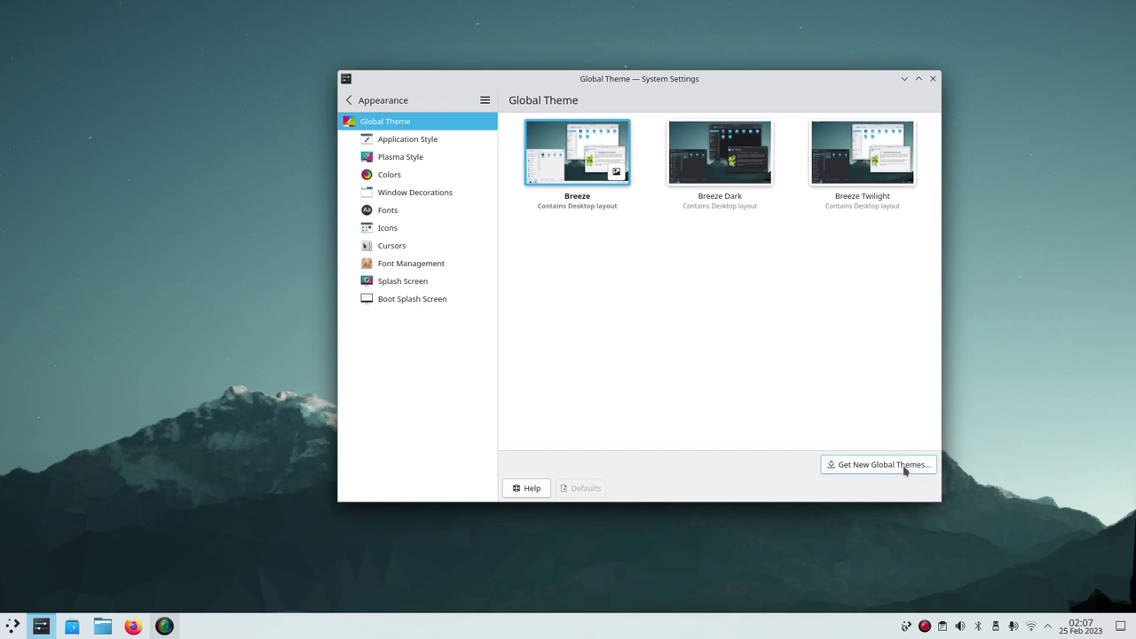
click(460, 147)
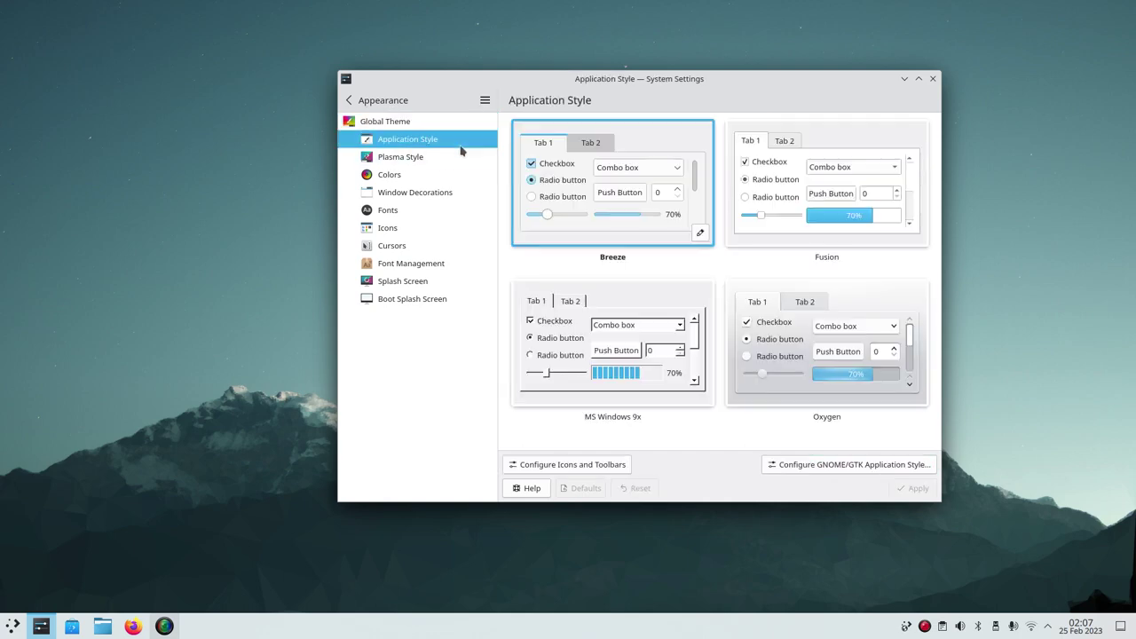
click(435, 178)
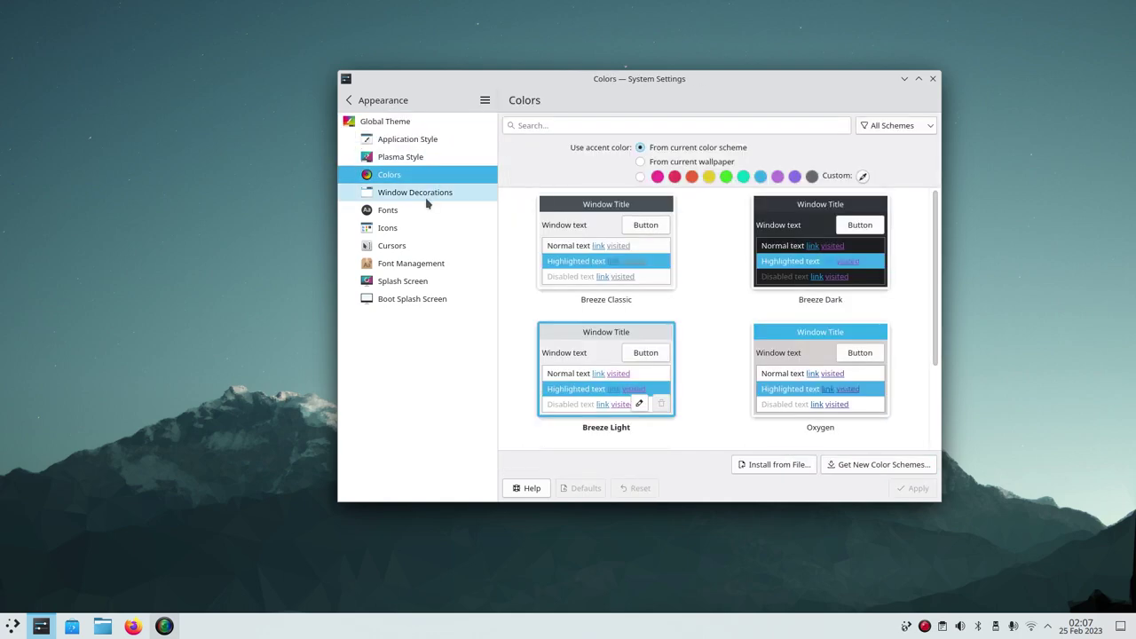
click(429, 195)
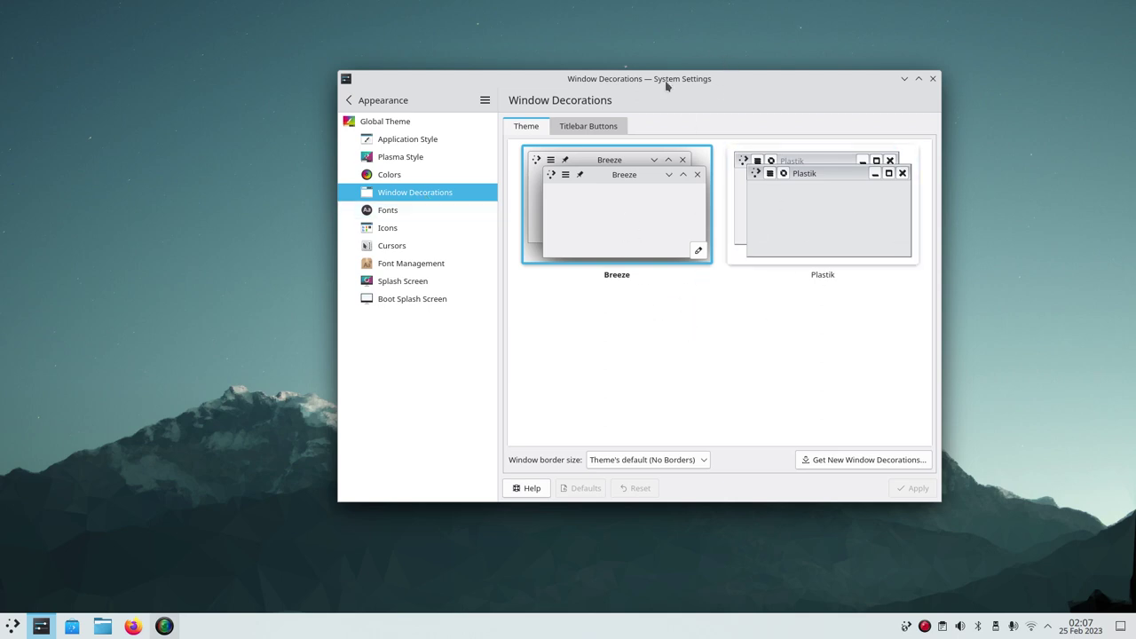
drag(666, 84, 757, 74)
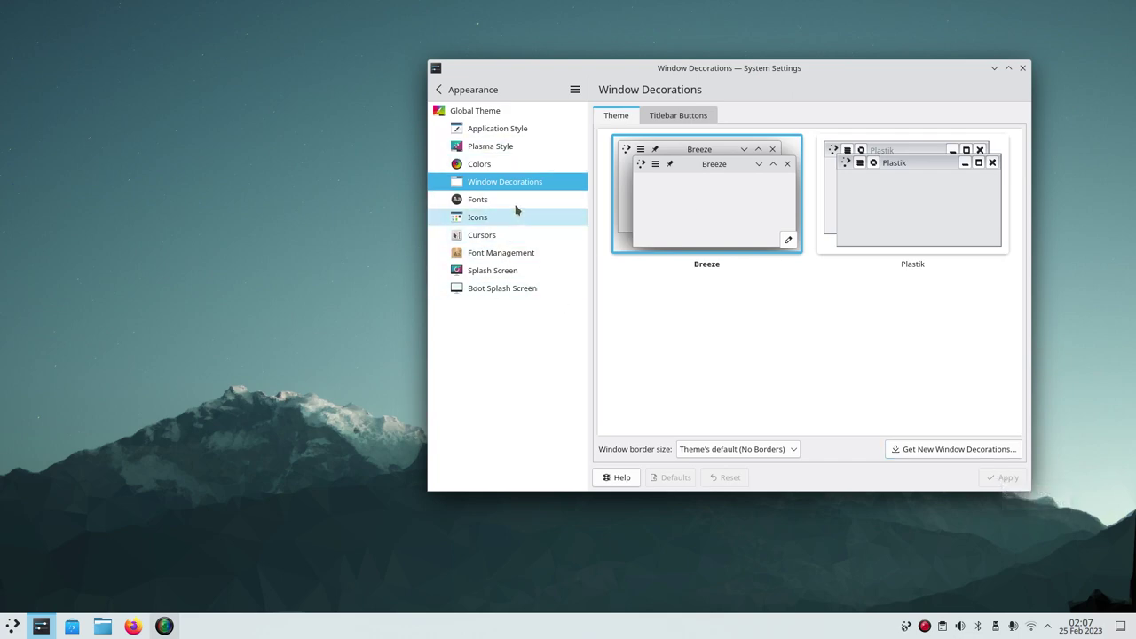
Step: Search the application launcher for "scr" and add Spectacle to the panel as a widget
click(14, 627)
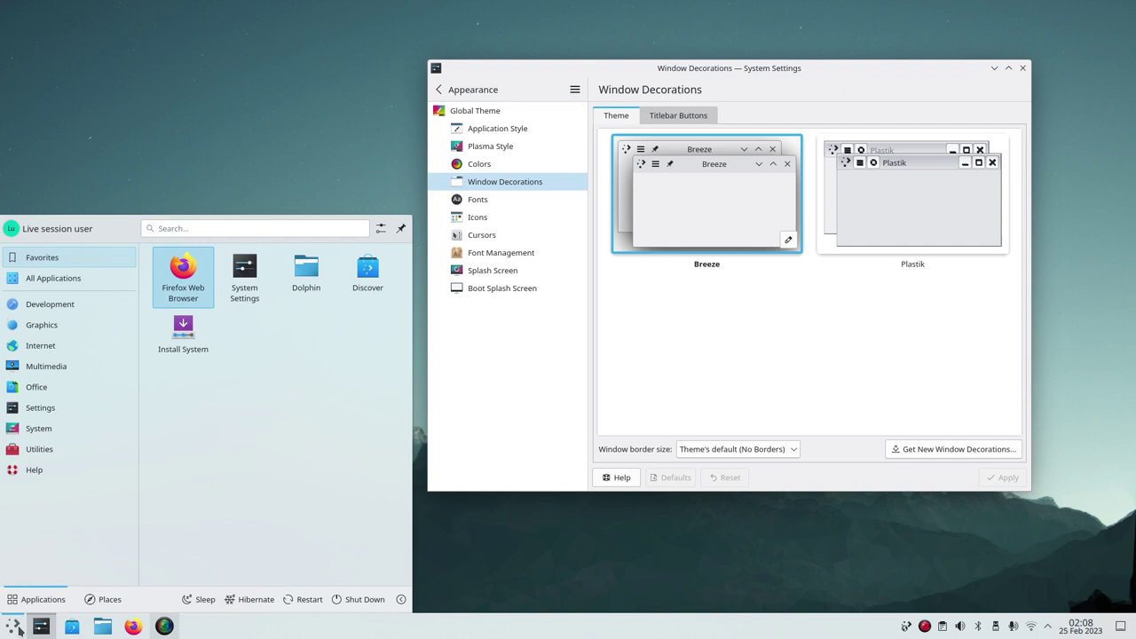
click(152, 229)
text(scr)
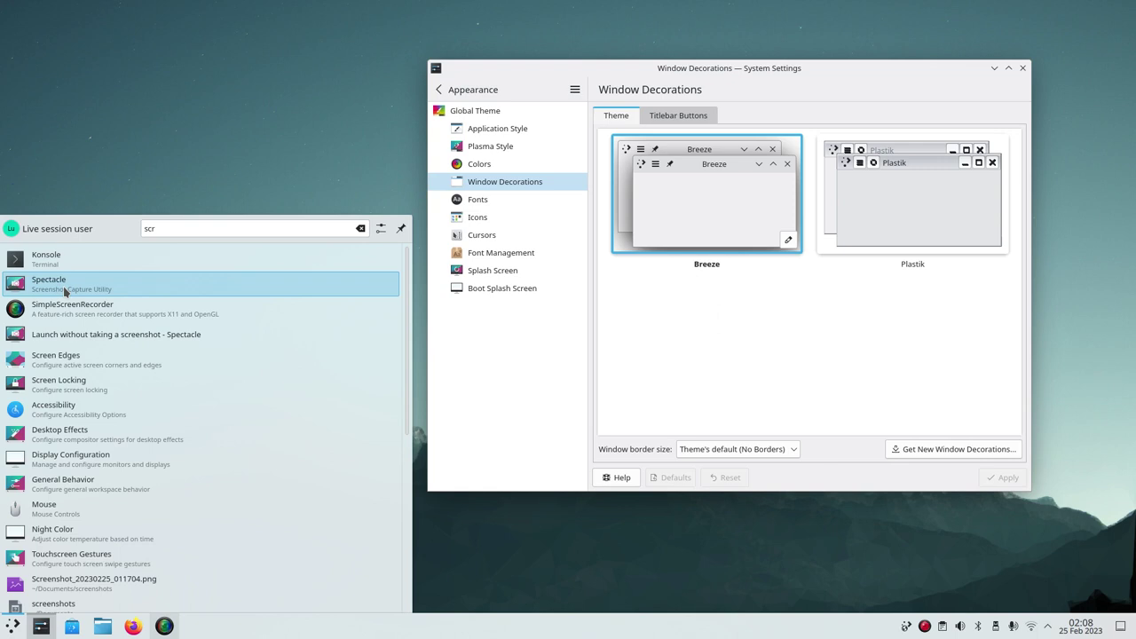
right_click(65, 292)
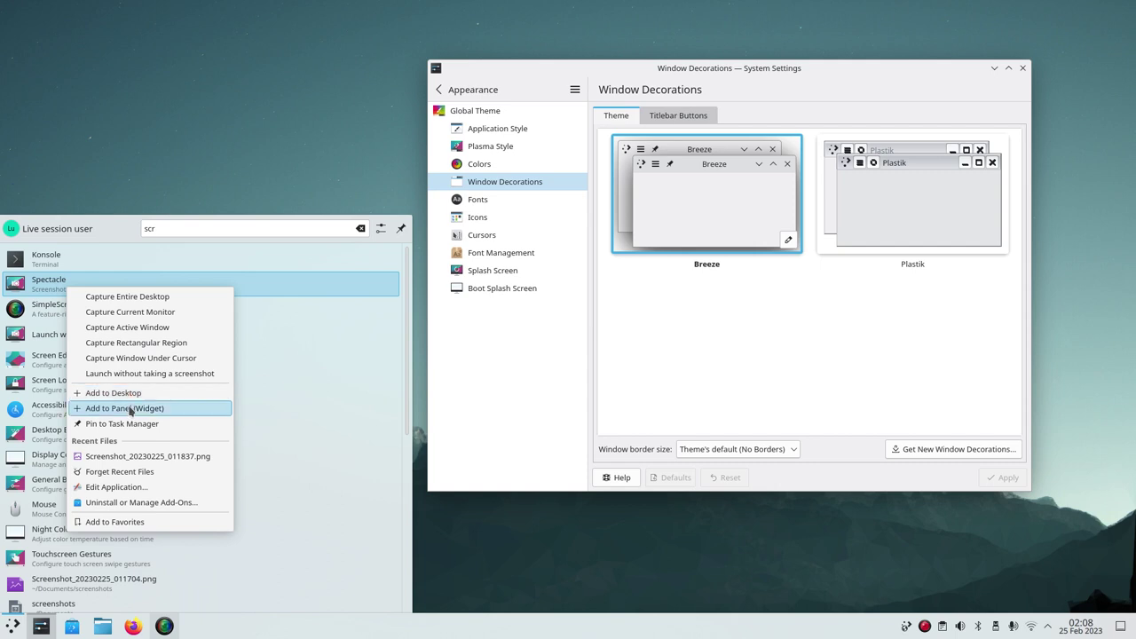
click(130, 409)
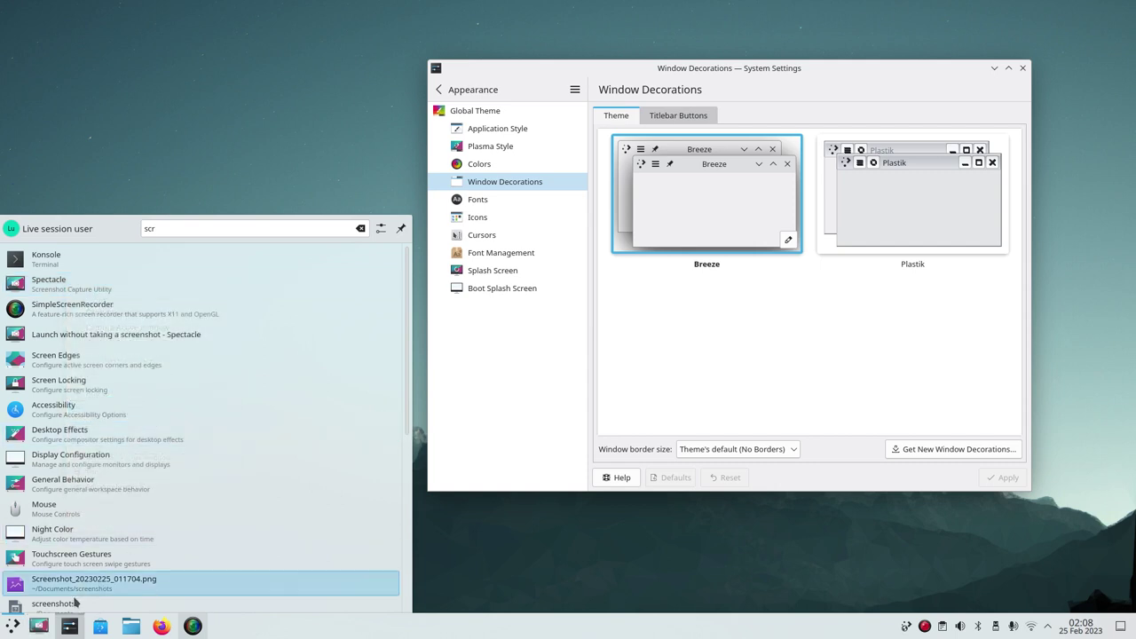
key(Escape)
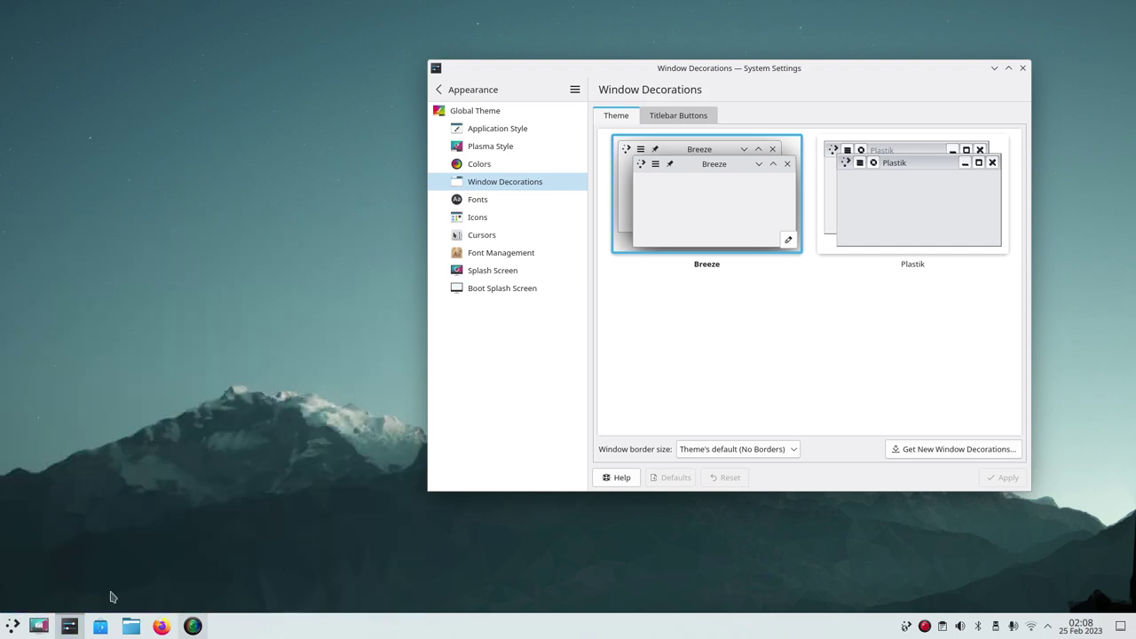
Step: Launch Spectacle from the new panel widget and switch its capture area to Full Screen and back to Active Window
click(42, 627)
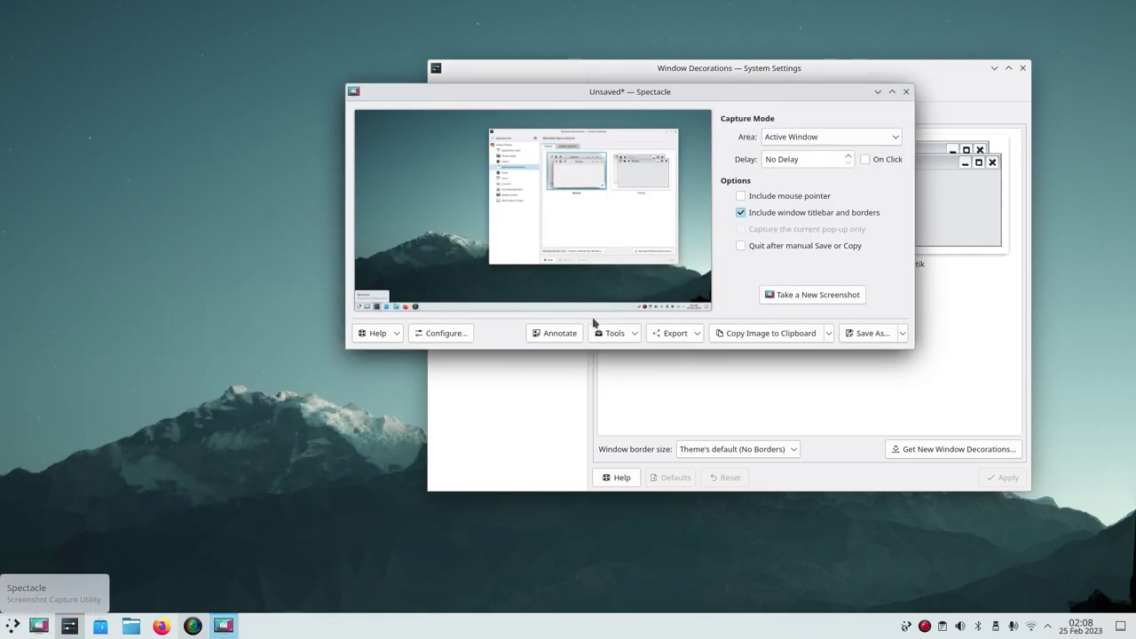
drag(757, 96, 497, 198)
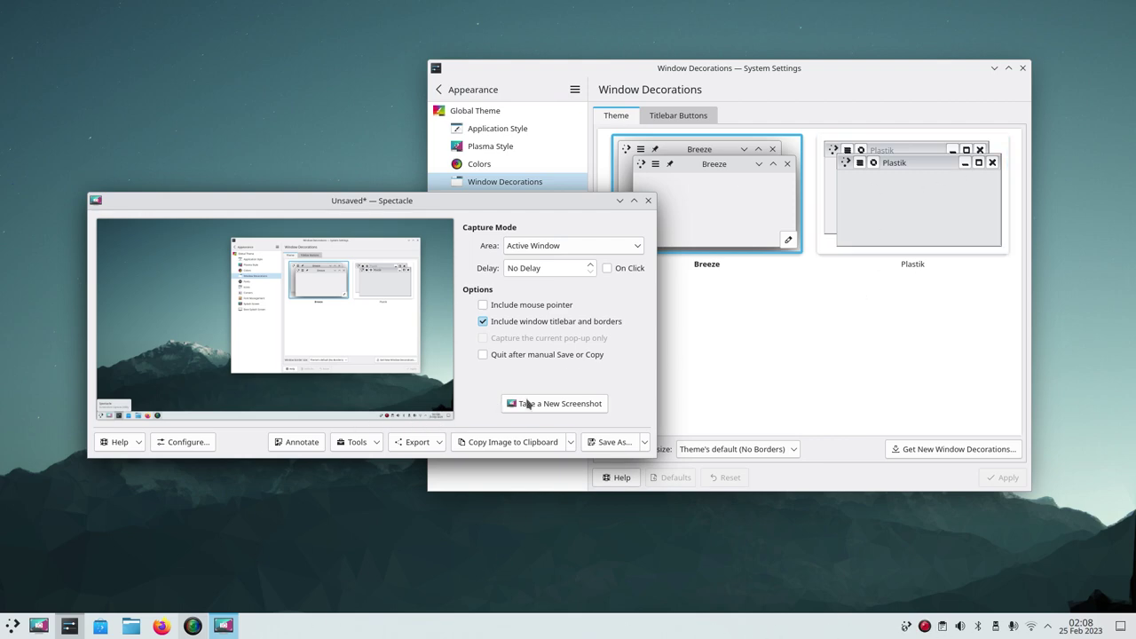
click(546, 248)
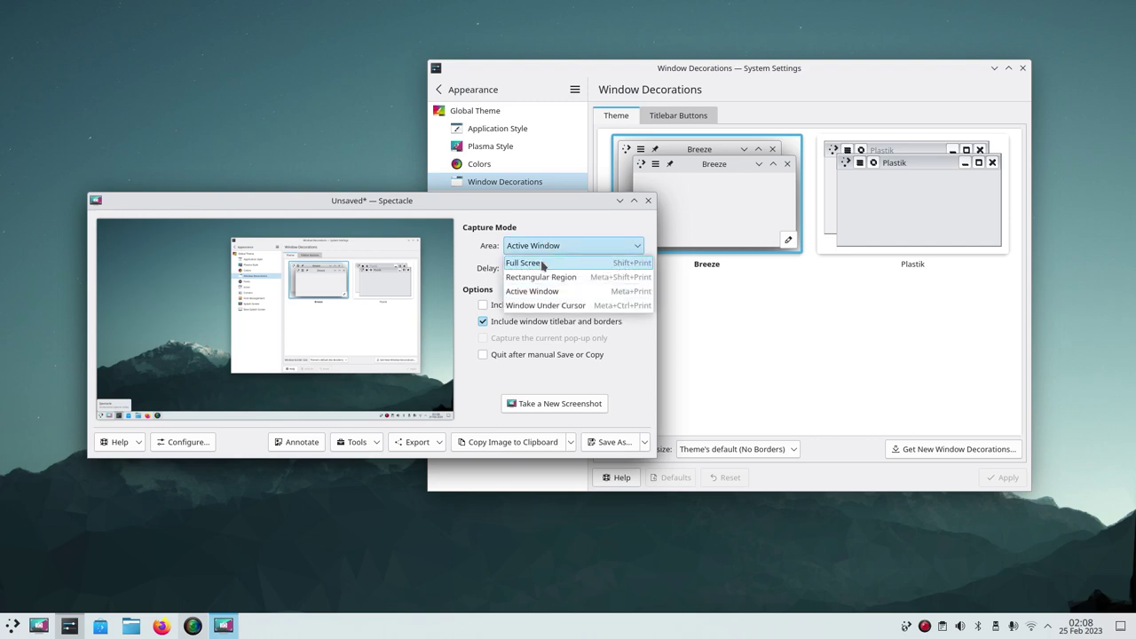
click(543, 264)
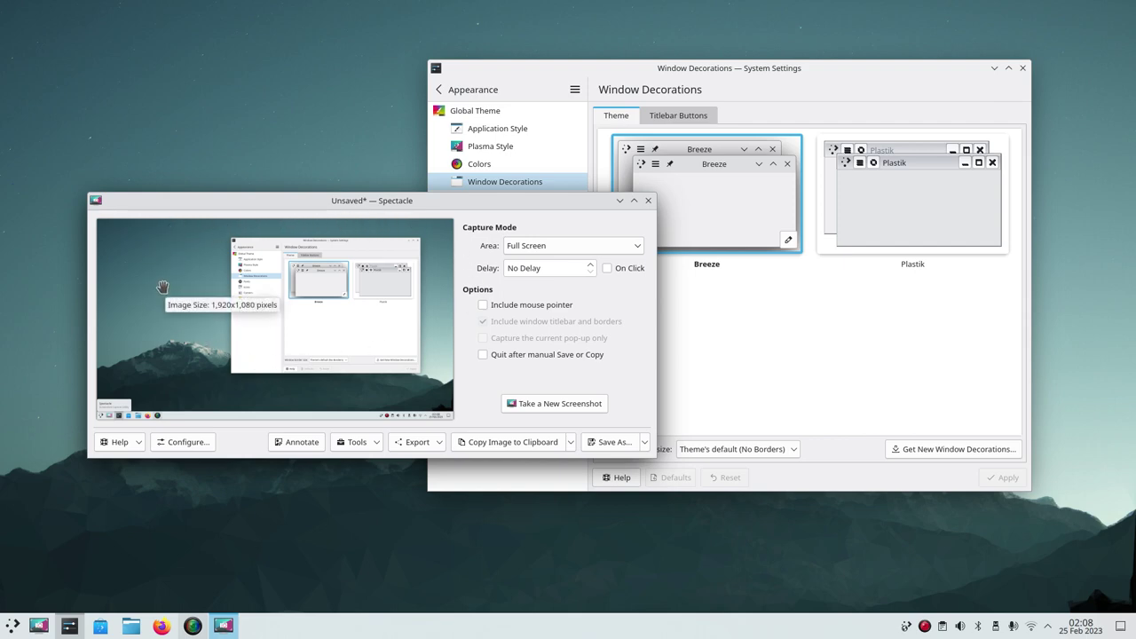
click(571, 246)
click(570, 292)
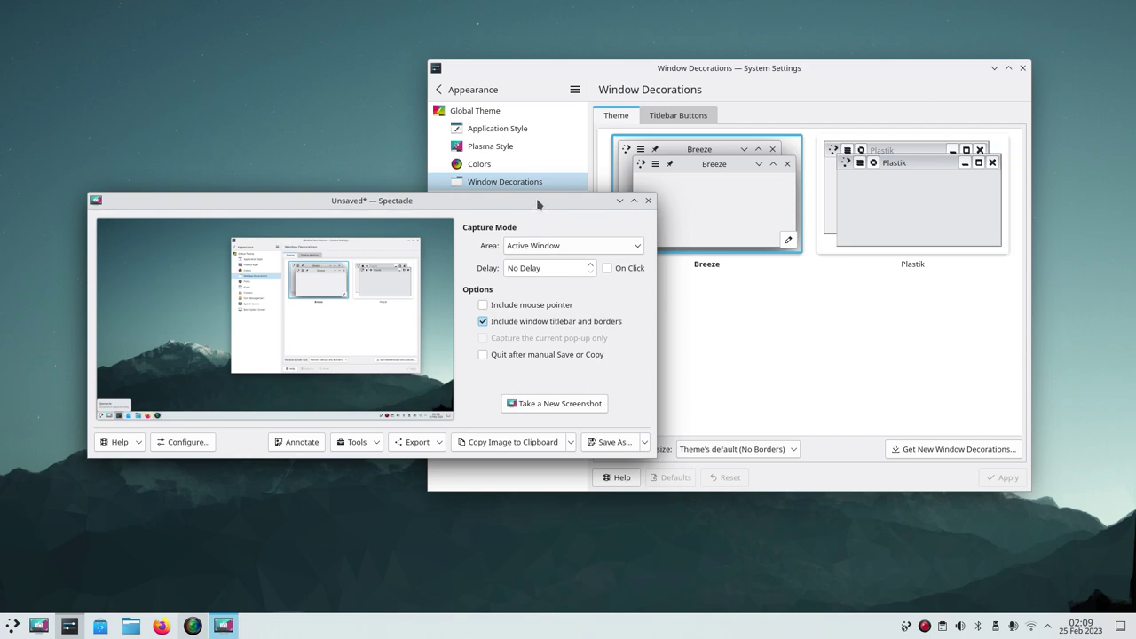
Step: Reposition the Spectacle window, capture the active Window Decorations window, and save the screenshot to the Desktop as a PNG image
drag(491, 200, 834, 189)
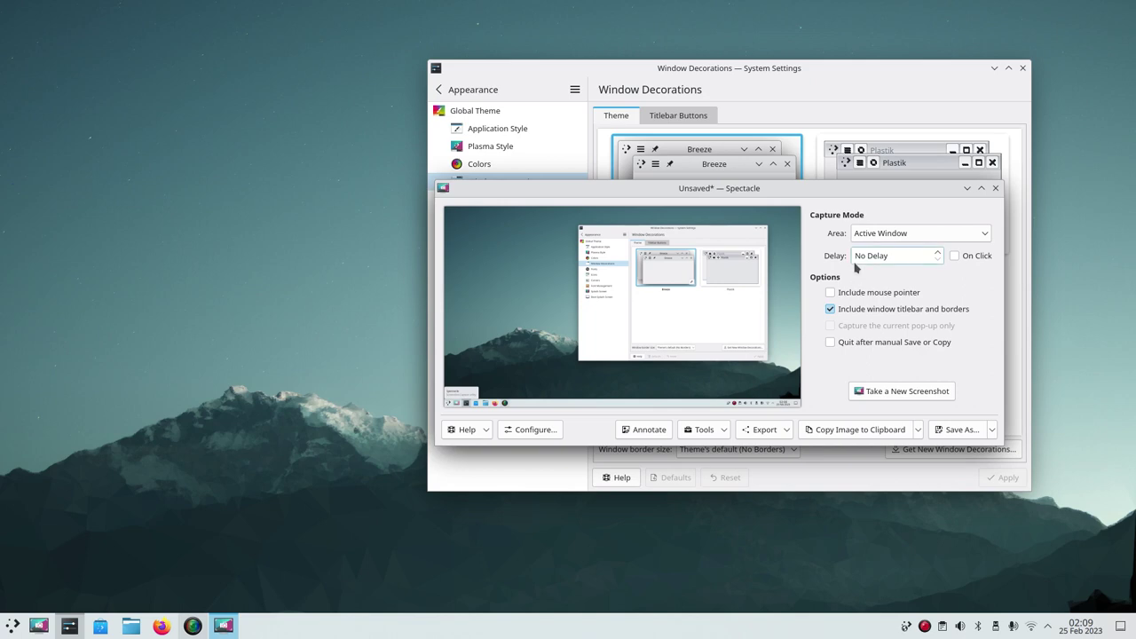
mouse_move(842, 192)
mouse_down()
mouse_move(784, 195)
mouse_move(852, 160)
mouse_move(839, 171)
mouse_up()
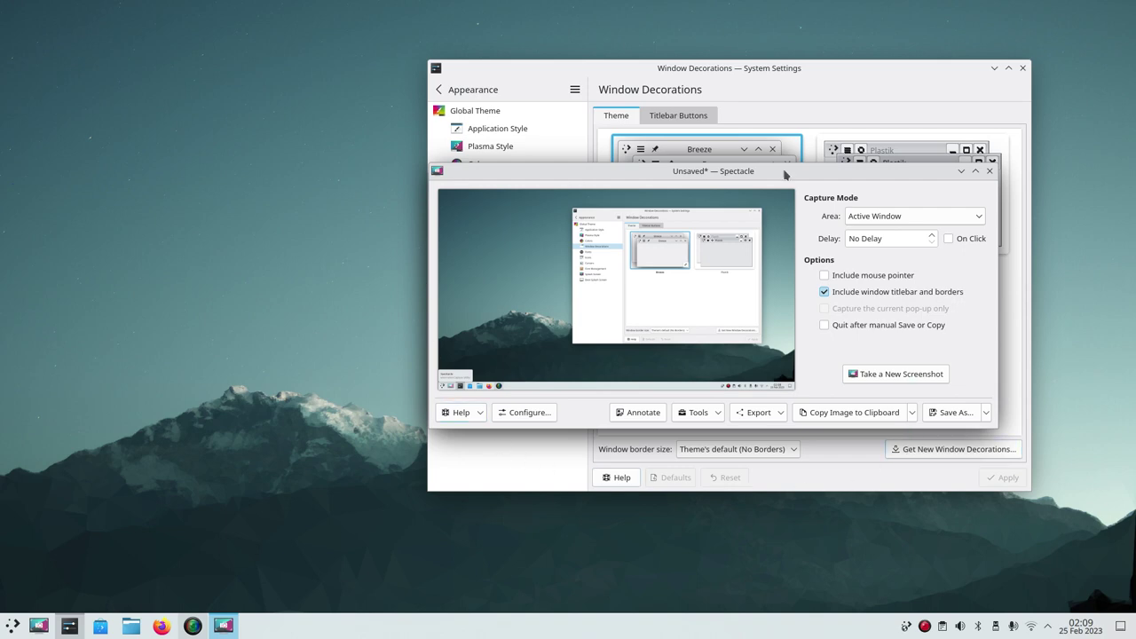
drag(795, 168, 834, 195)
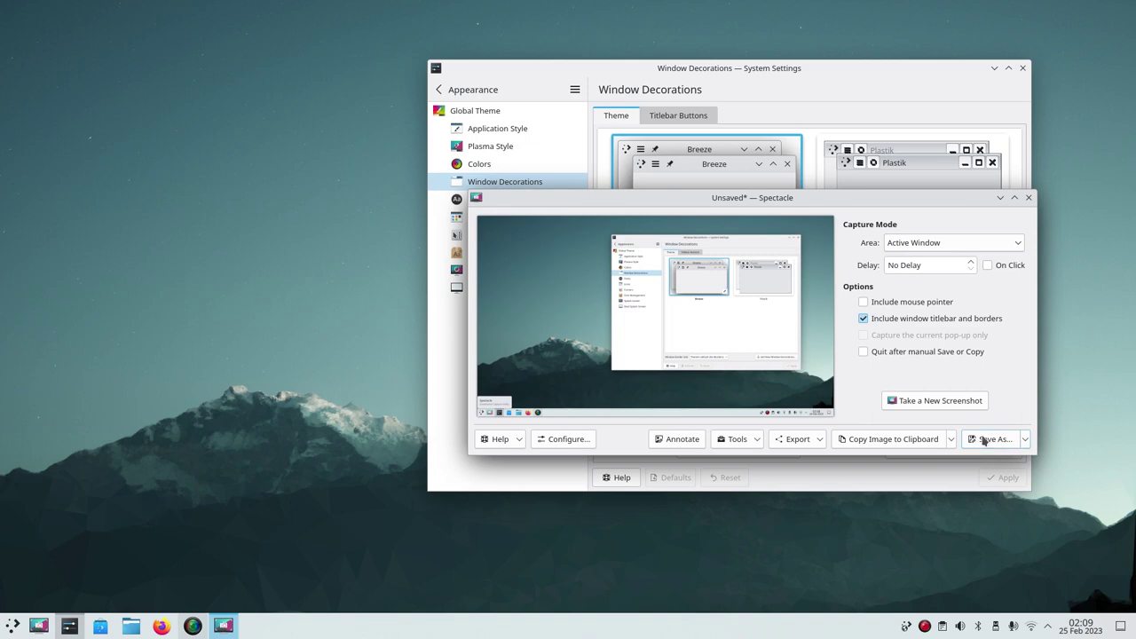
click(929, 400)
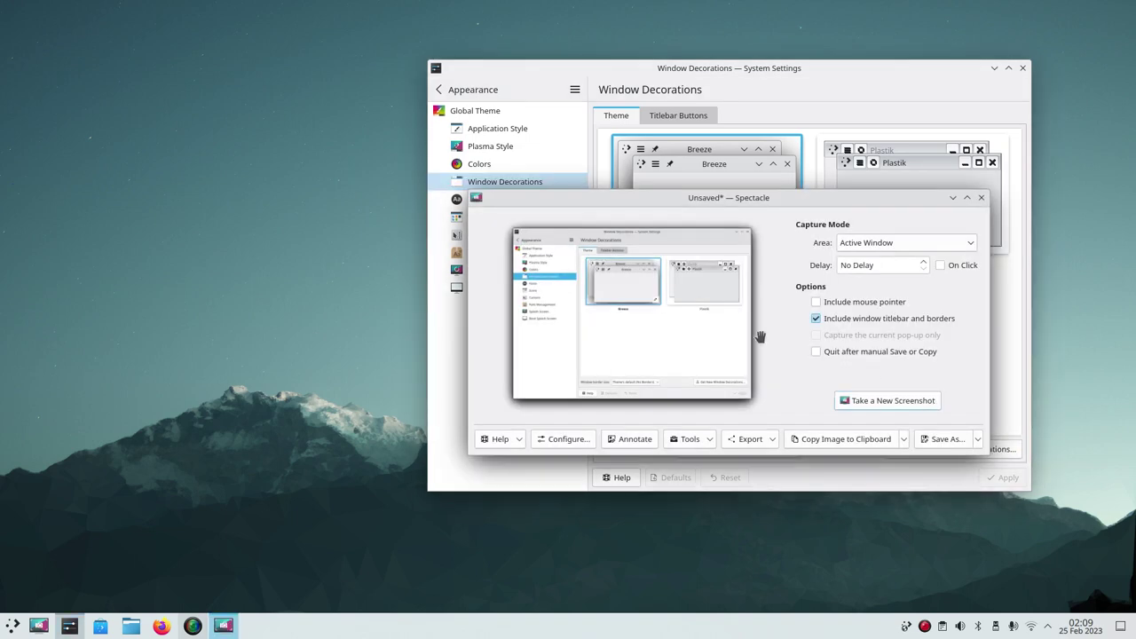
click(945, 439)
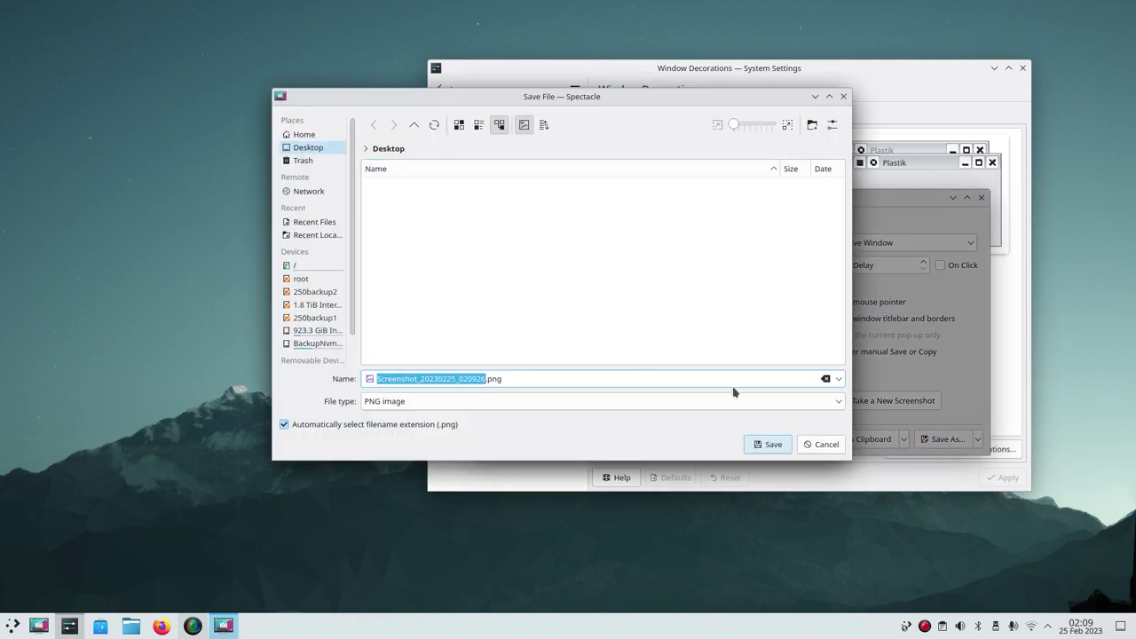
click(769, 445)
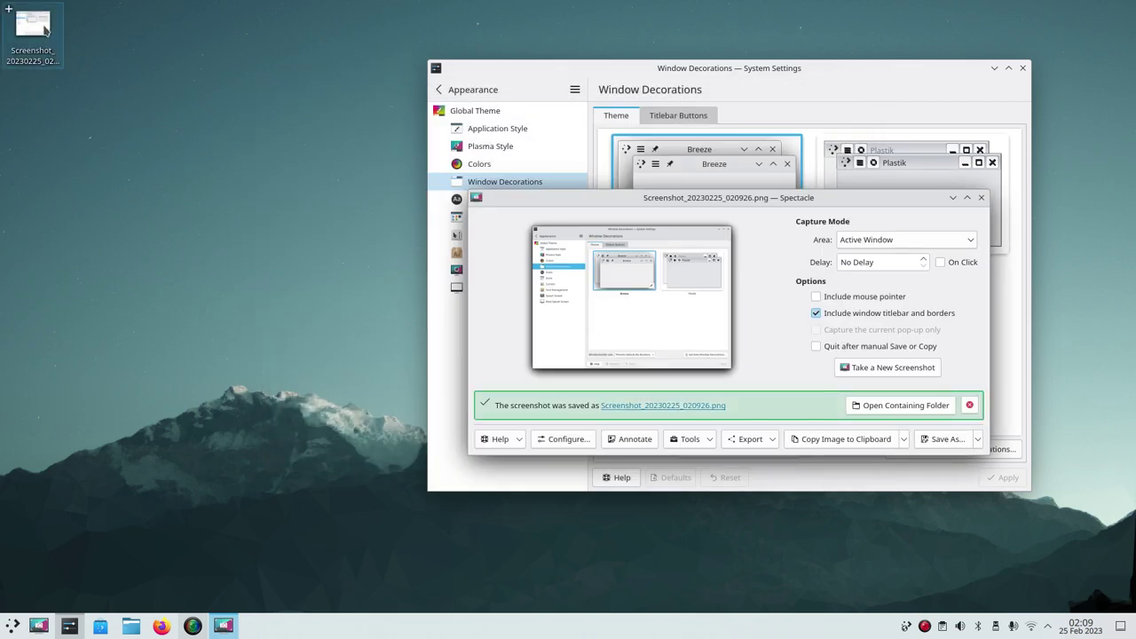
Step: Check the saved screenshot's properties, view the image in Gwenview, and close both Gwenview and Spectacle
right_click(44, 29)
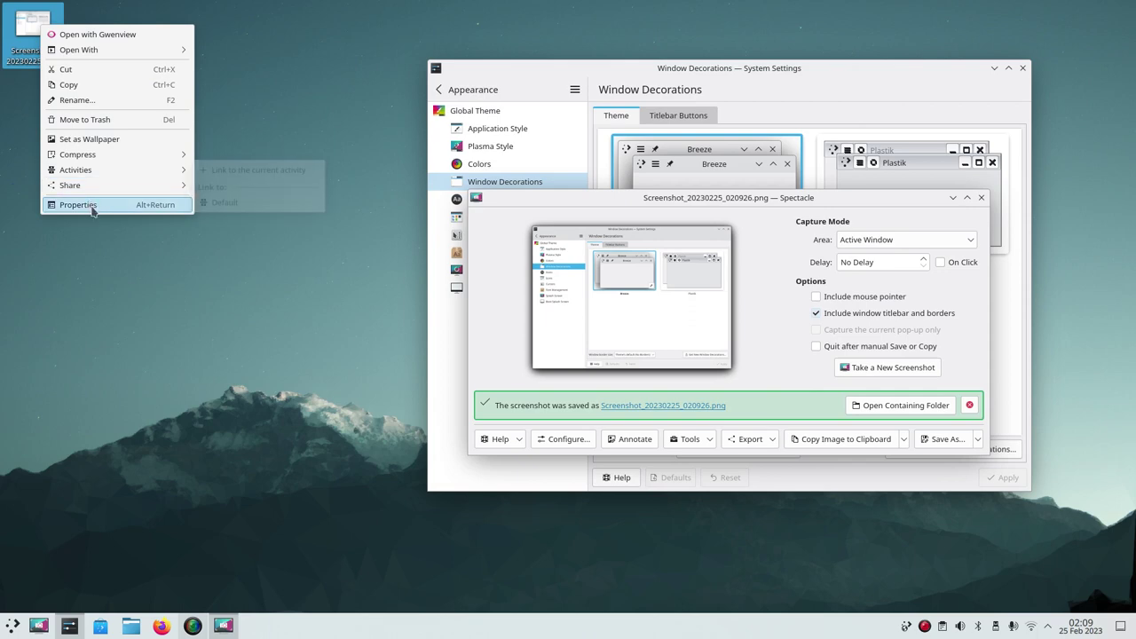
click(78, 205)
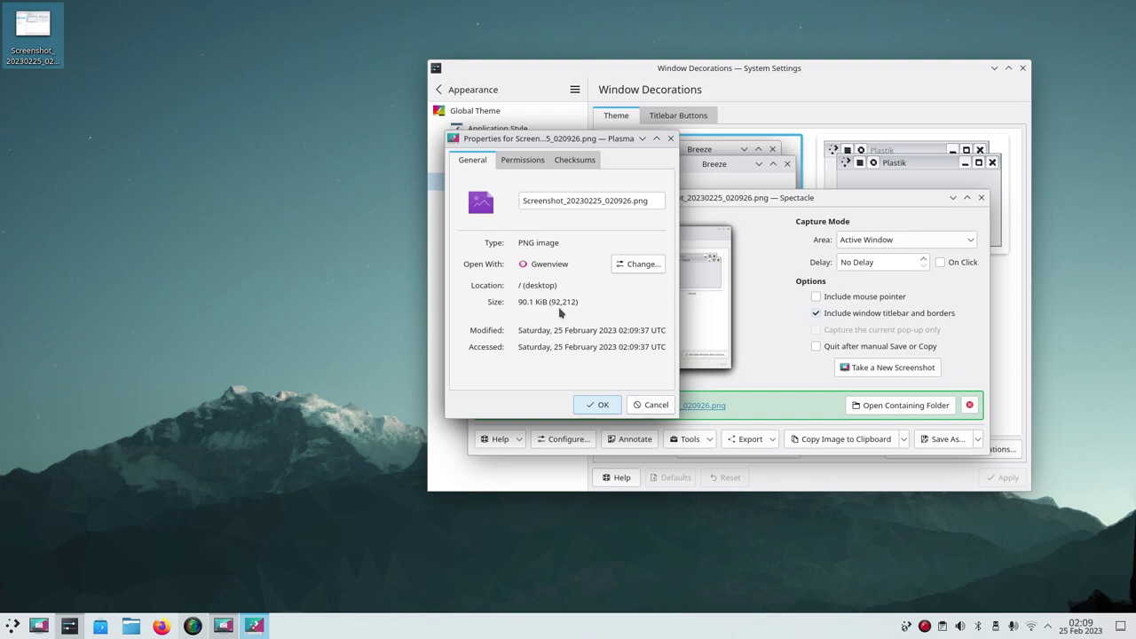
click(599, 407)
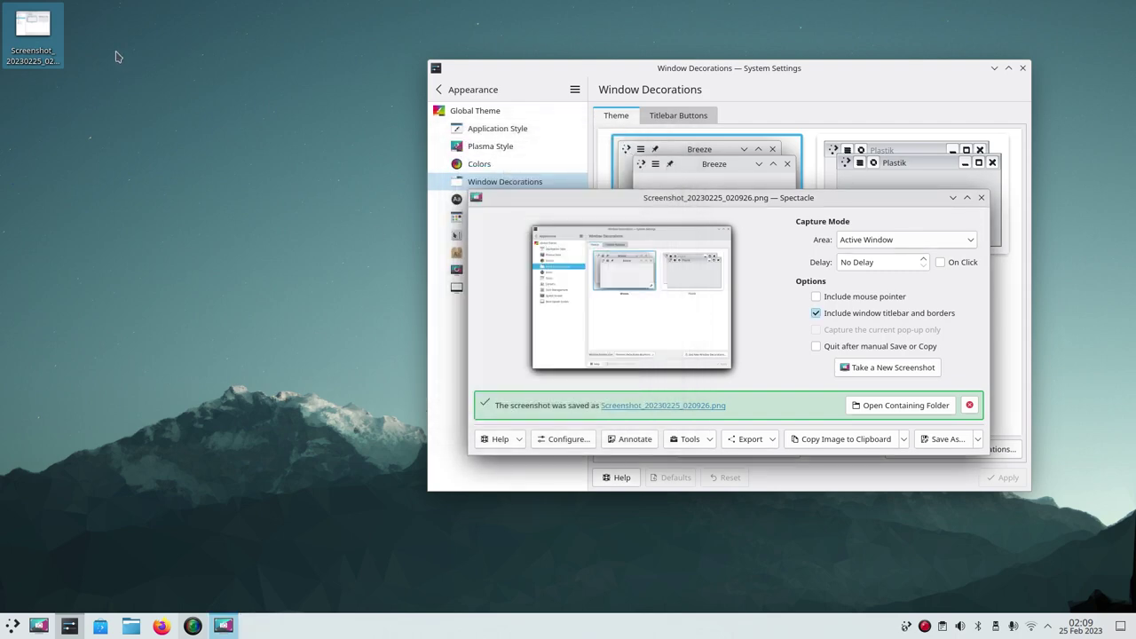
click(38, 29)
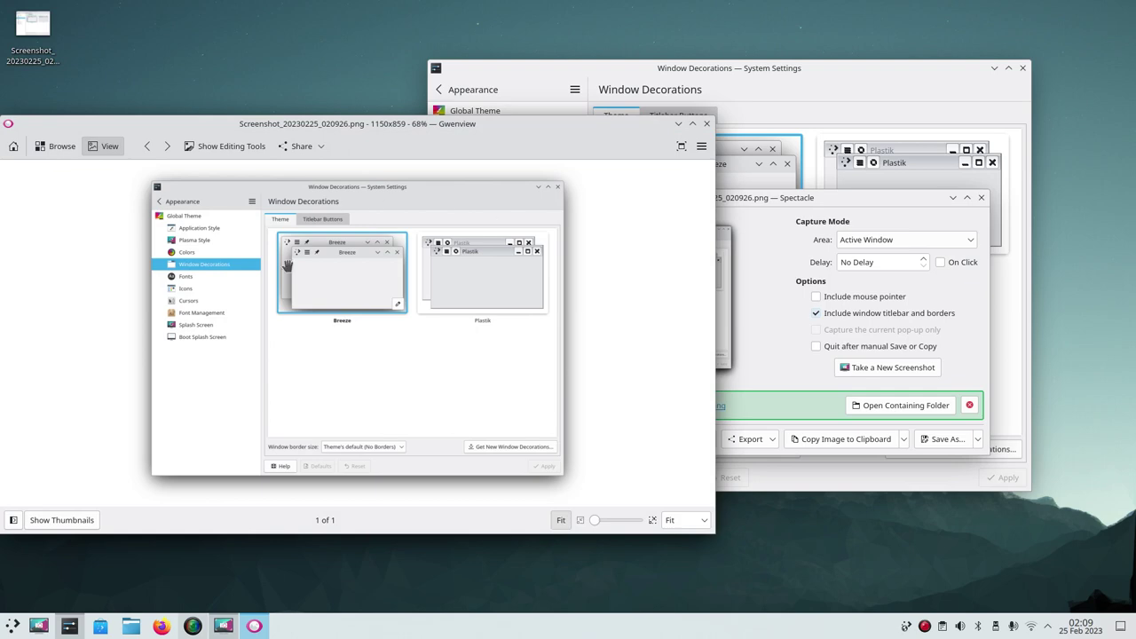
click(707, 123)
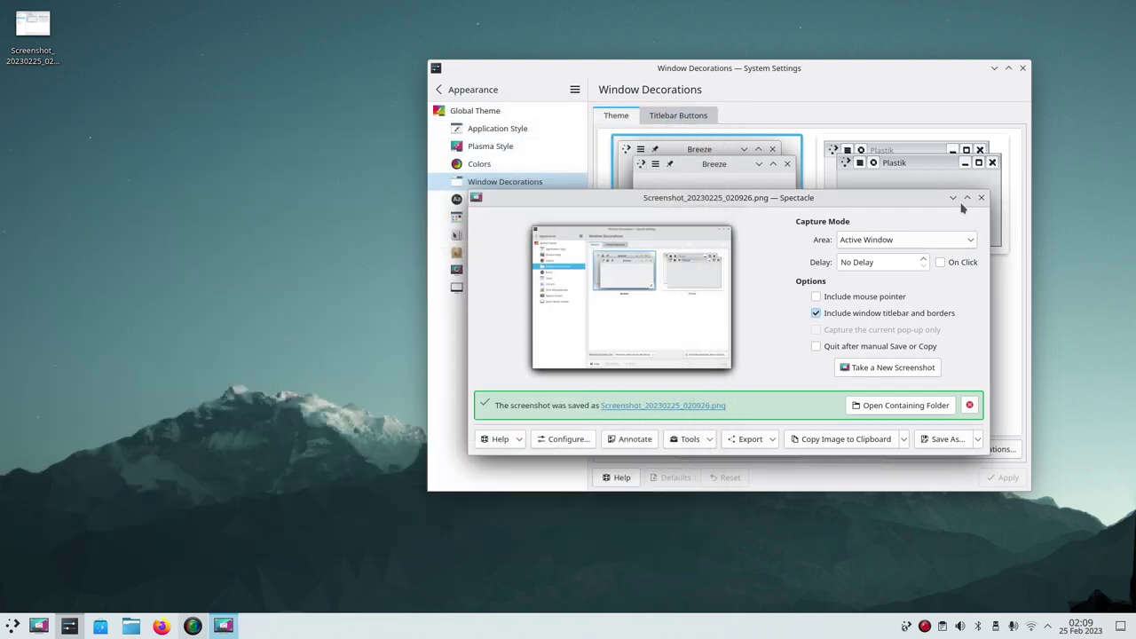
click(981, 199)
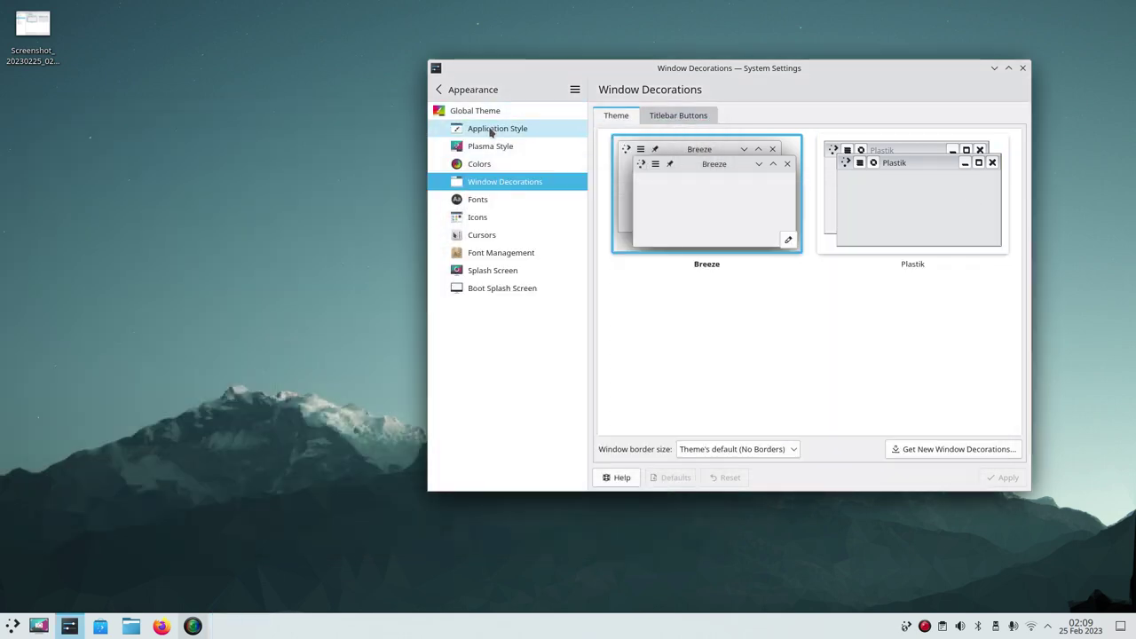
Step: Leave the Appearance pages and open the General Behavior page under Workspace Behavior
click(487, 128)
click(483, 112)
click(471, 90)
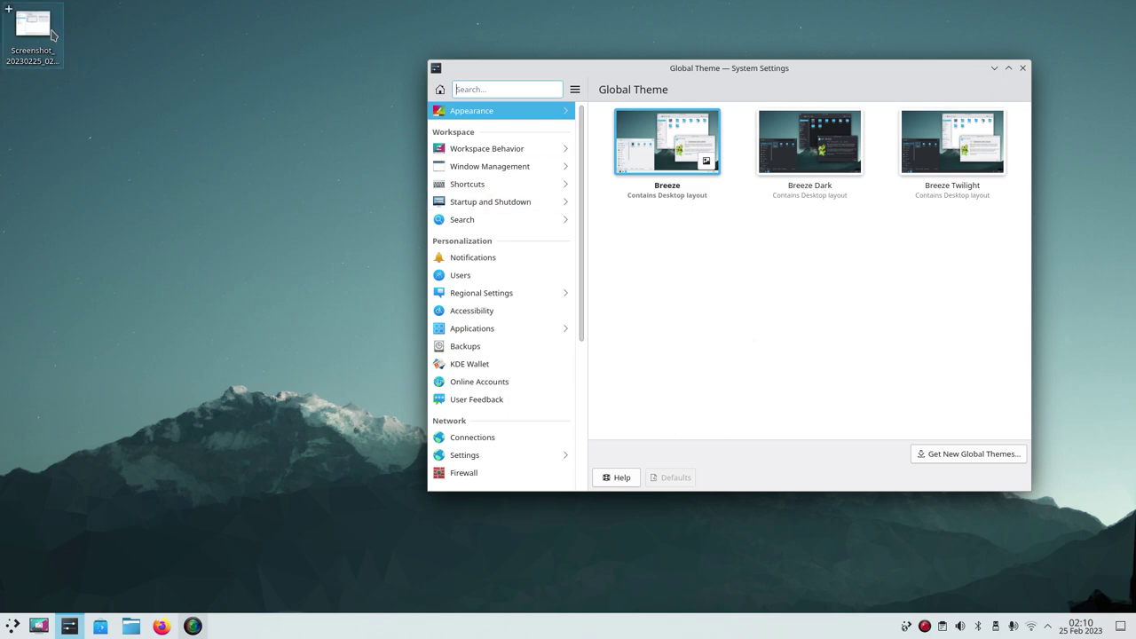
click(500, 149)
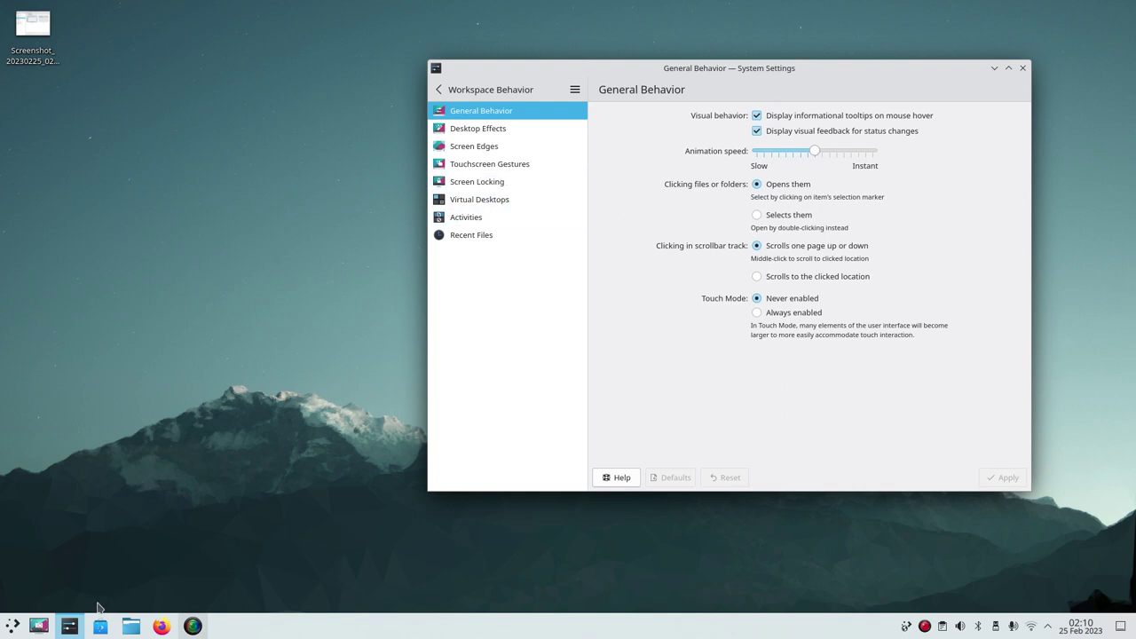
Step: Capture the General Behavior window with Spectacle, save the screenshot to the Desktop, and close Spectacle
click(38, 626)
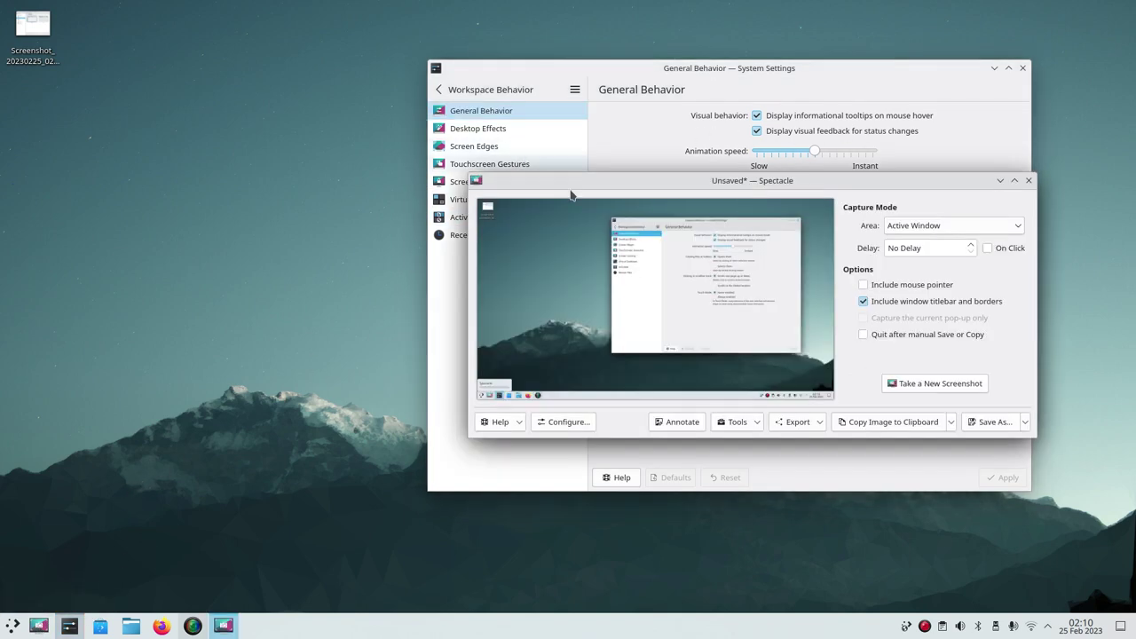
click(900, 384)
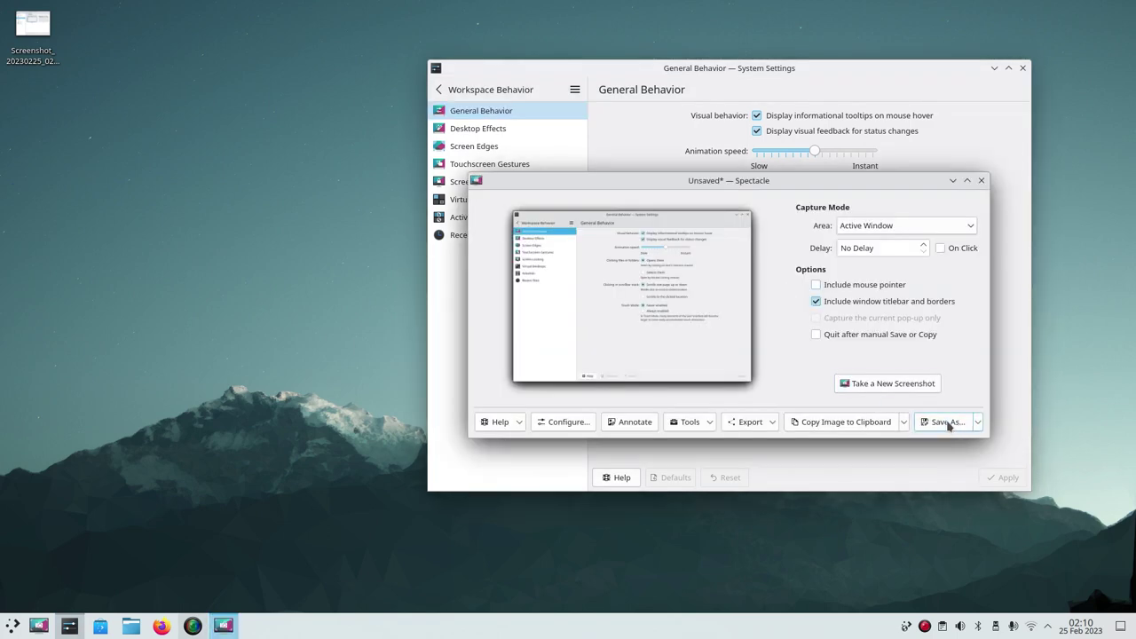
click(946, 423)
click(769, 444)
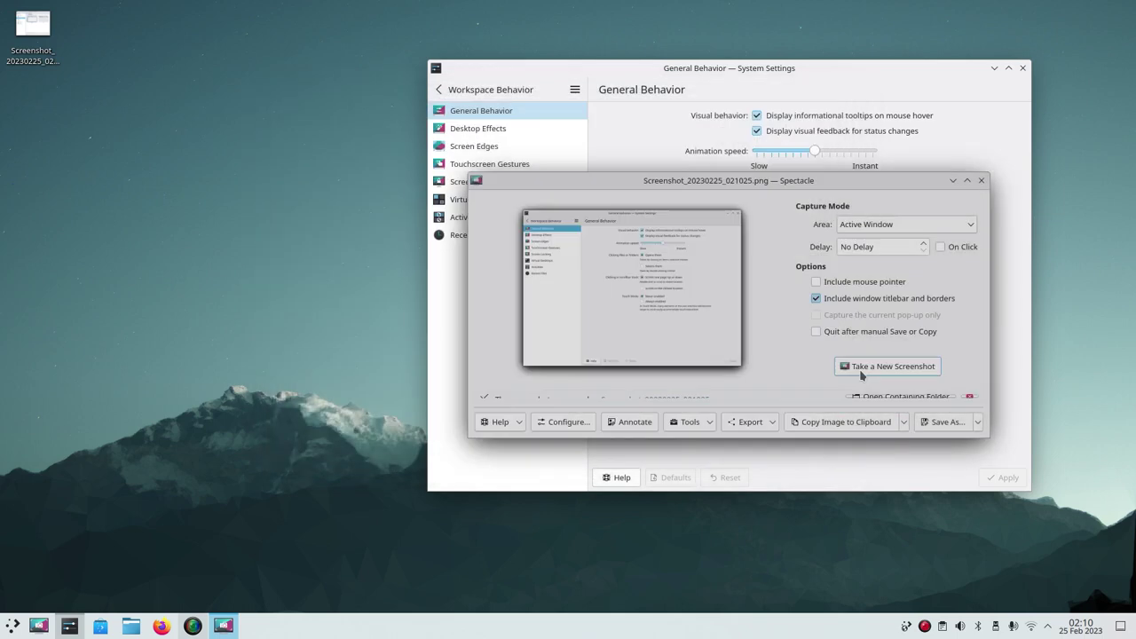
click(981, 180)
Step: Look through the Desktop Effects, Screen Edges and Touchscreen Gestures pages, and glance at Window Management's Window Behavior page
click(484, 131)
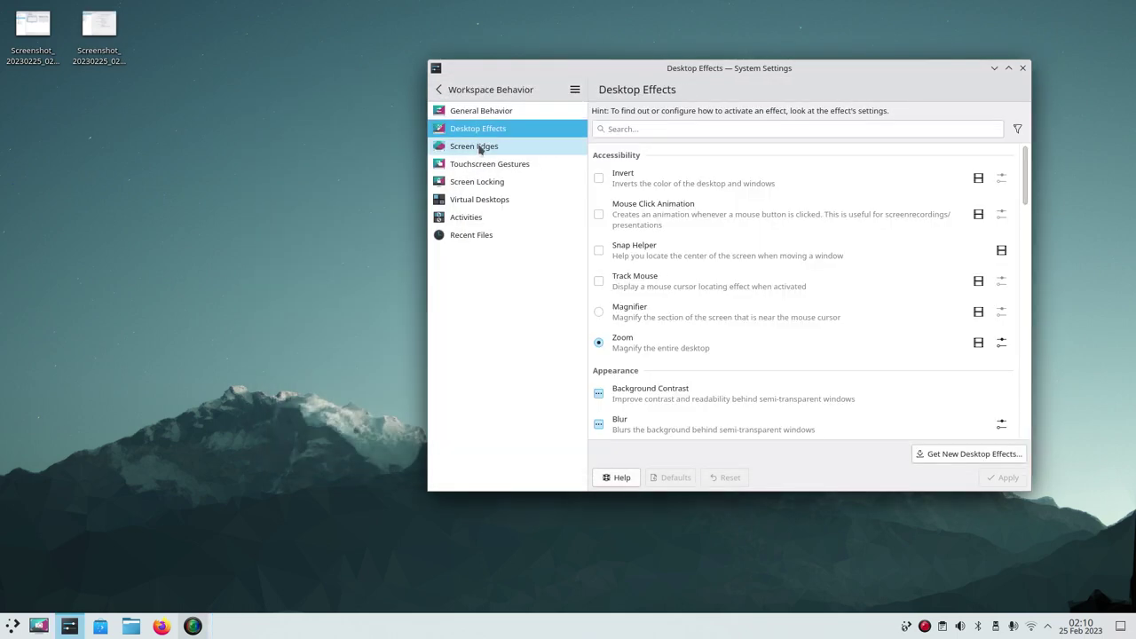
click(479, 150)
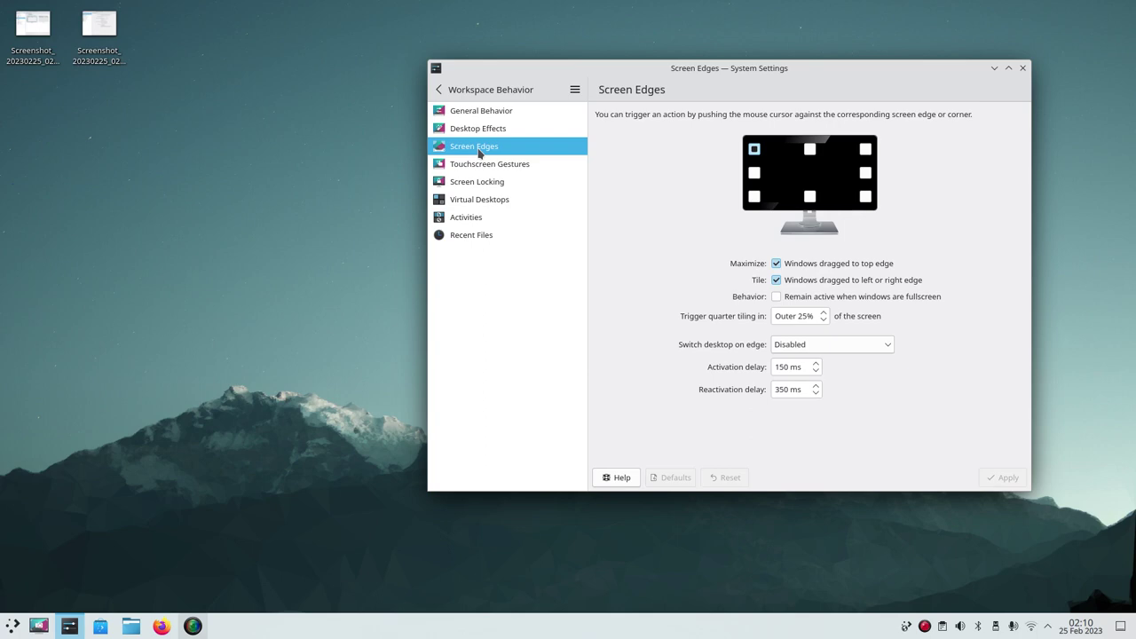
click(484, 167)
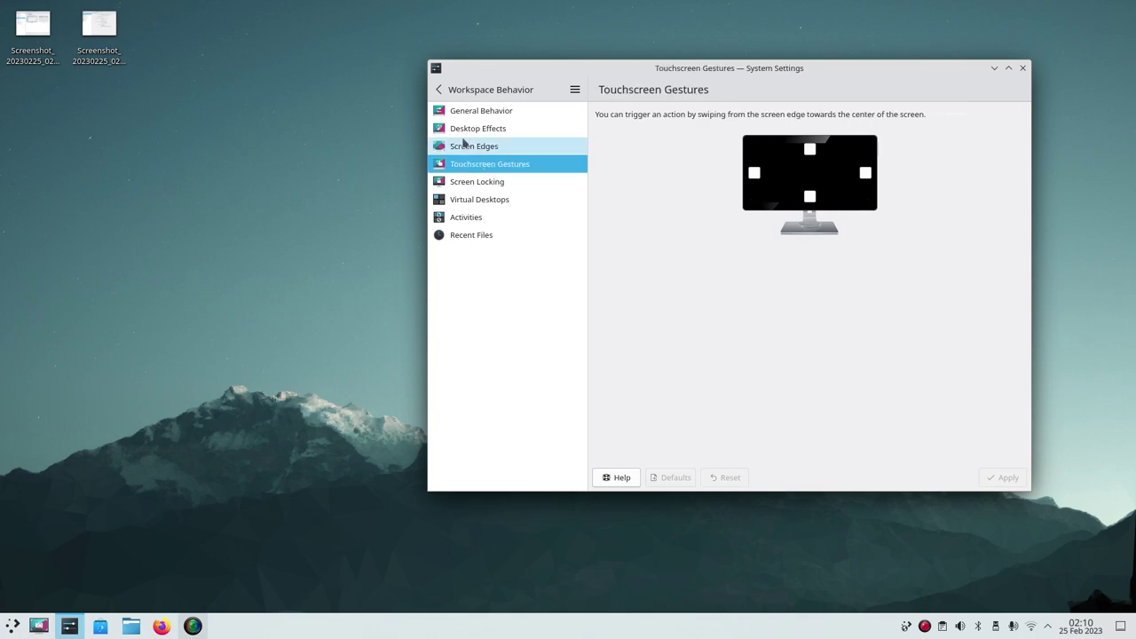
click(443, 93)
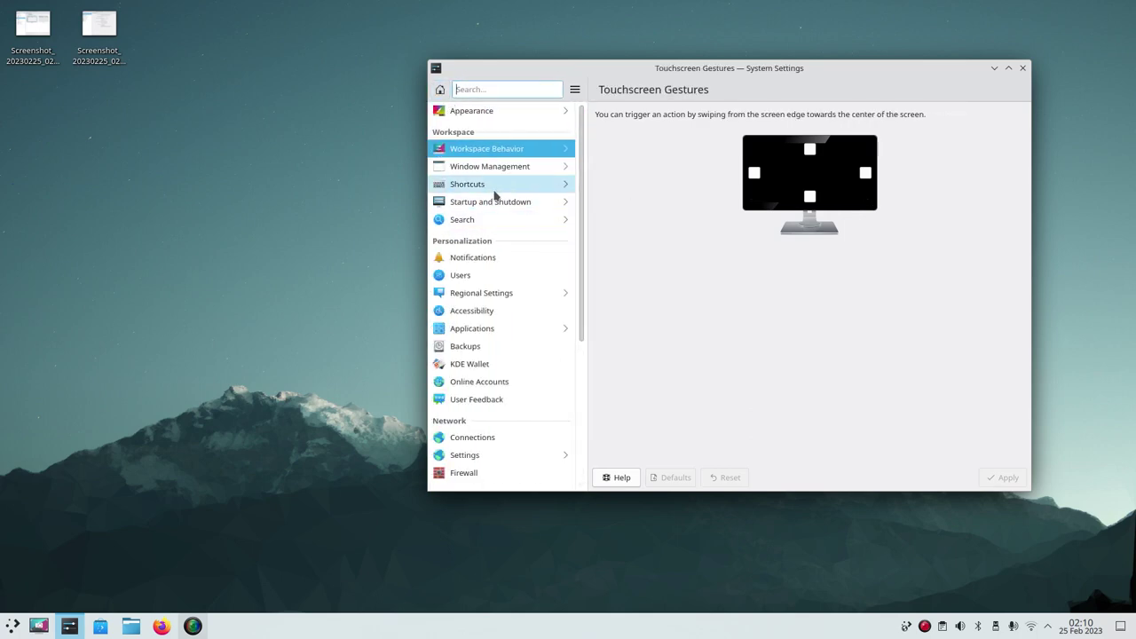
click(491, 168)
click(438, 92)
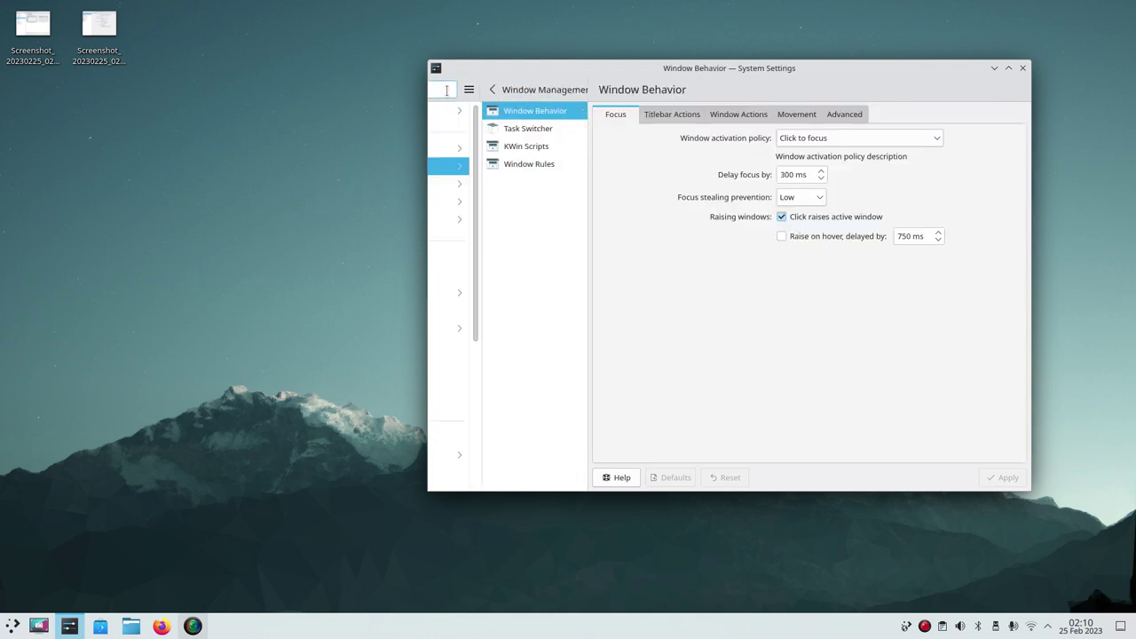
Step: Return to Appearance and view the Icons, Window Decorations and Colors pages, browsing the available color schemes
click(472, 111)
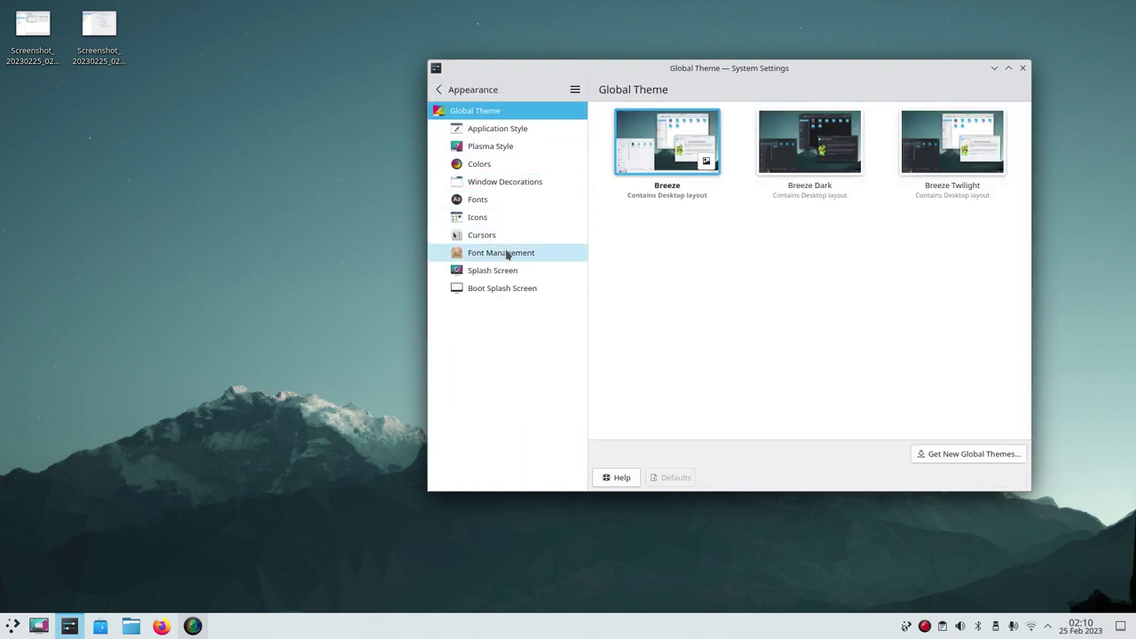
click(479, 218)
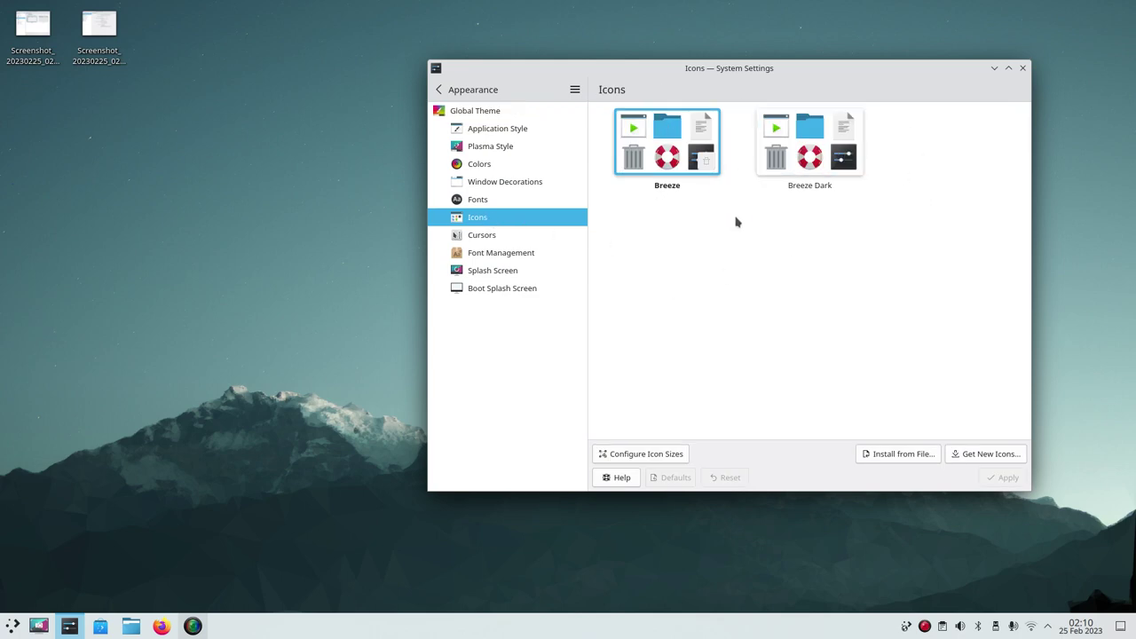
click(512, 186)
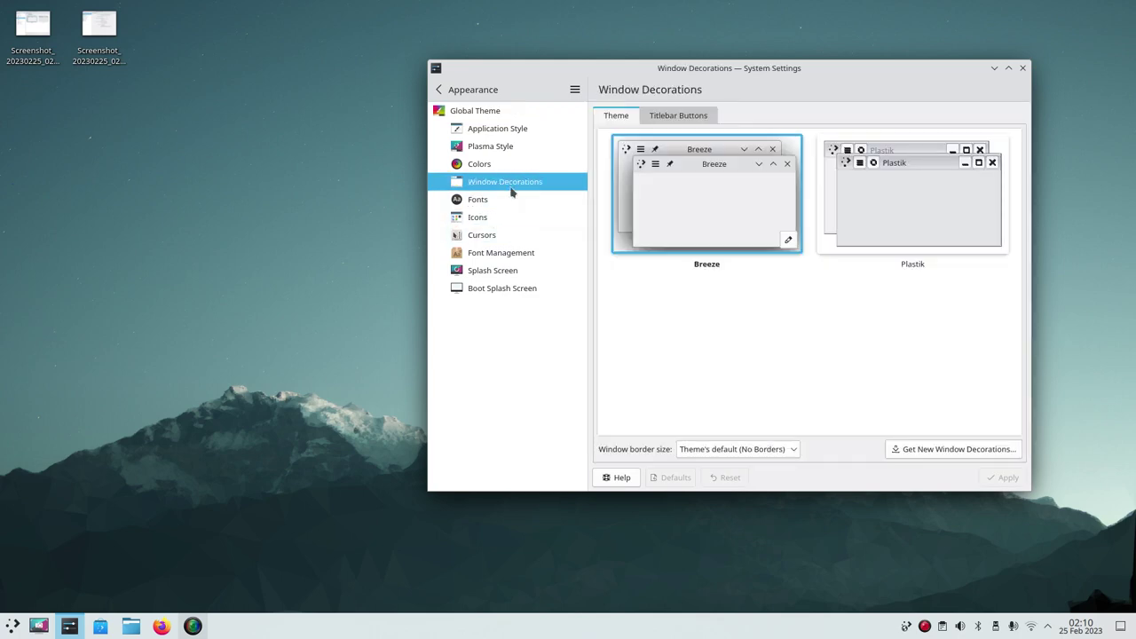
click(489, 166)
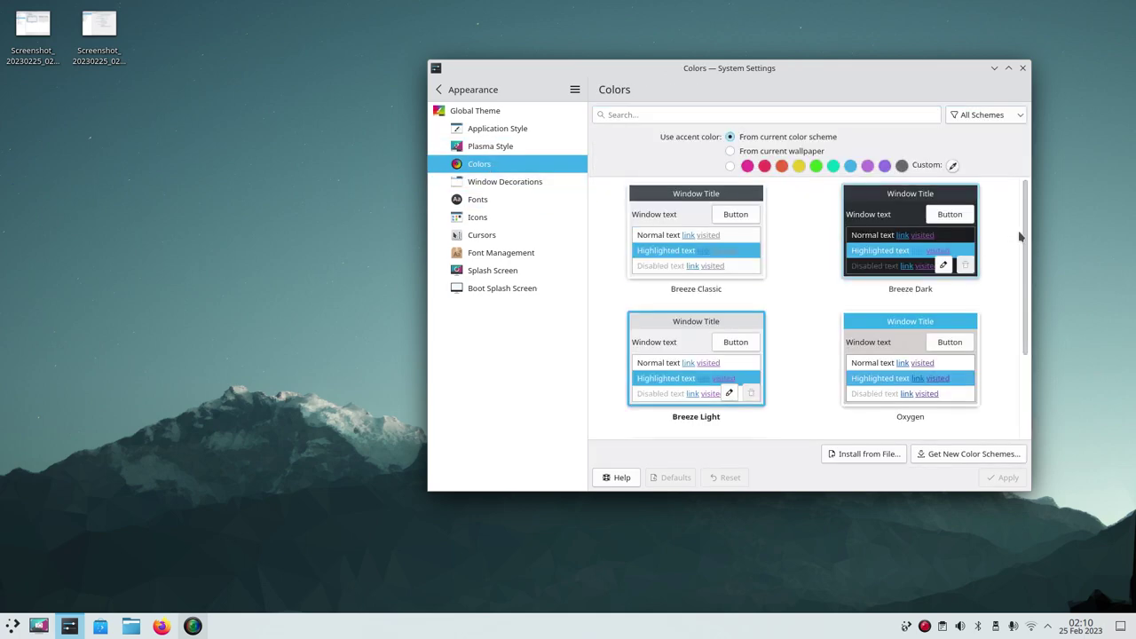
drag(1023, 238, 1035, 328)
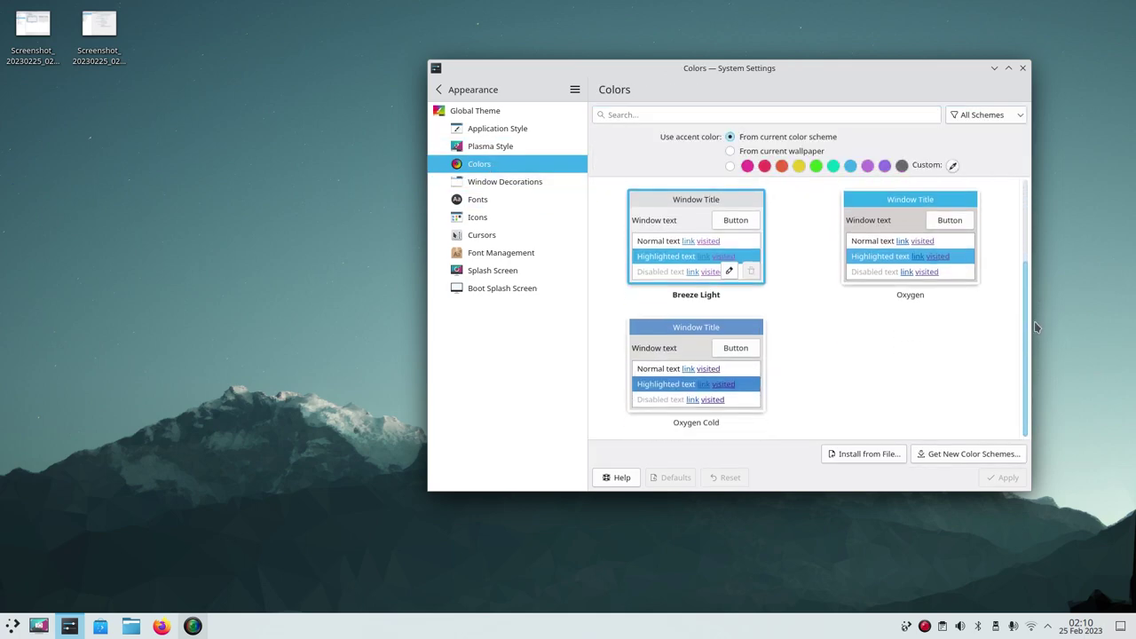
scroll(781, 275, up, 2)
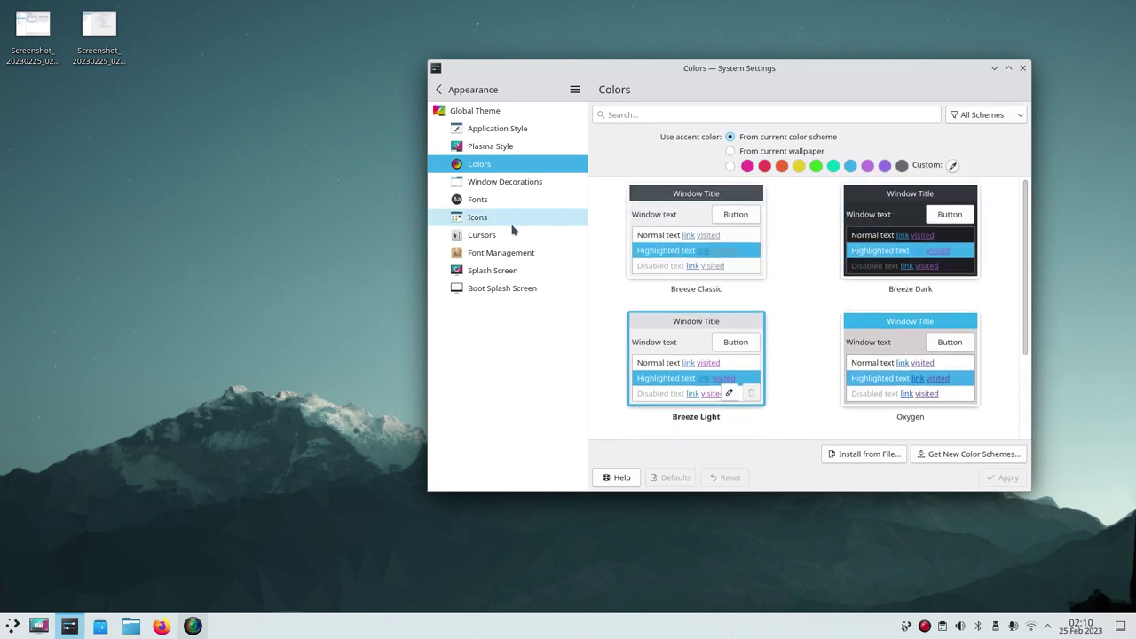
Step: Open Accessibility and look through its Modifier Keys, Keyboard Filters, Screen Reader and Mouse Navigation settings
click(442, 90)
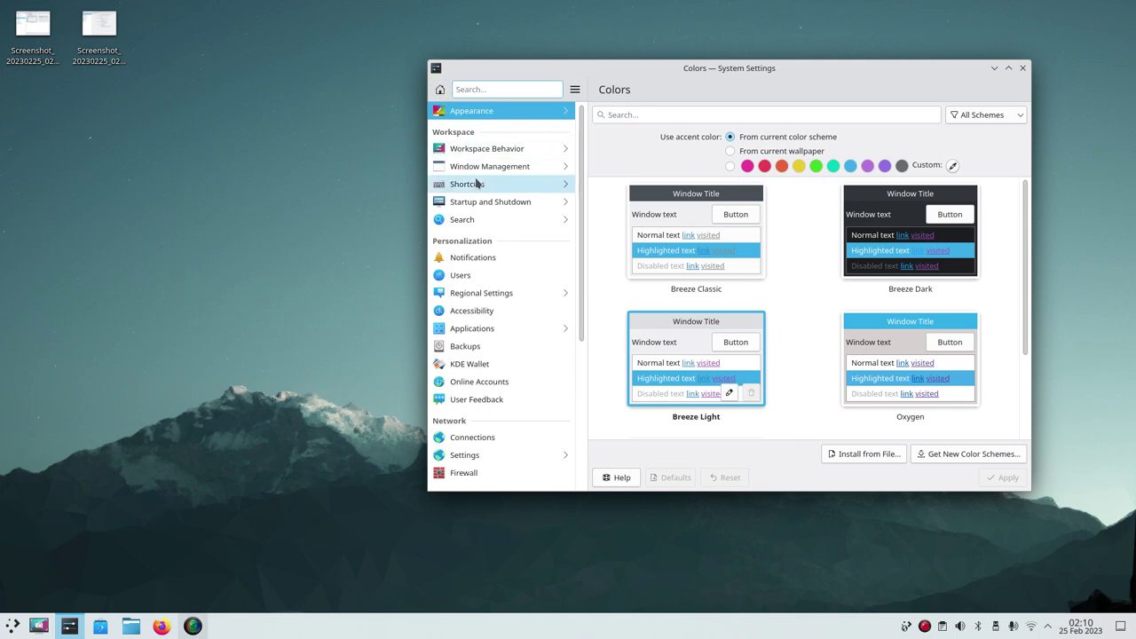
click(502, 315)
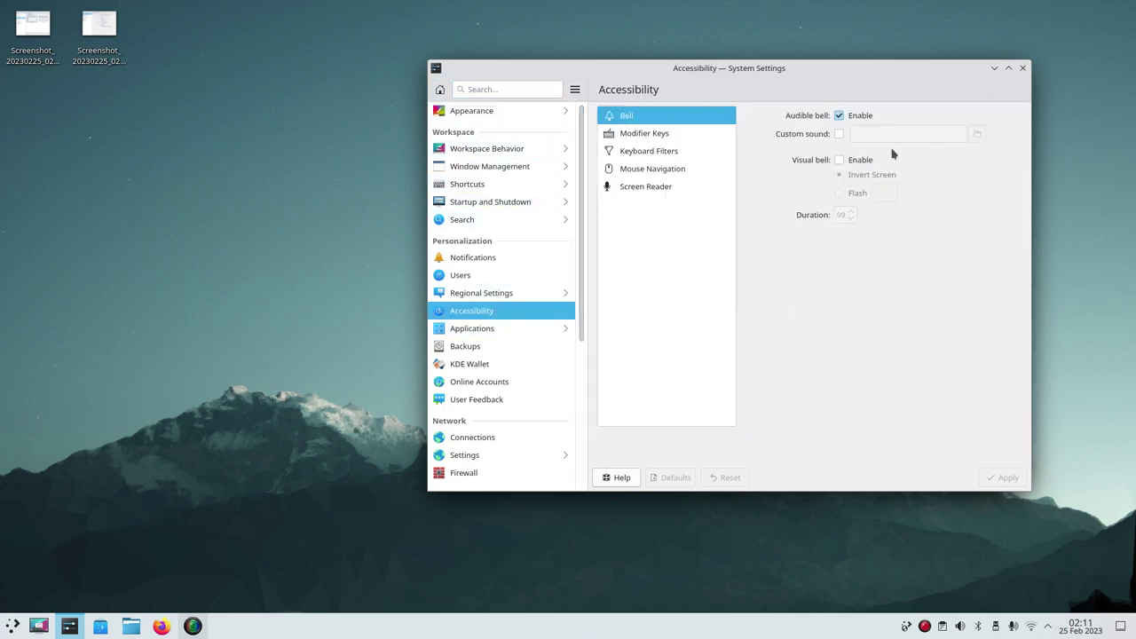
click(667, 136)
click(667, 153)
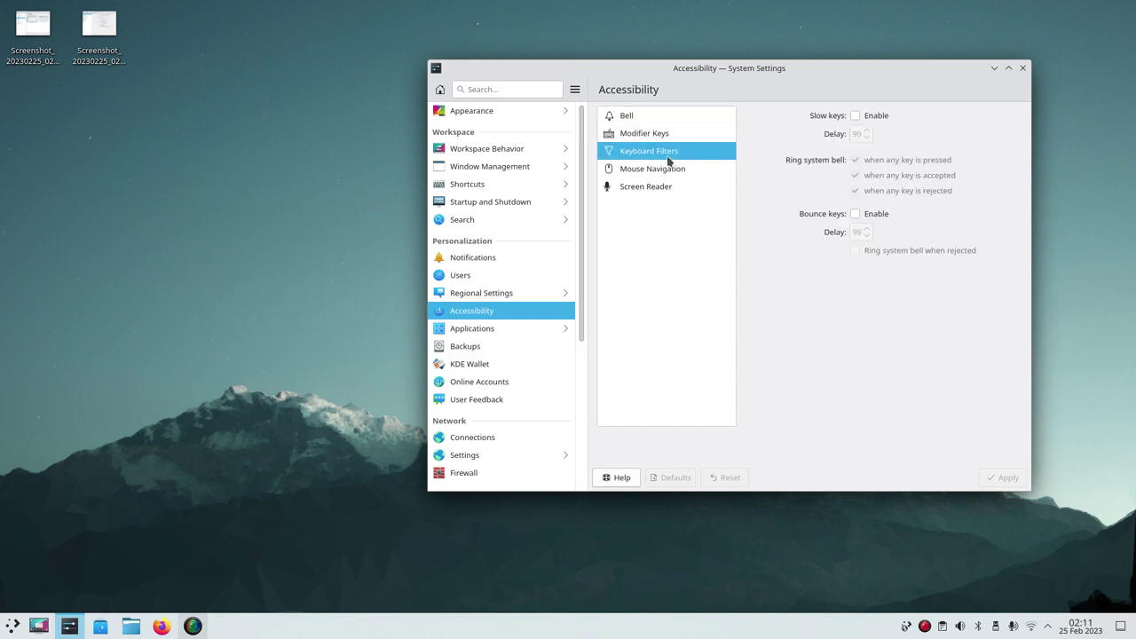
click(668, 171)
click(669, 187)
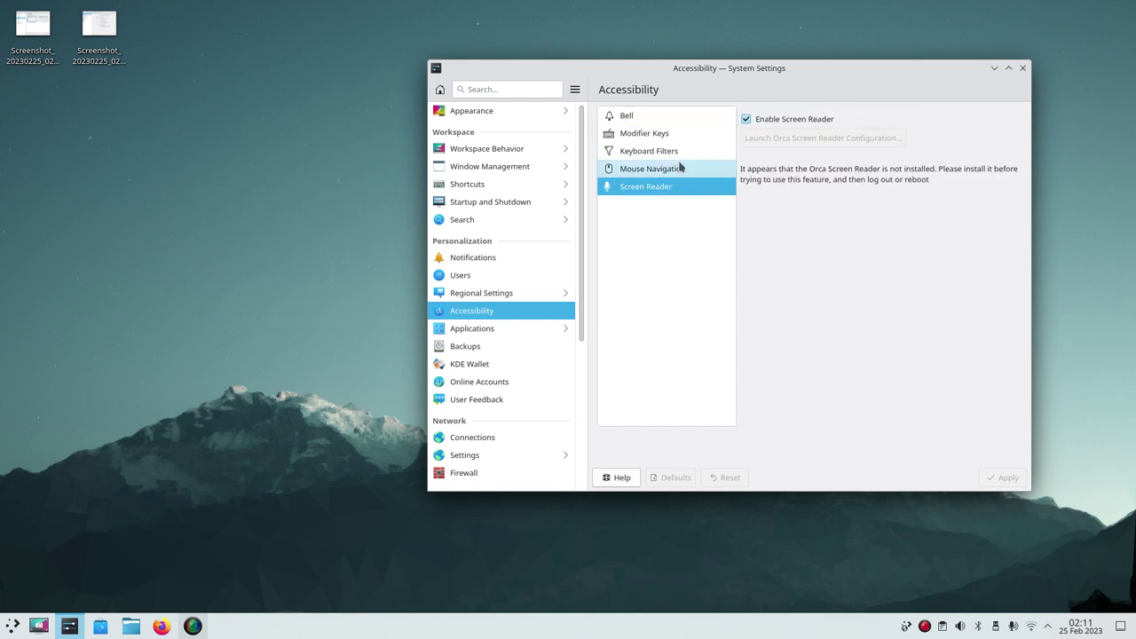
click(679, 171)
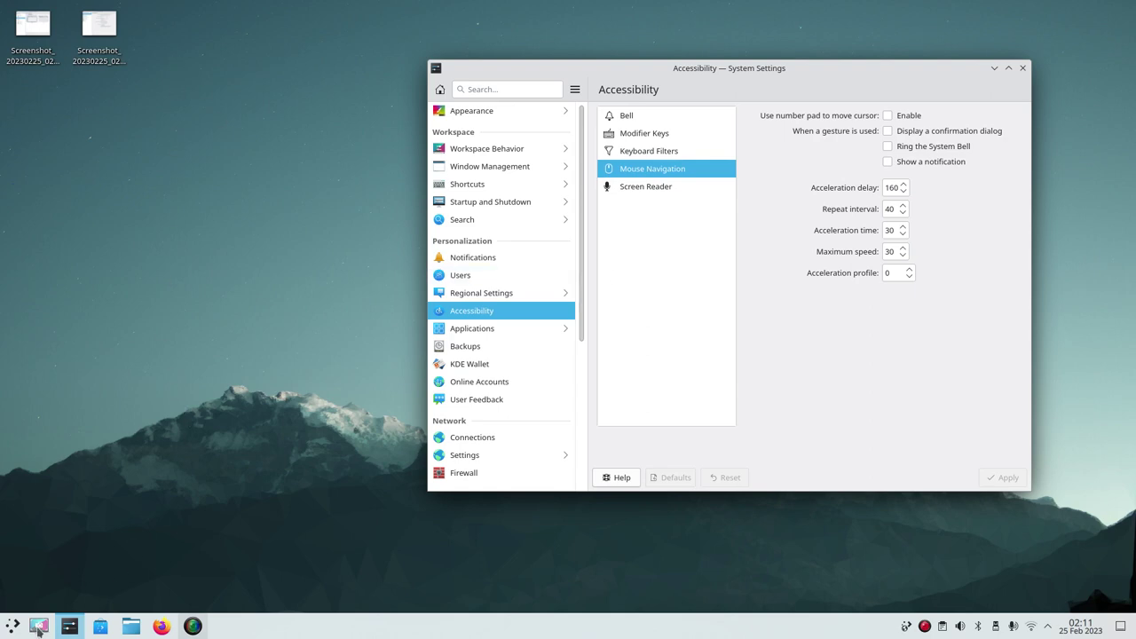
Step: Capture the Accessibility window with Spectacle, save the screenshot to the Desktop, and close Spectacle
key(Print)
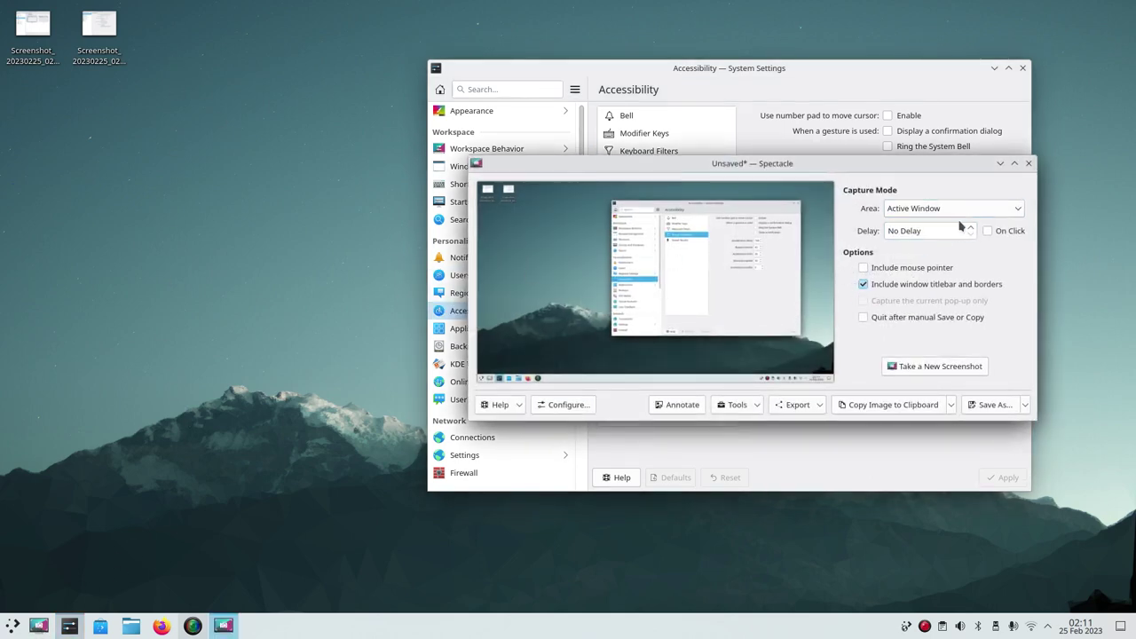
click(960, 373)
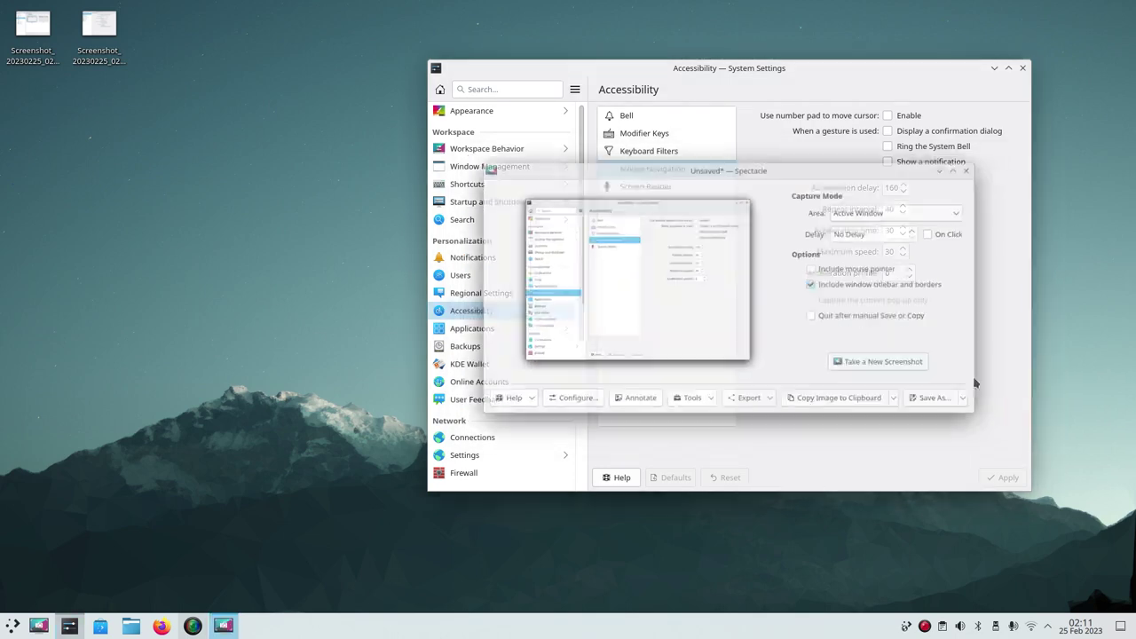
click(948, 405)
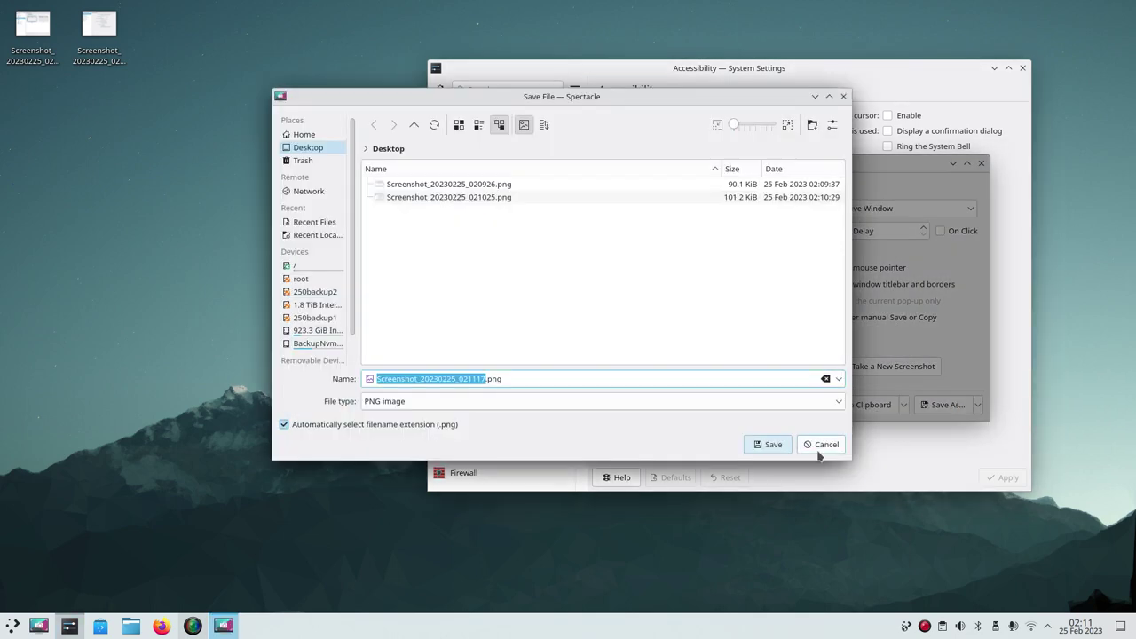
click(767, 445)
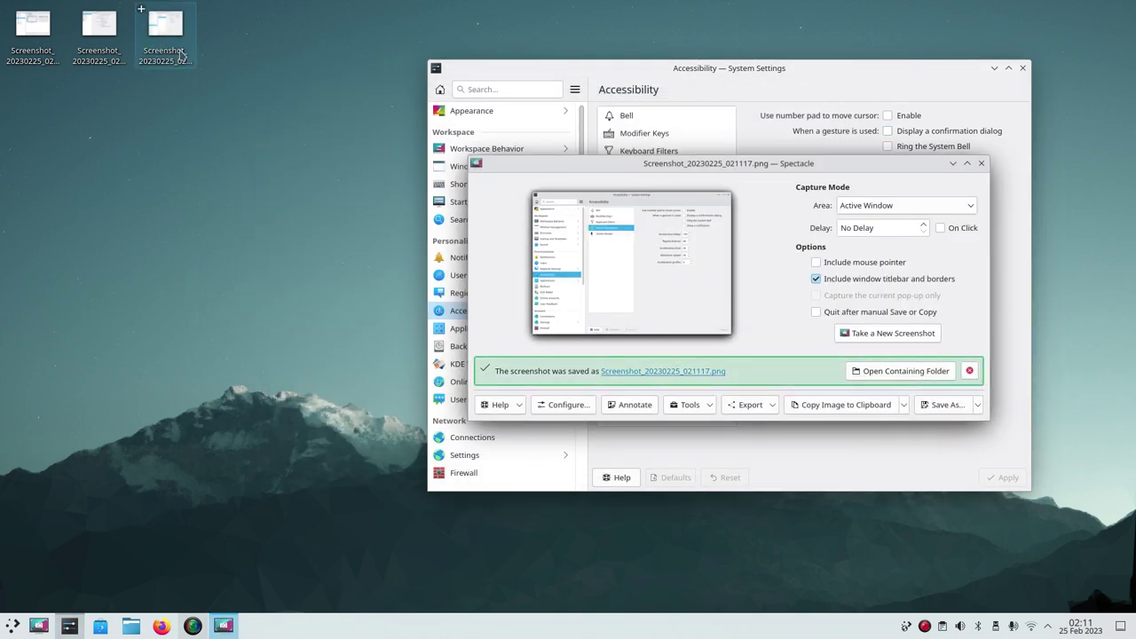
click(981, 163)
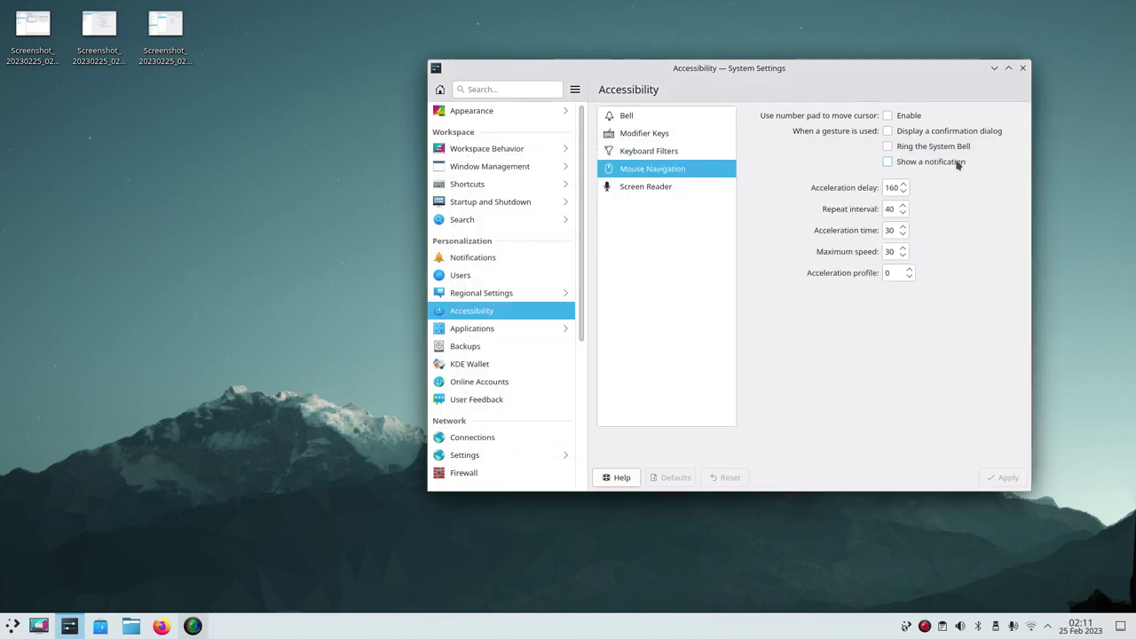
Step: Open the Applications settings and look through the File Associations, Locations and Default Applications pages
click(477, 335)
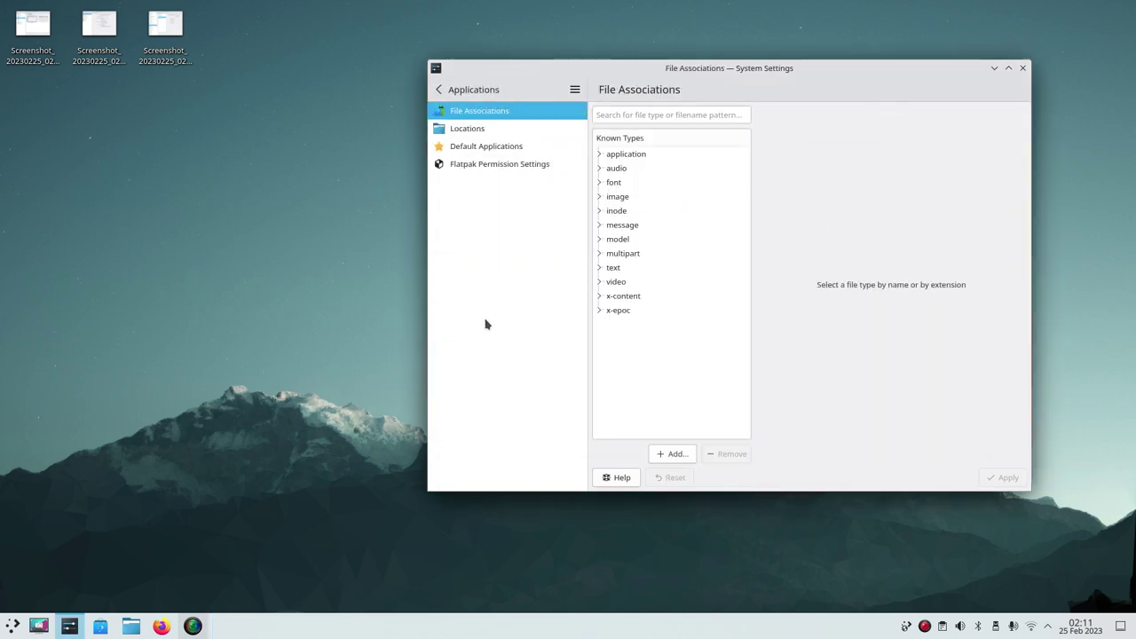
click(462, 130)
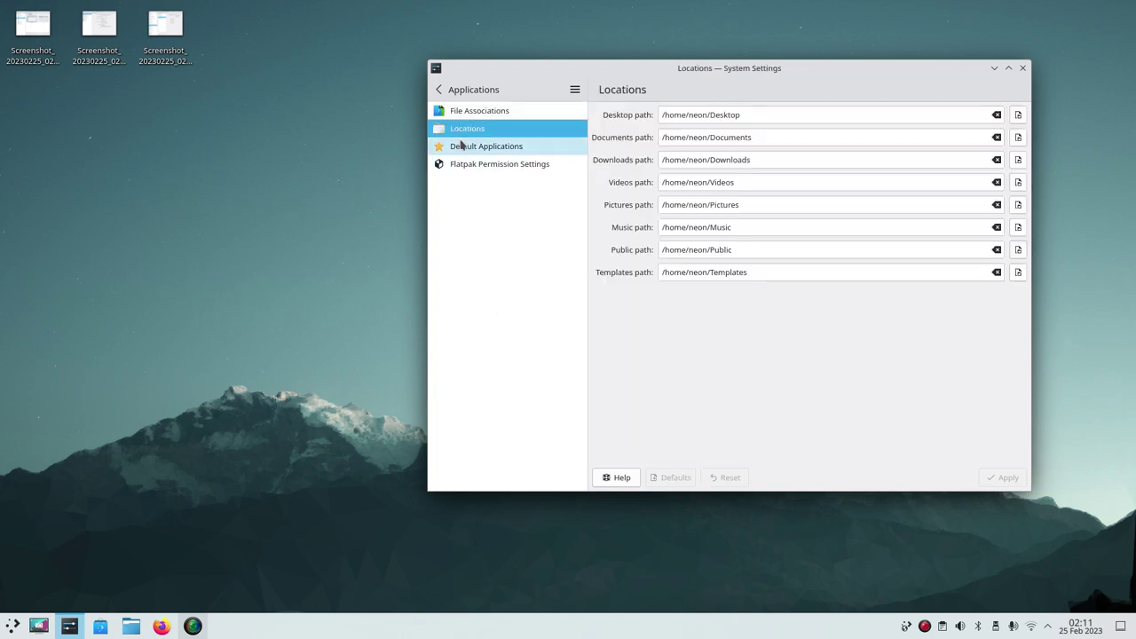
click(461, 146)
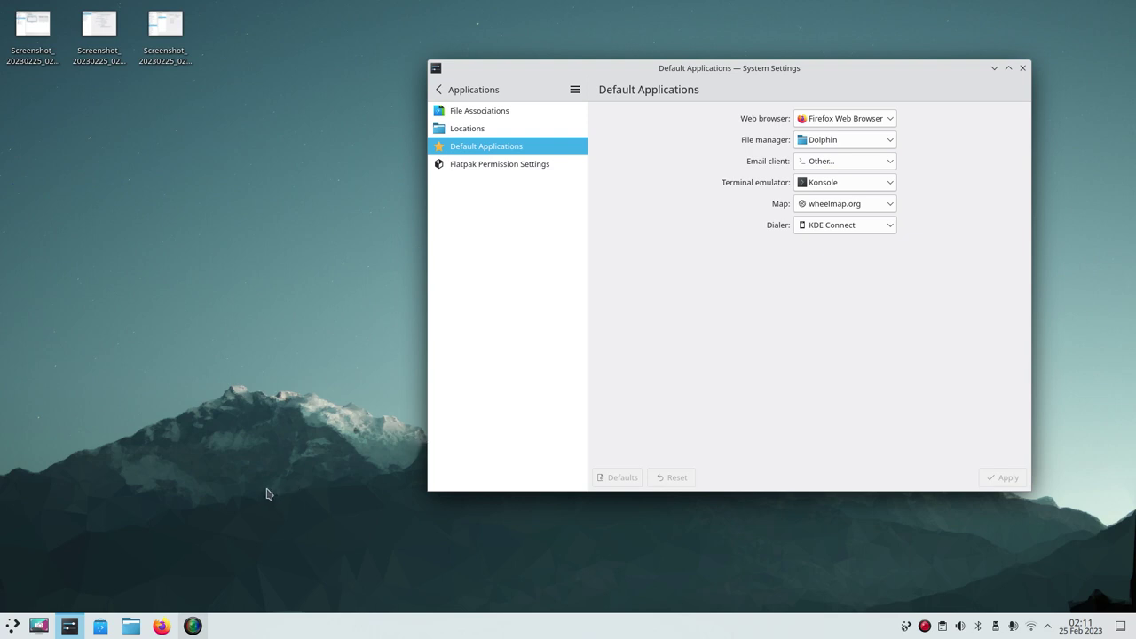
Step: Capture the Default Applications window with Spectacle, save it to the Desktop, and close both Spectacle and System Settings
key(Print)
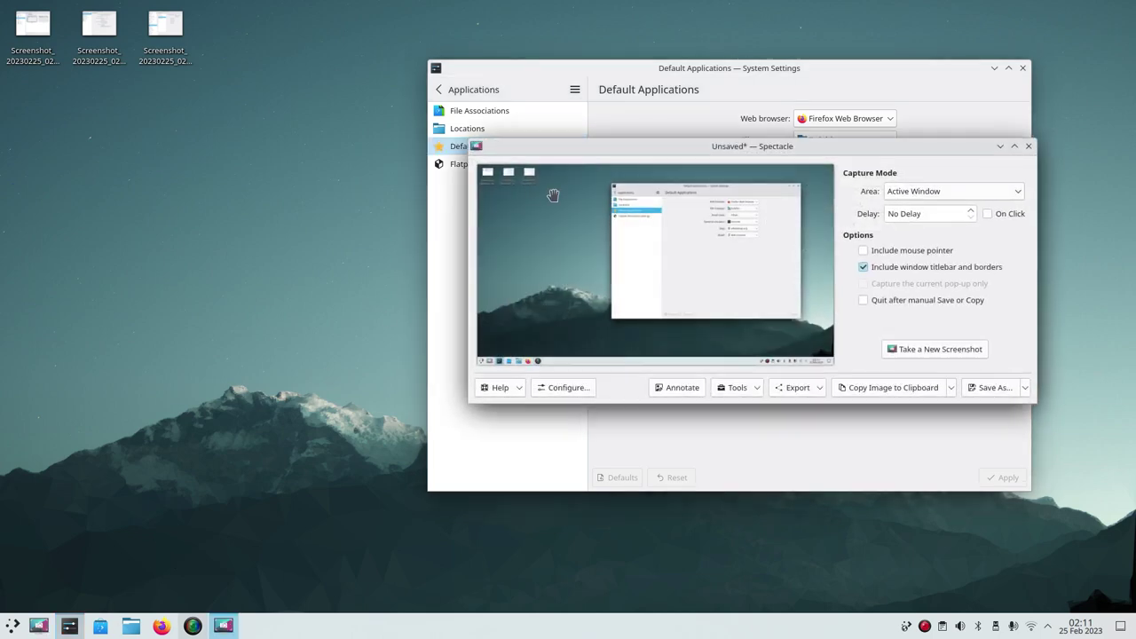
click(919, 350)
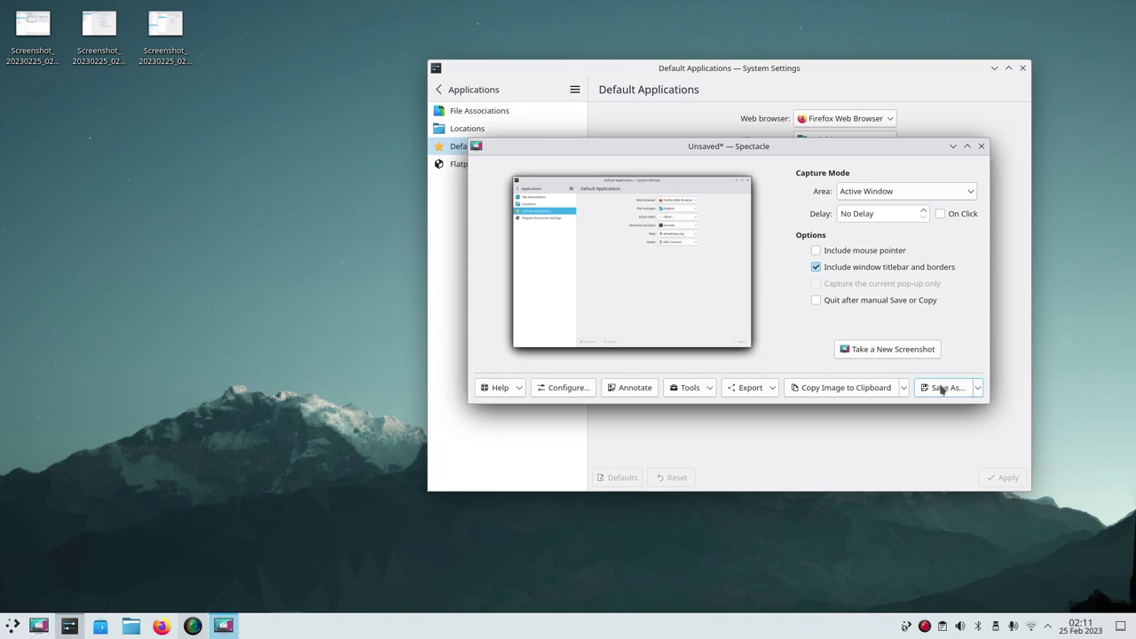
click(942, 388)
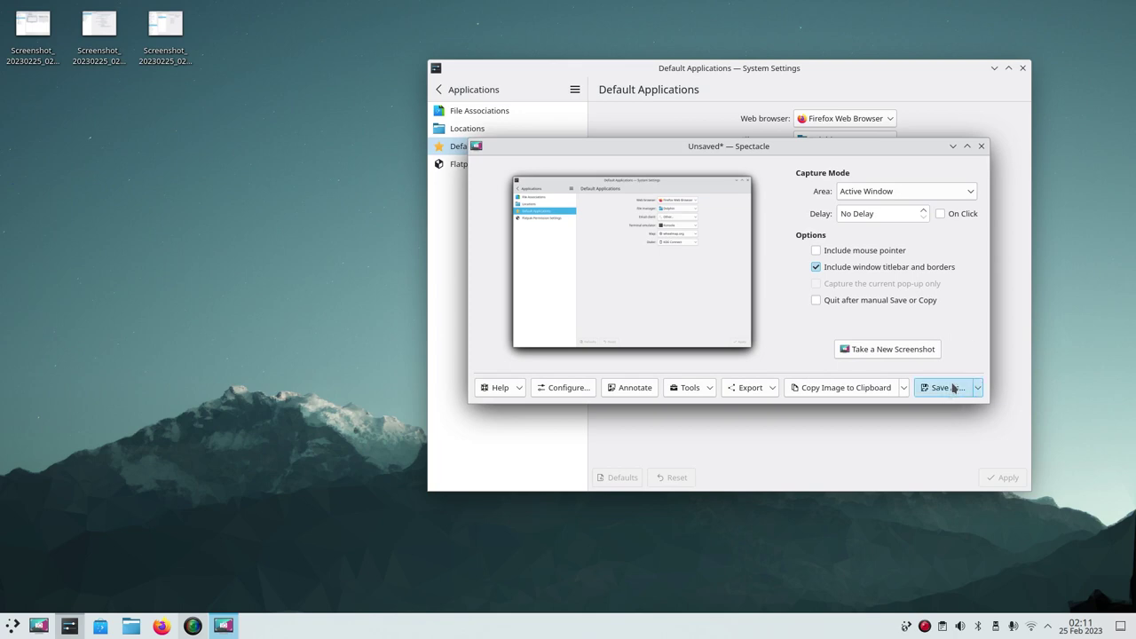
click(790, 446)
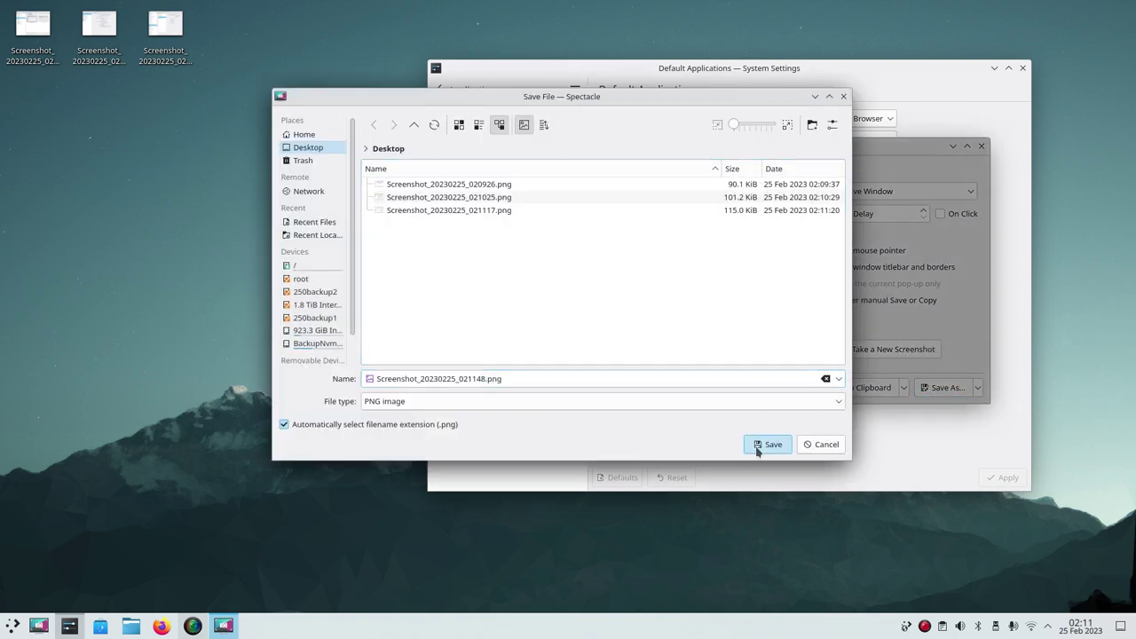
click(982, 146)
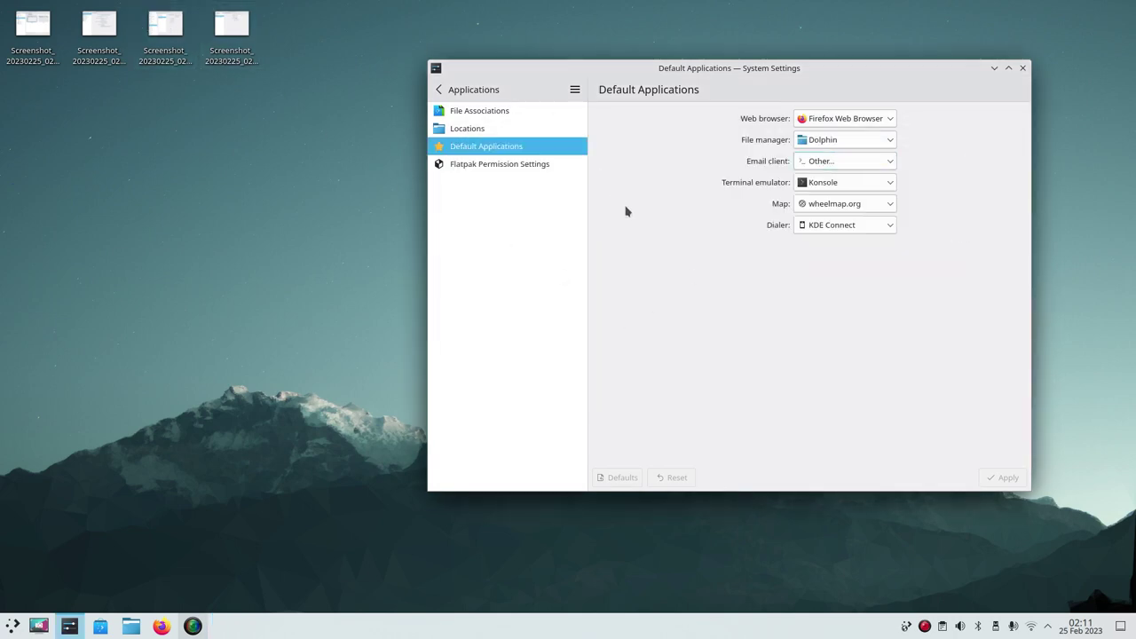
click(1022, 69)
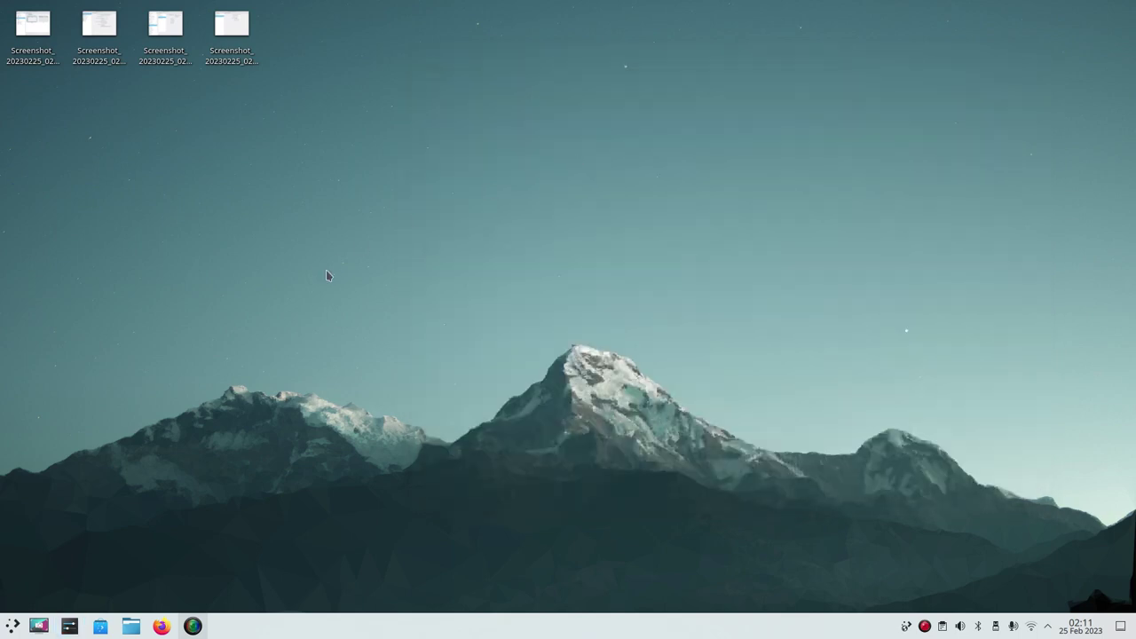
Step: Switch to the Dolphin file manager and go to the Home folder
click(129, 628)
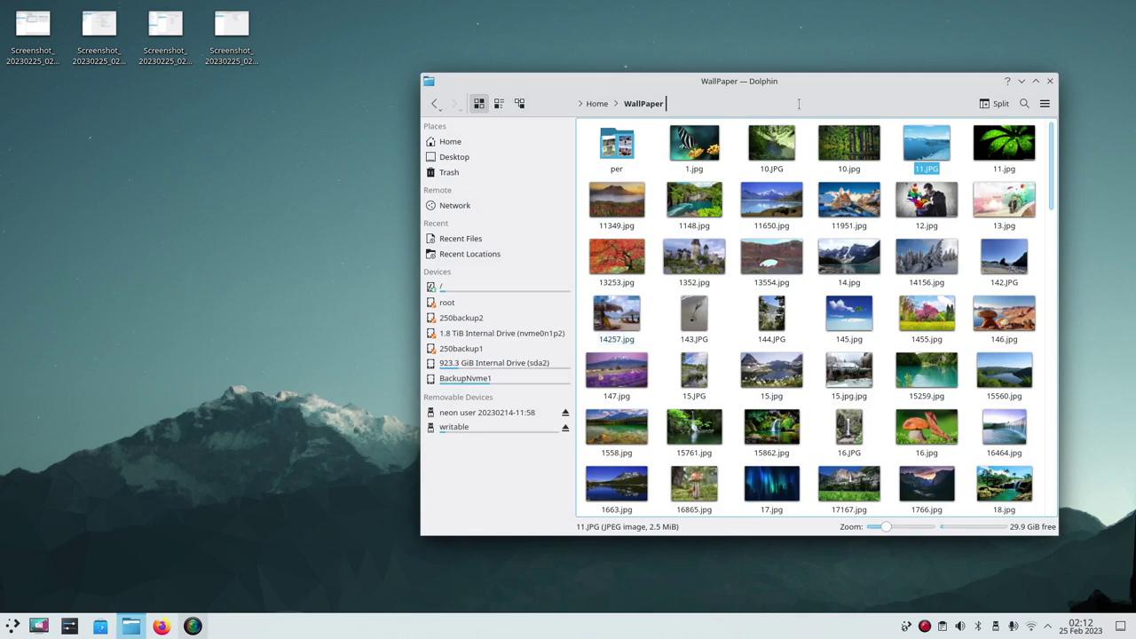
click(493, 136)
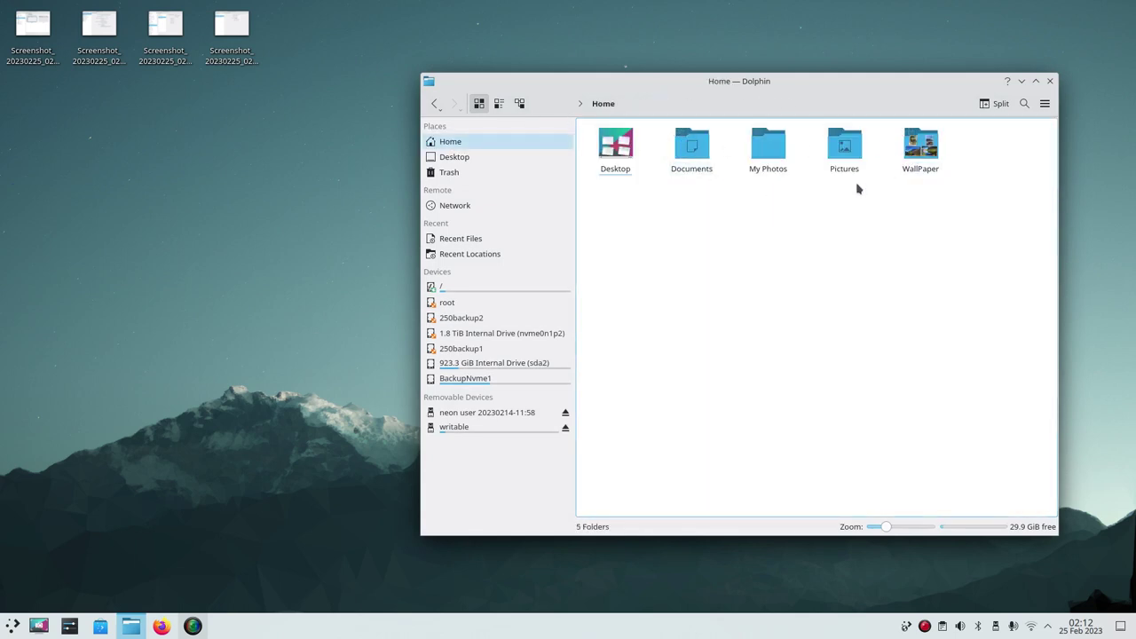
right_click(707, 238)
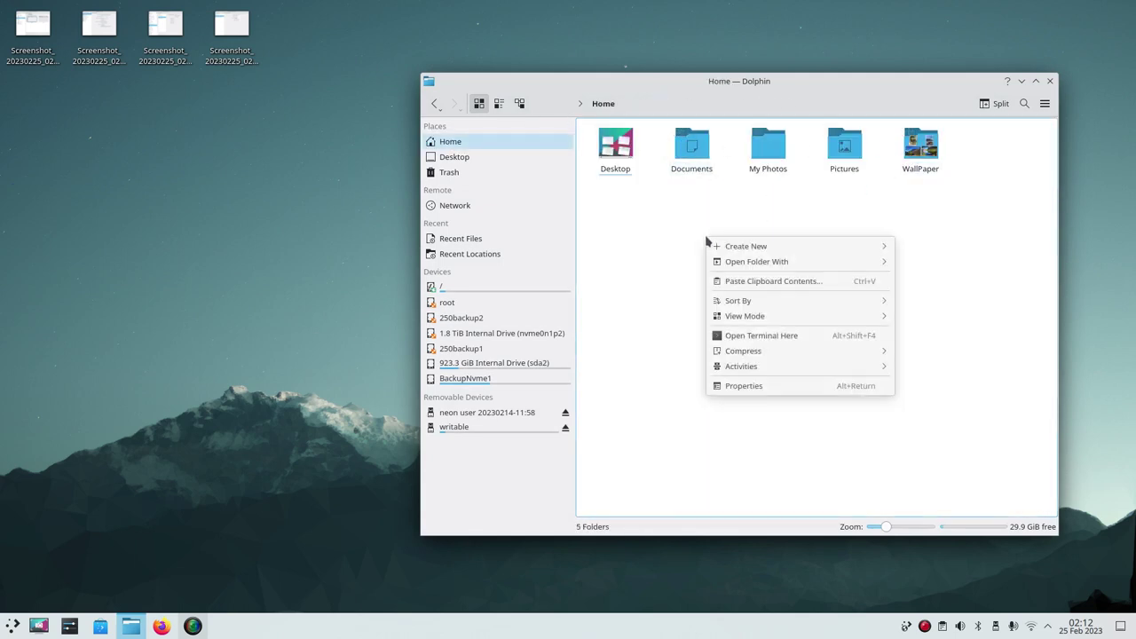
click(940, 186)
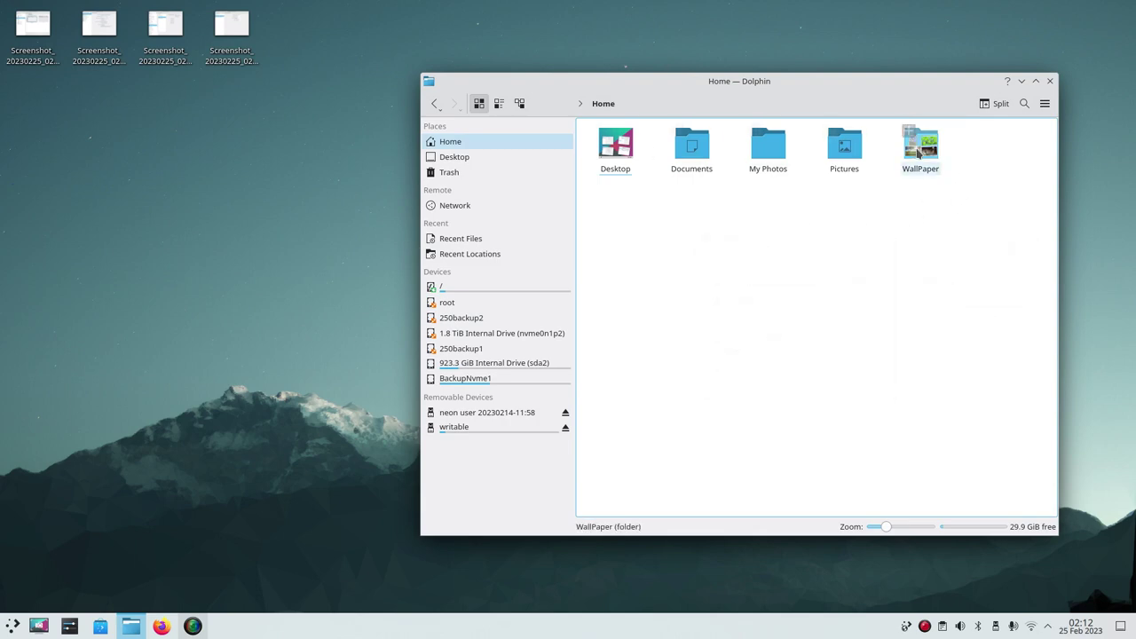
Step: Create a new folder named screenshots inside Documents
click(692, 149)
right_click(675, 182)
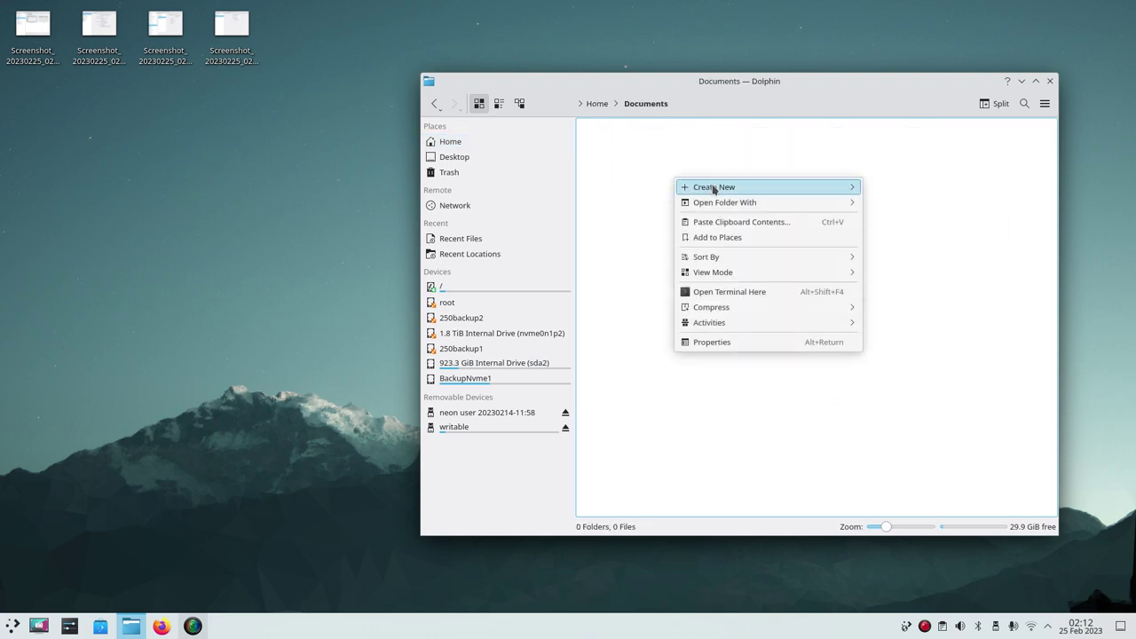
mouse_move(701, 188)
click(891, 187)
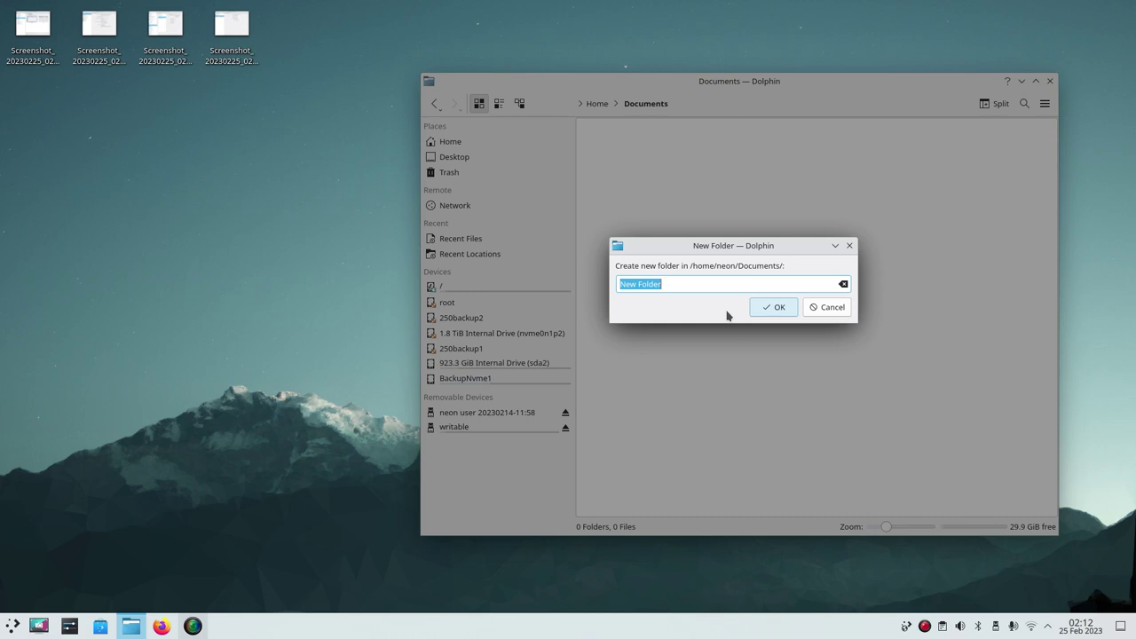
text(screenshots)
key(Return)
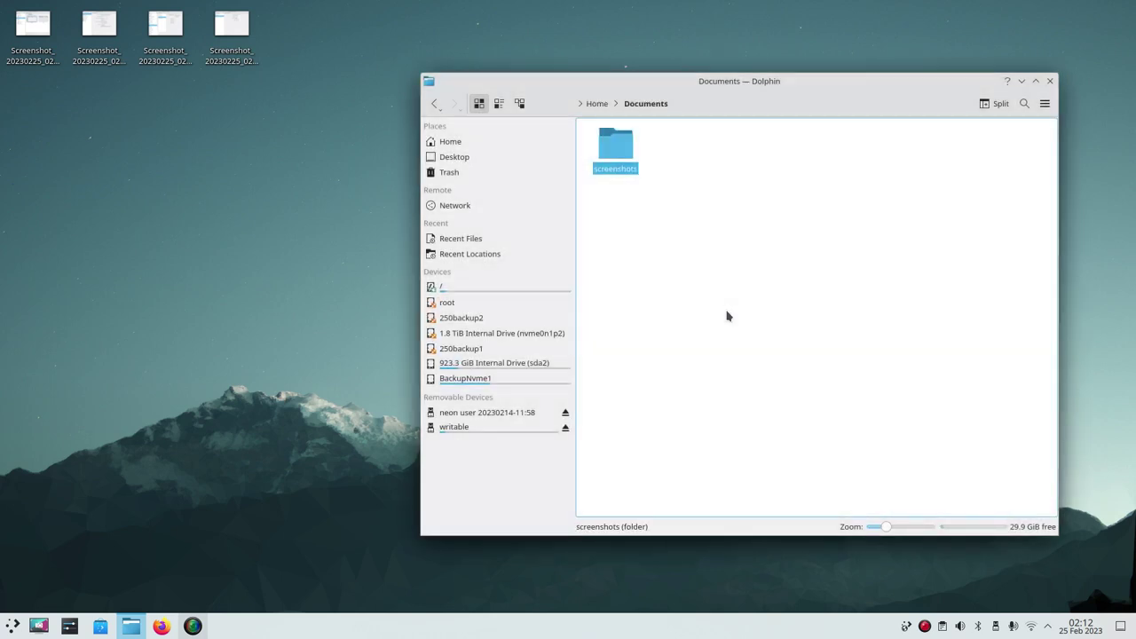
Step: Open the screenshots folder and move the most recent screenshot from the Desktop into it
double_click(608, 156)
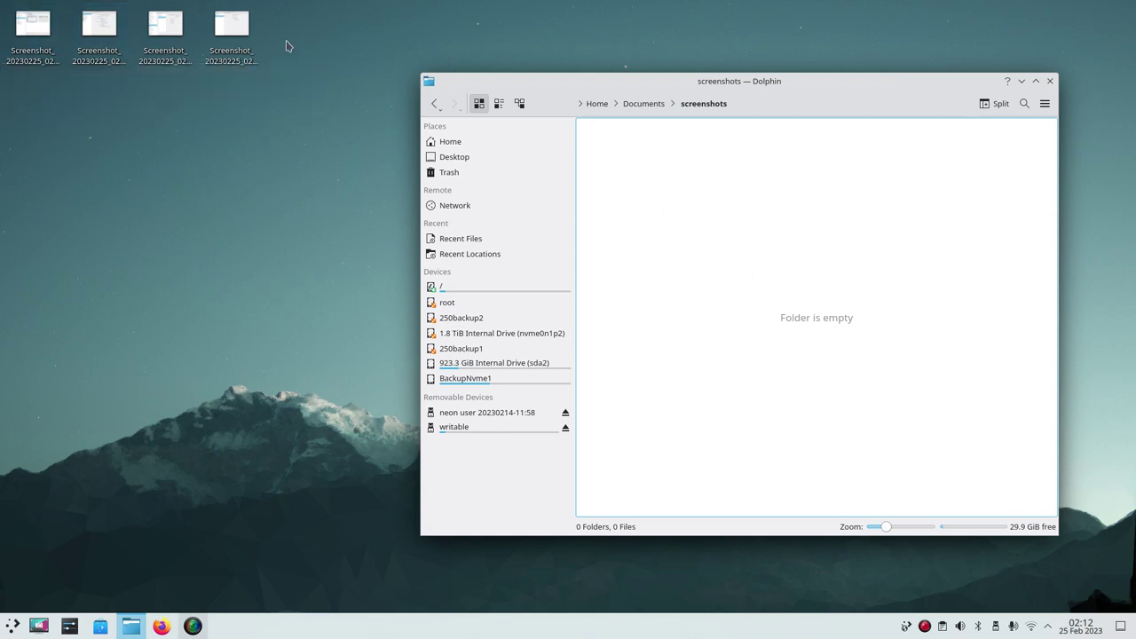
right_click(251, 32)
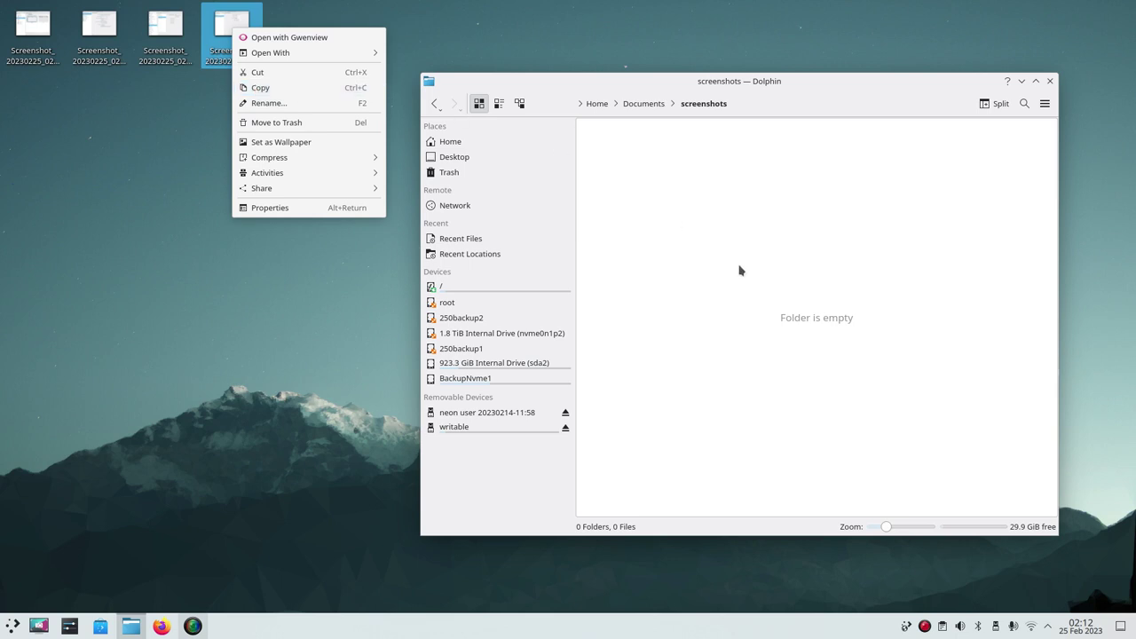
click(371, 331)
drag(232, 36, 744, 220)
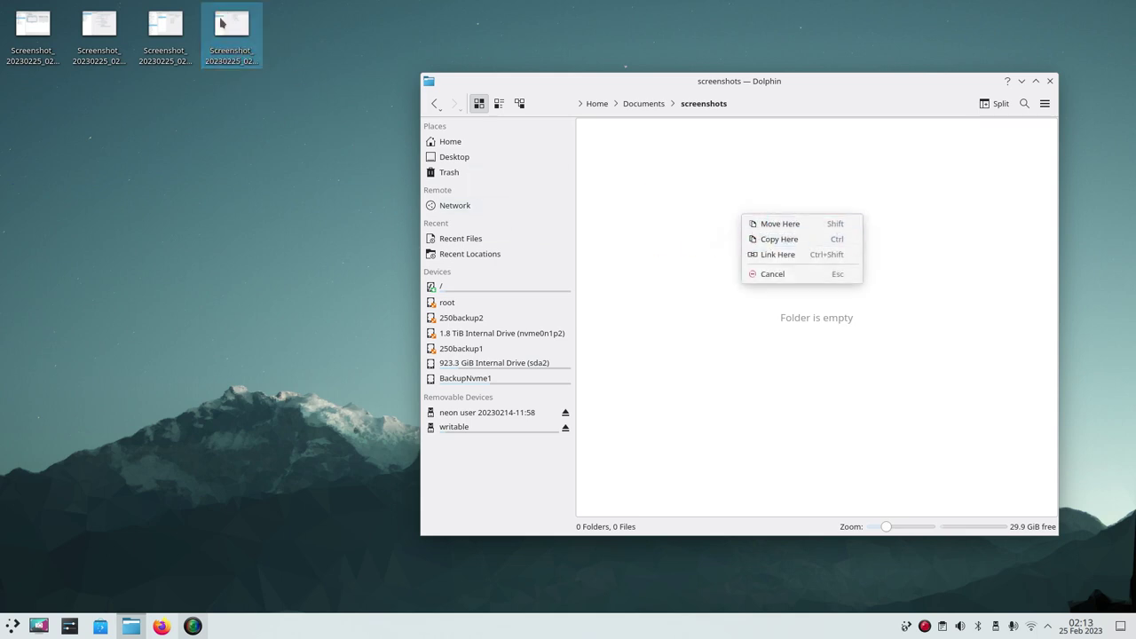
click(790, 227)
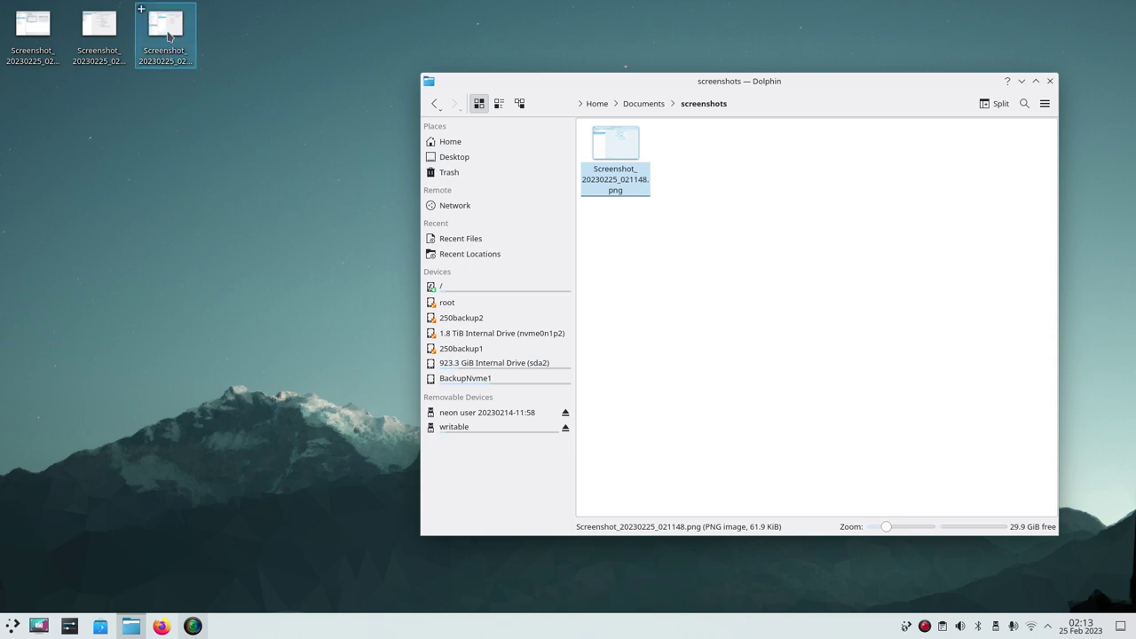
Step: Select the three remaining screenshots on the Desktop and move them into the screenshots folder
mouse_move(168, 35)
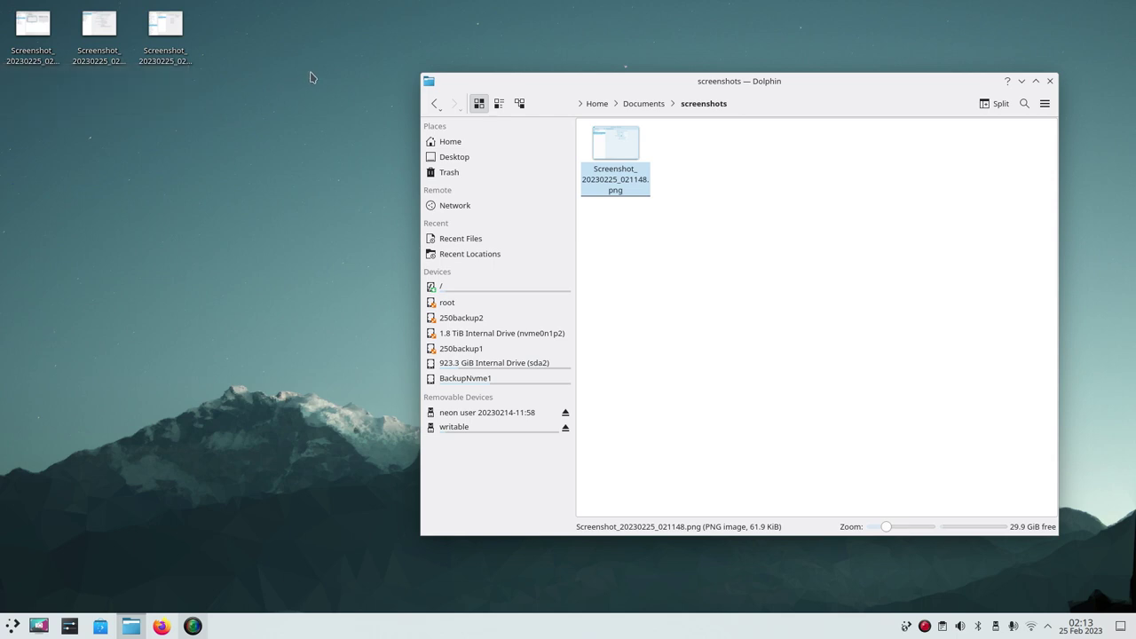
drag(280, 24, 13, 93)
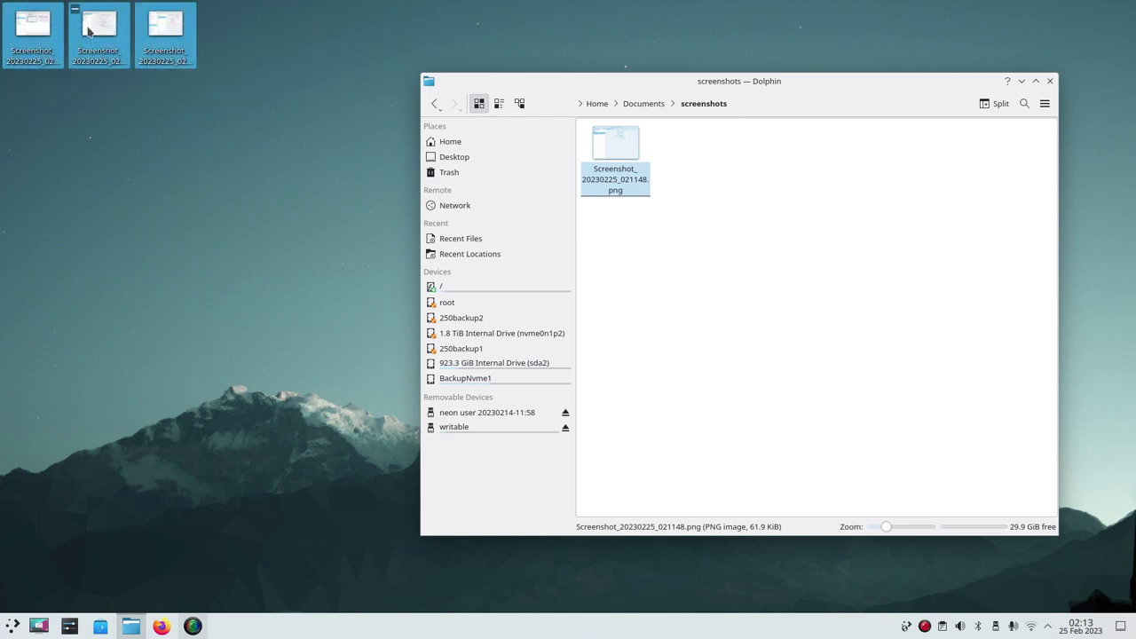
drag(89, 39, 817, 227)
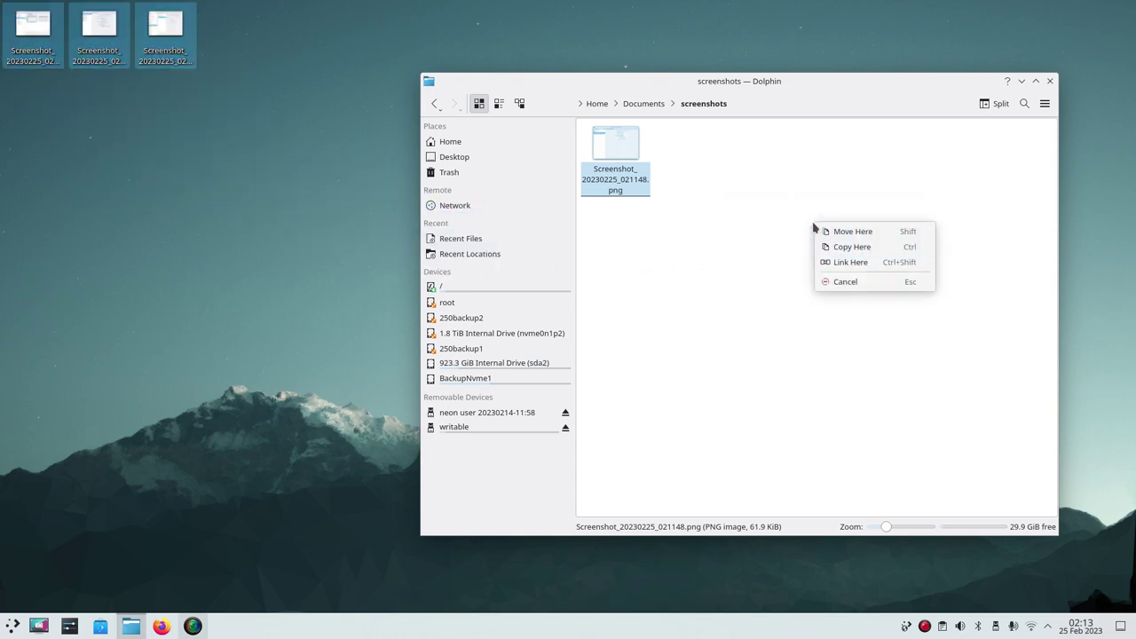
click(845, 234)
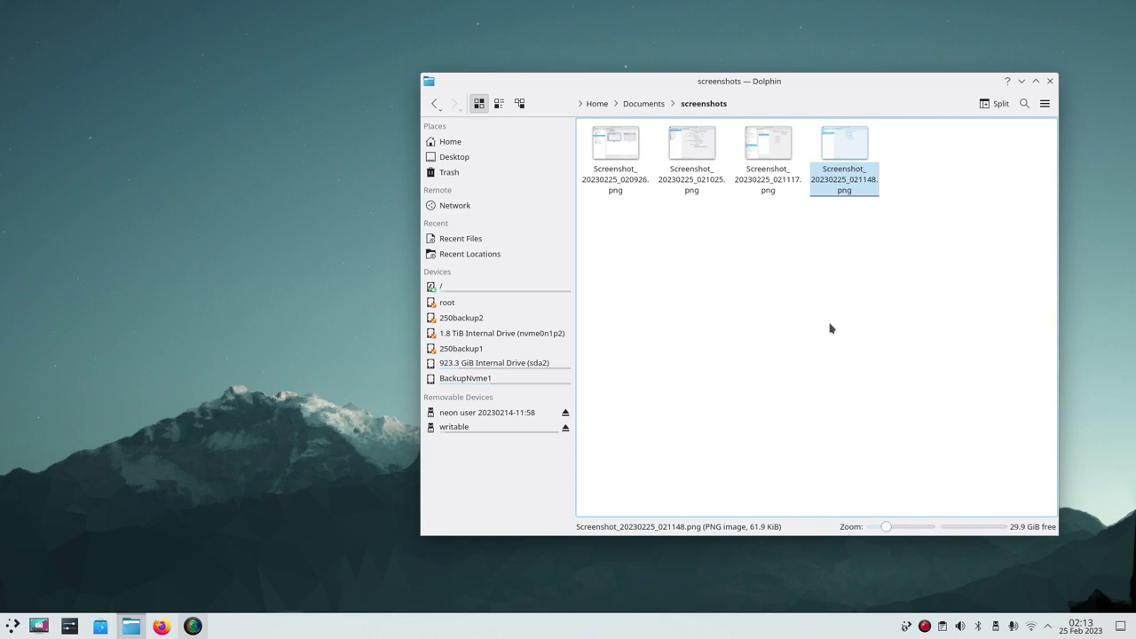
Step: Enlarge the thumbnails in the screenshots folder, and view Screenshot_20230225_020926.png in Gwenview before closing the viewer
scroll(831, 327, up, 1)
scroll(831, 327, up, 1)
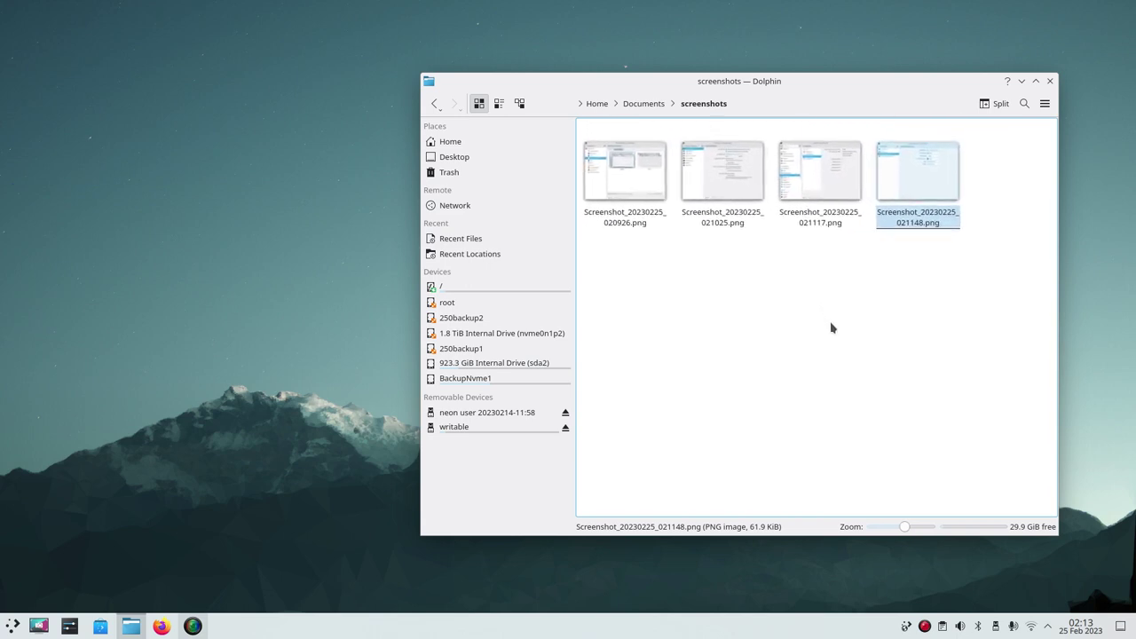
scroll(867, 405, up, 1)
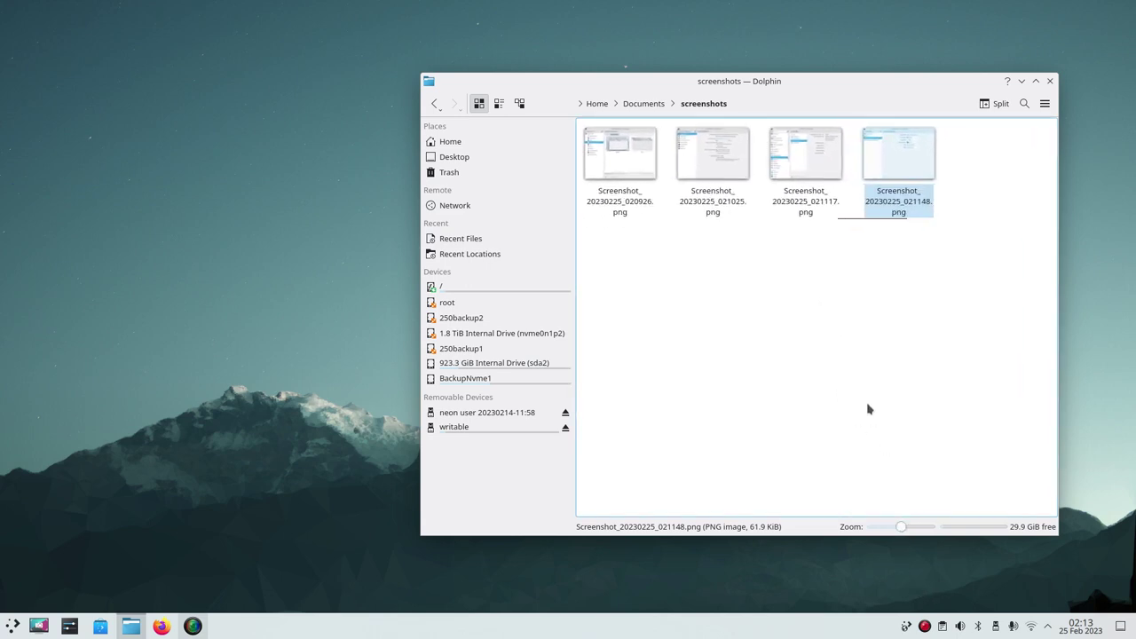
scroll(869, 405, up, 1)
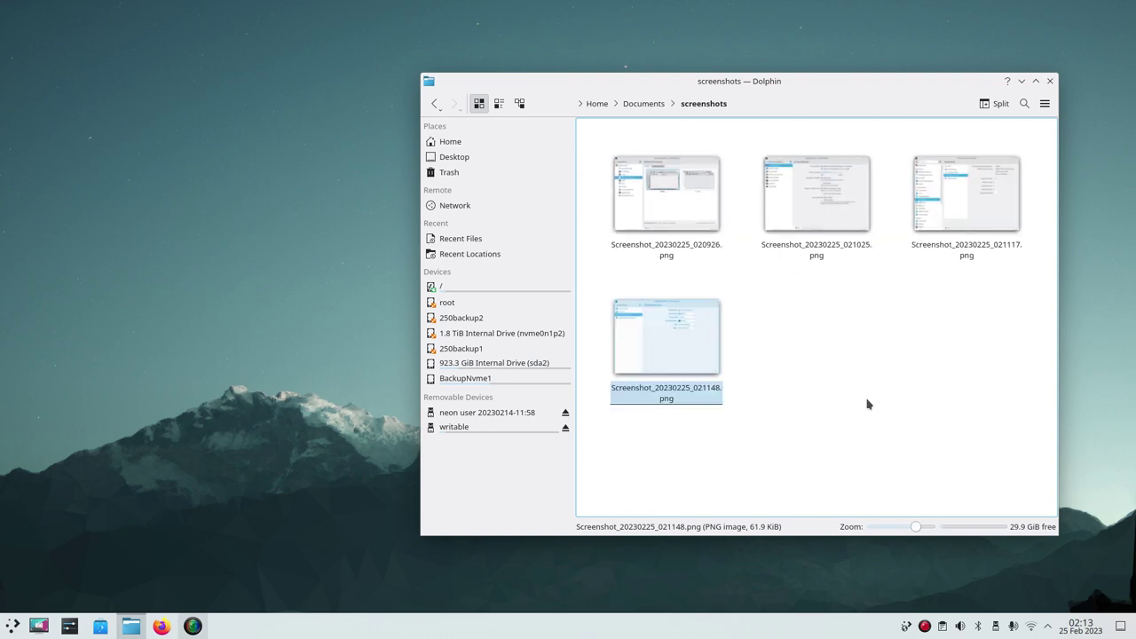
scroll(869, 405, down, 1)
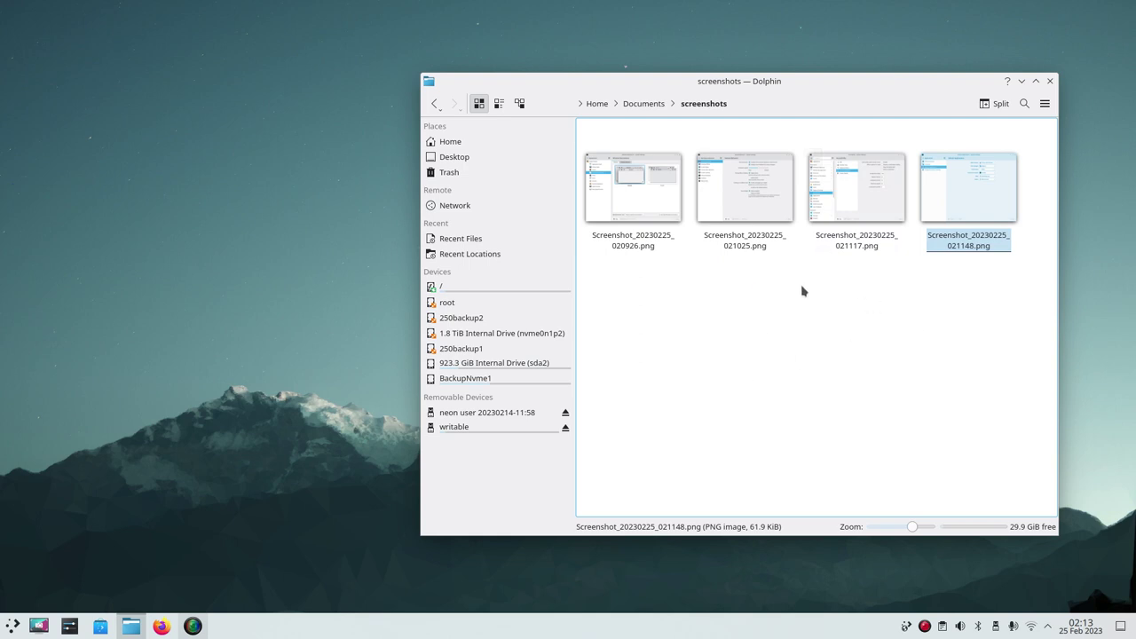
scroll(840, 373, down, 1)
scroll(840, 373, up, 1)
double_click(645, 207)
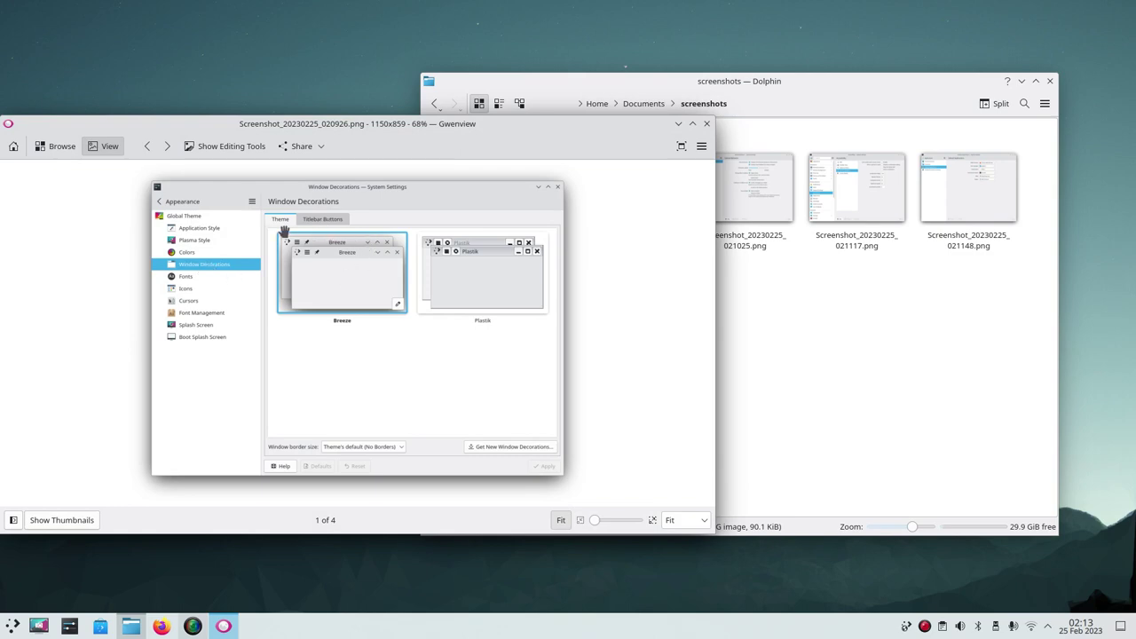
click(707, 124)
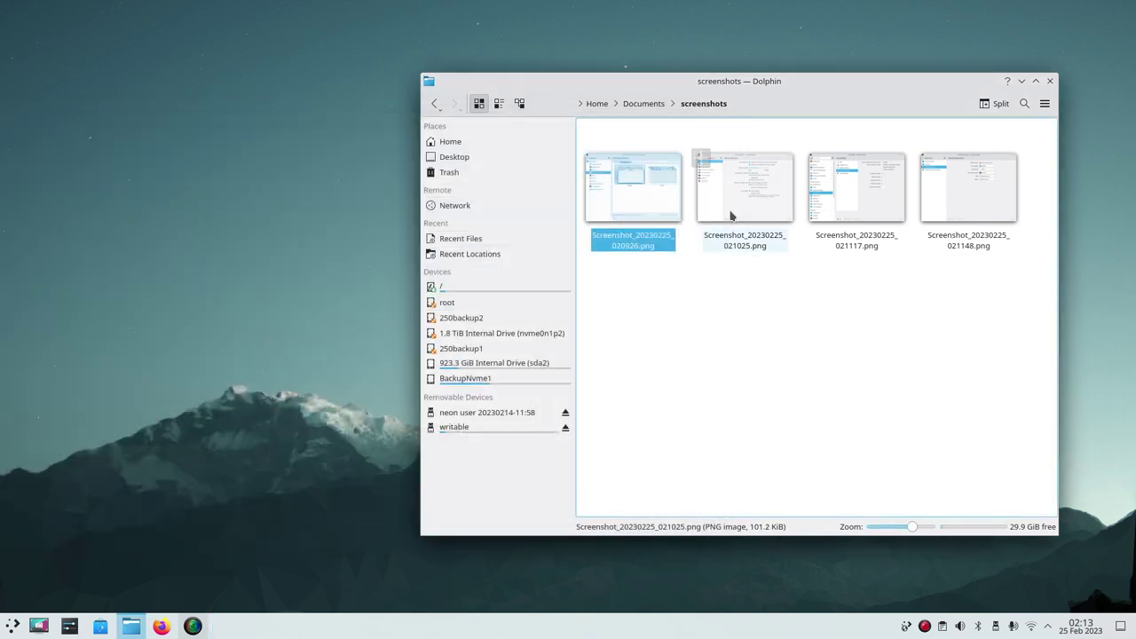
Step: Rename Screenshot_20230225_020926.png to "Theme 2-25-23 .png" and check the renamed image in Gwenview before closing the viewer
right_click(636, 236)
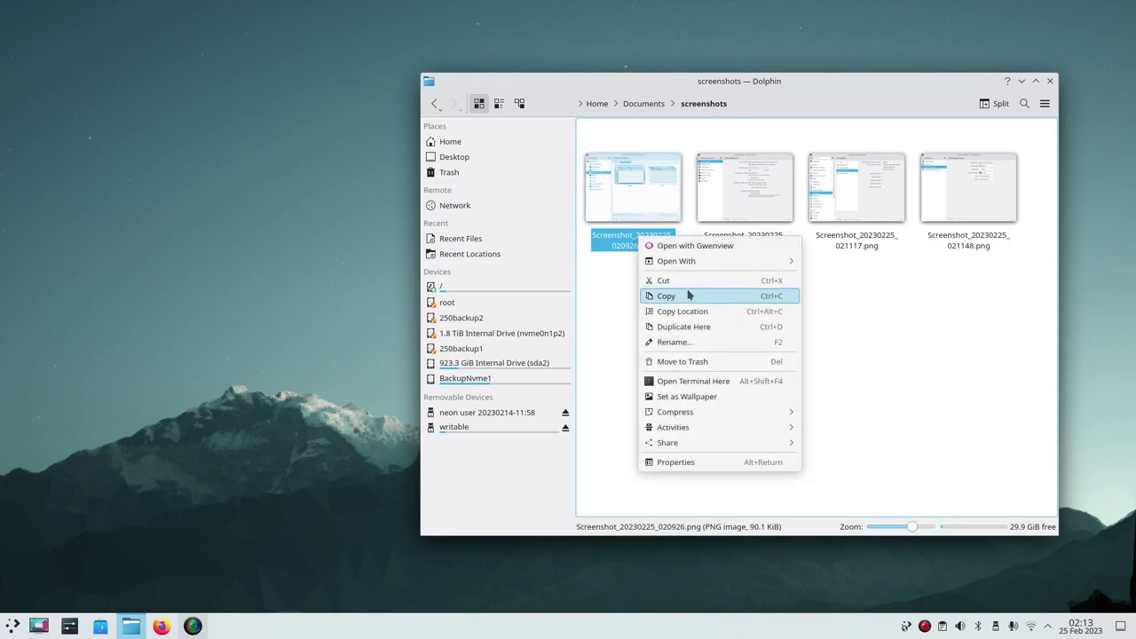
click(706, 344)
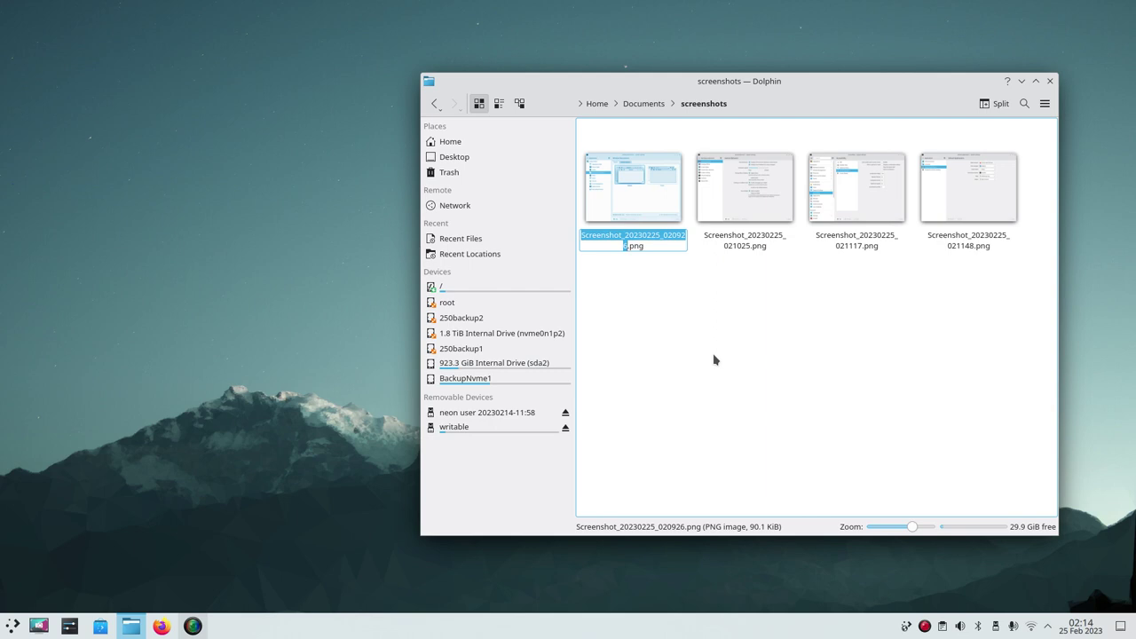
text(Theme)
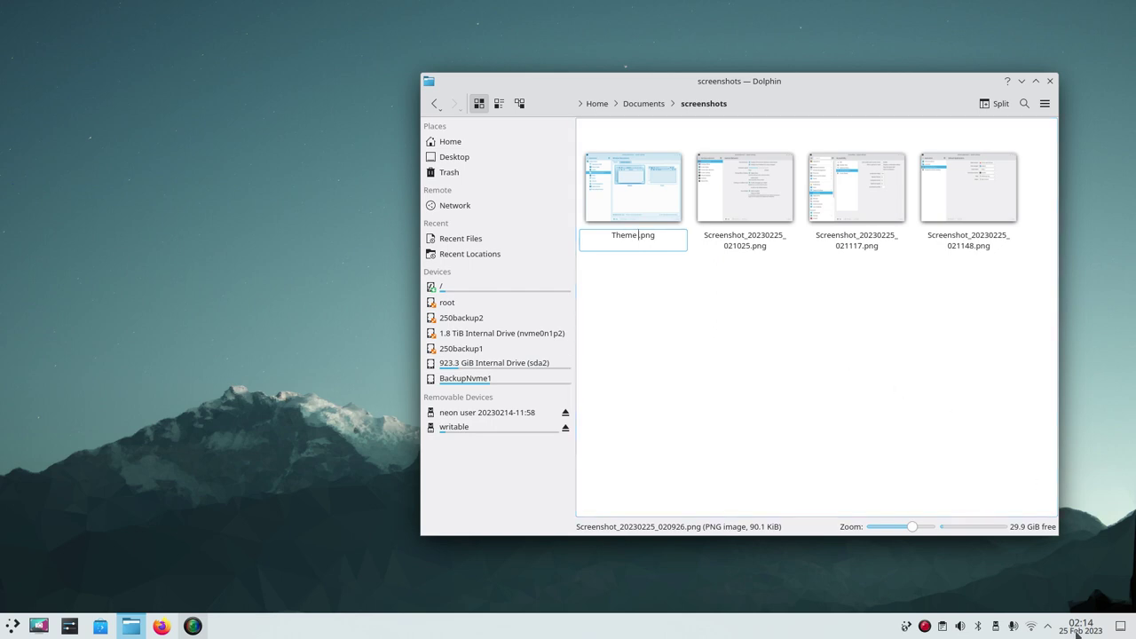
mouse_move(1077, 633)
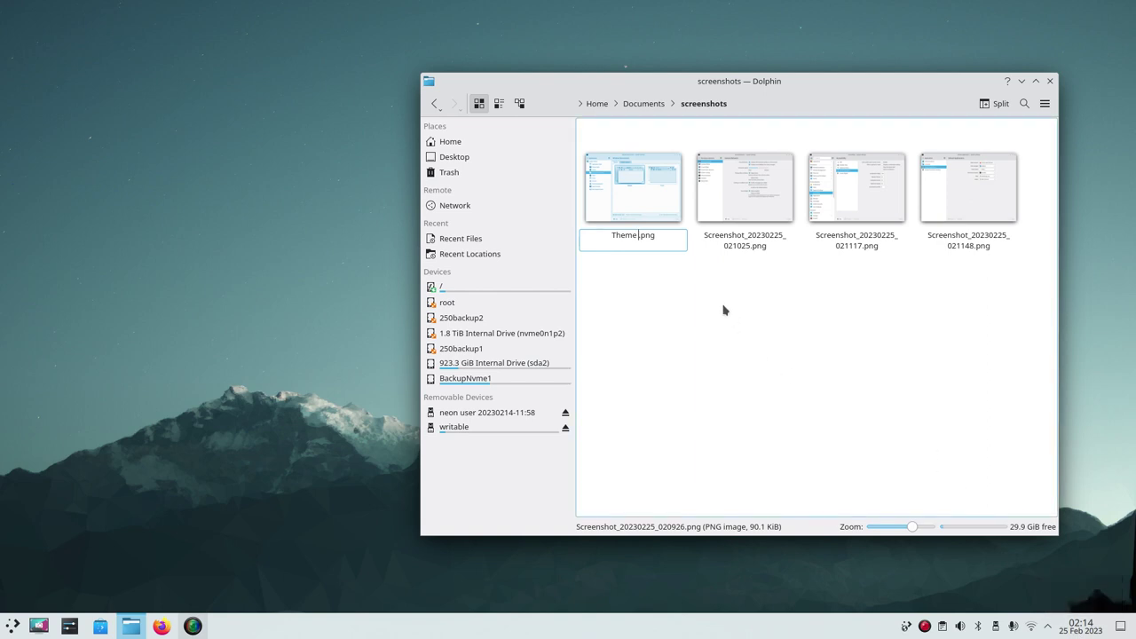
key(BackSpace)
text(2-25-23)
key(Return)
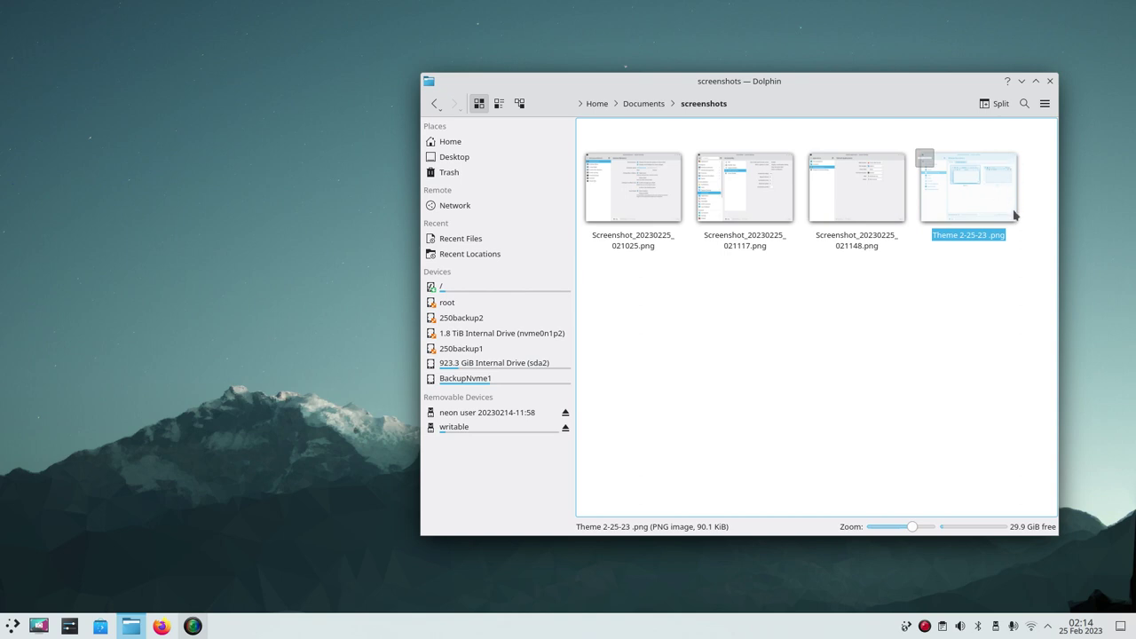
double_click(967, 195)
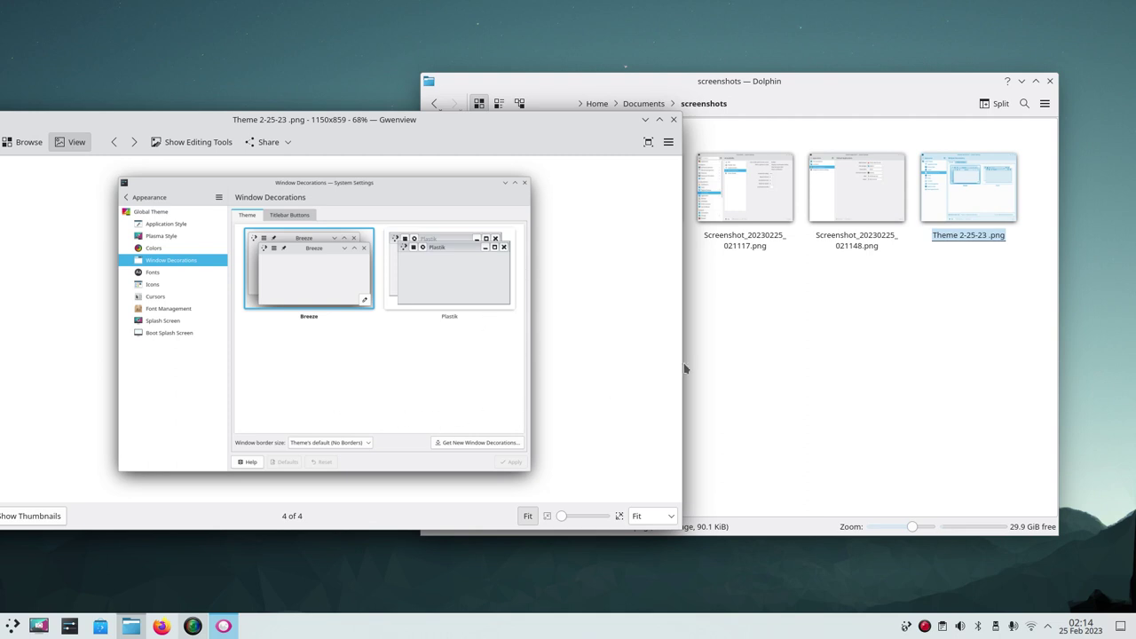
click(674, 119)
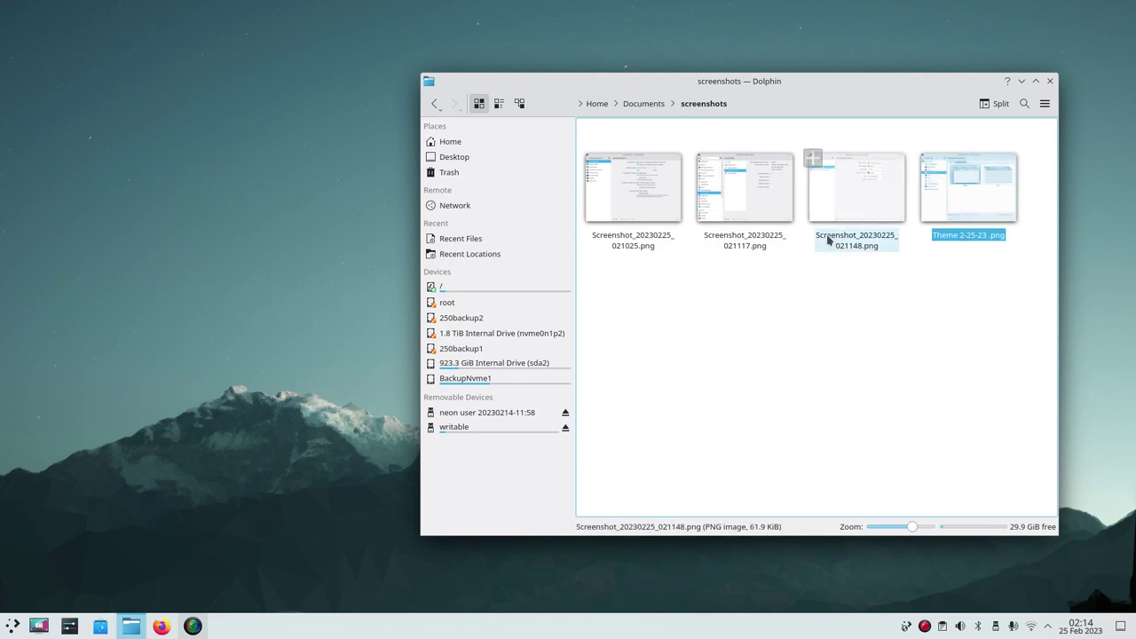
Step: Copy the name text of the "Theme 2-25-23 .png" file and leave its name editing without changing it
right_click(969, 236)
click(1026, 345)
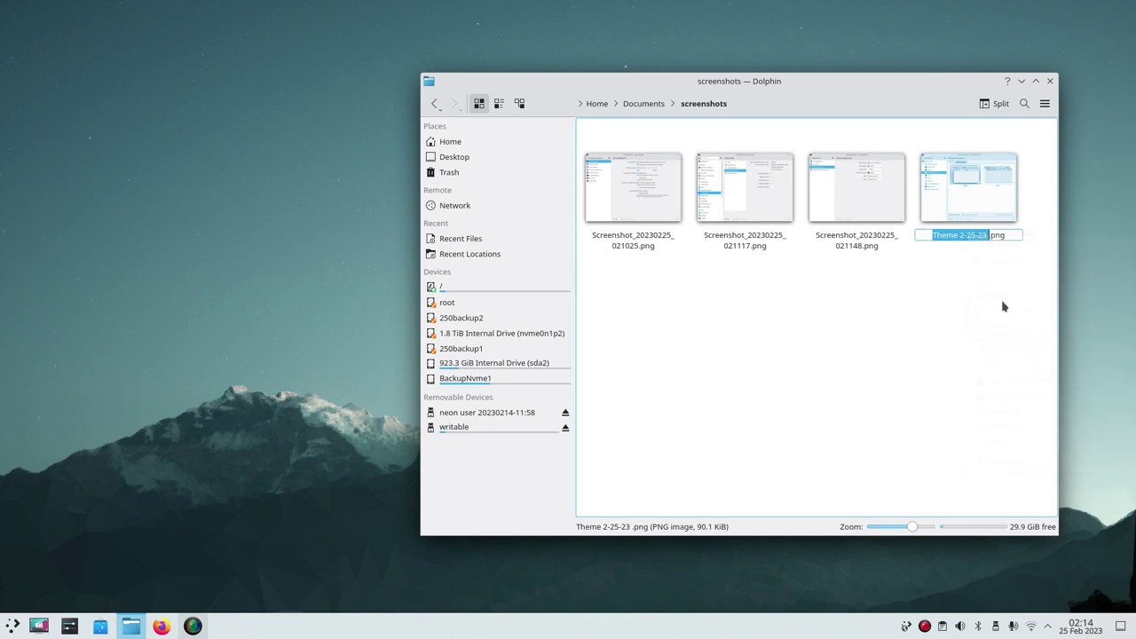
right_click(950, 236)
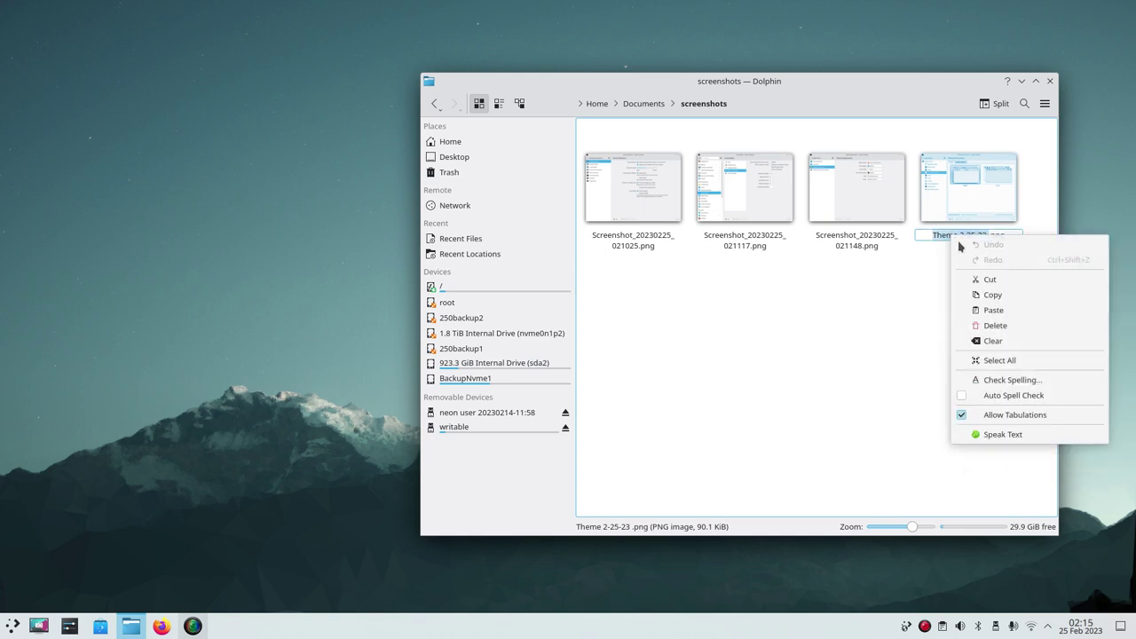
click(997, 298)
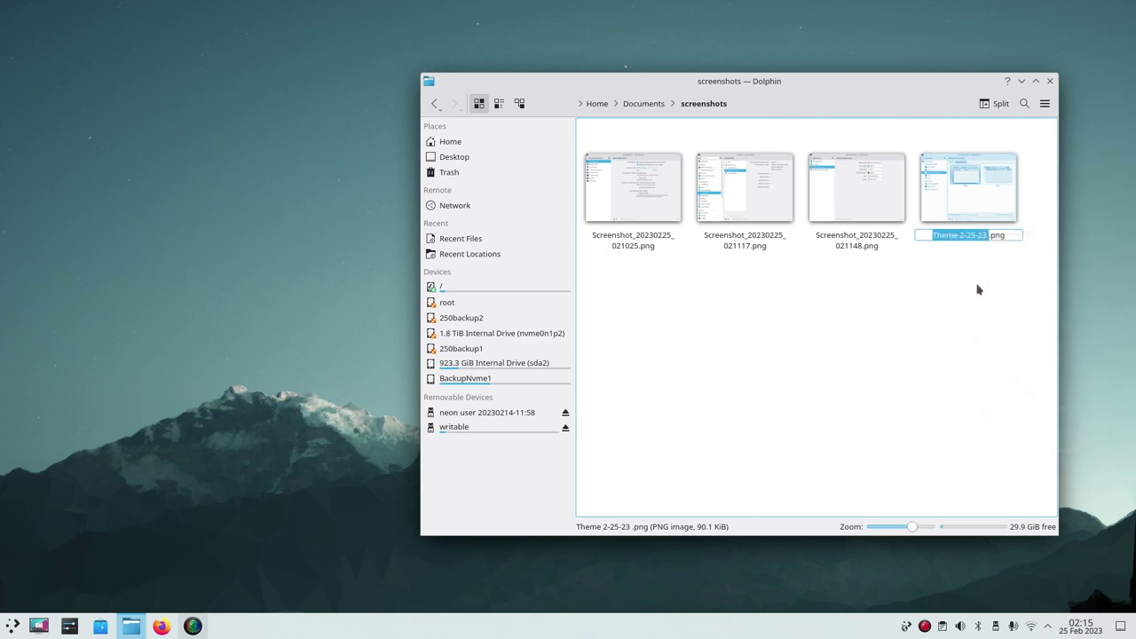
click(906, 356)
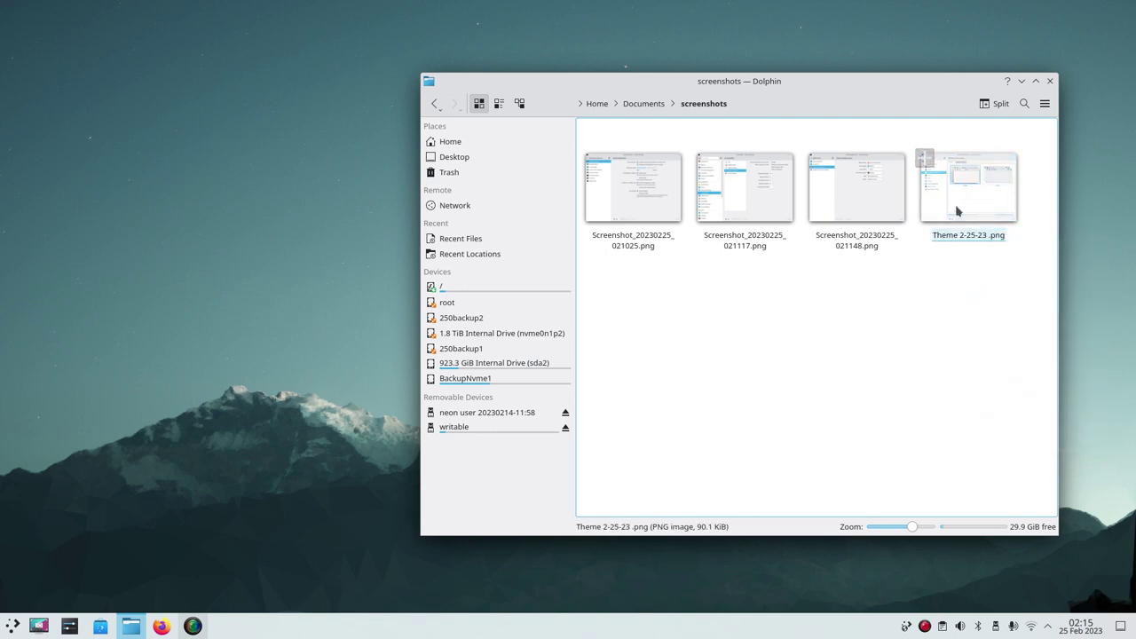
Step: Rename Screenshot_20230225_021148.png to "Theme Part 2 - 2-25-23 .png", pasting the copied name as the base
click(836, 245)
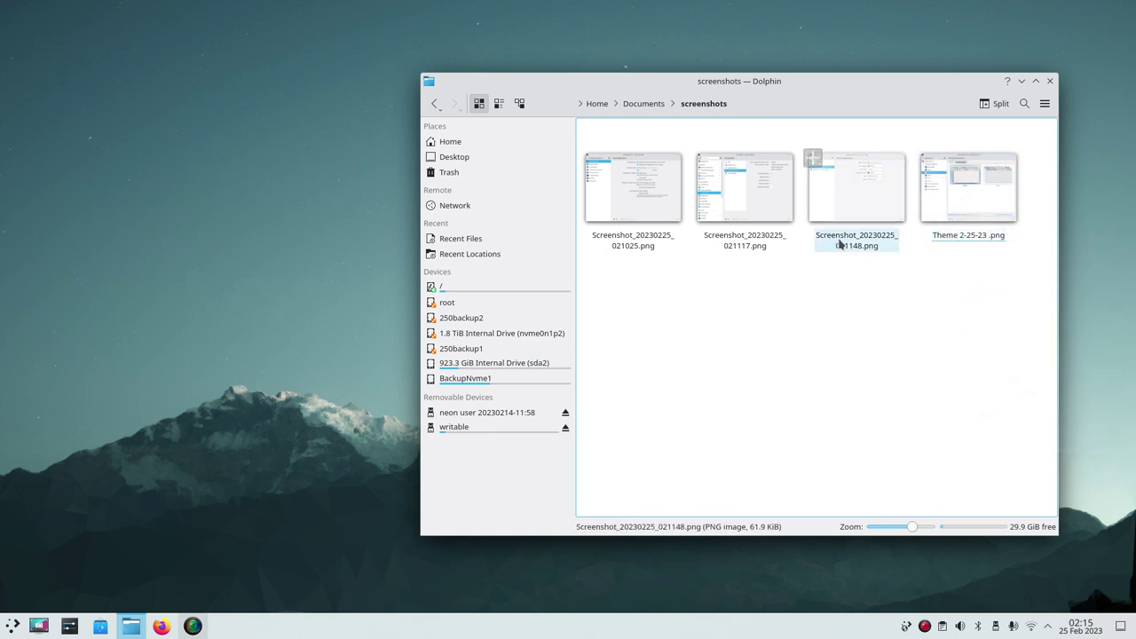
right_click(848, 242)
click(919, 339)
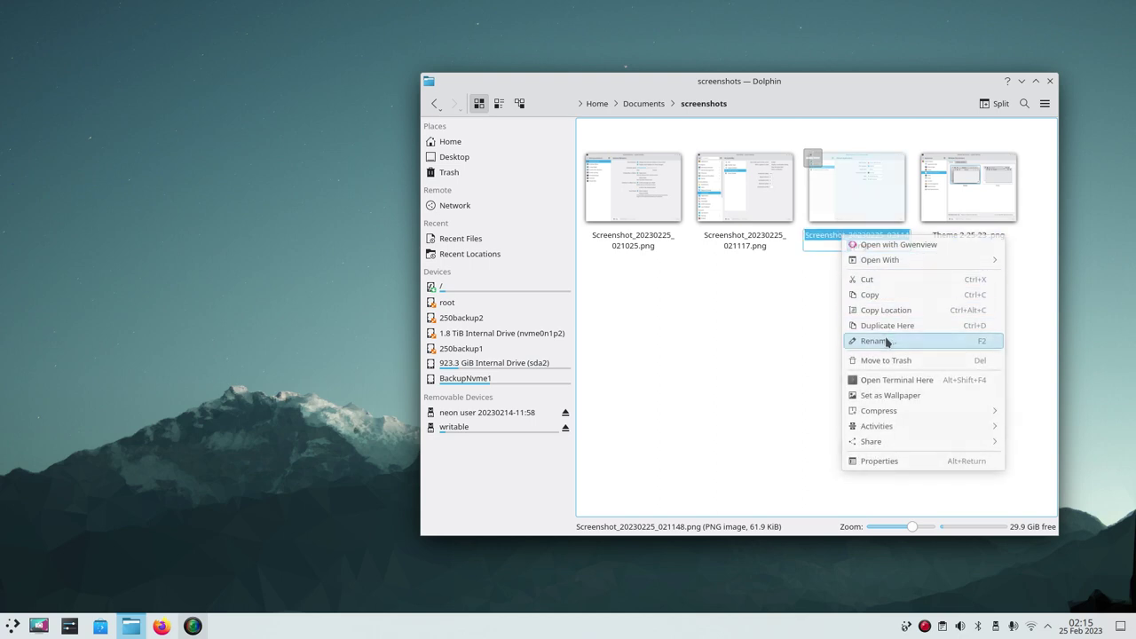
right_click(841, 236)
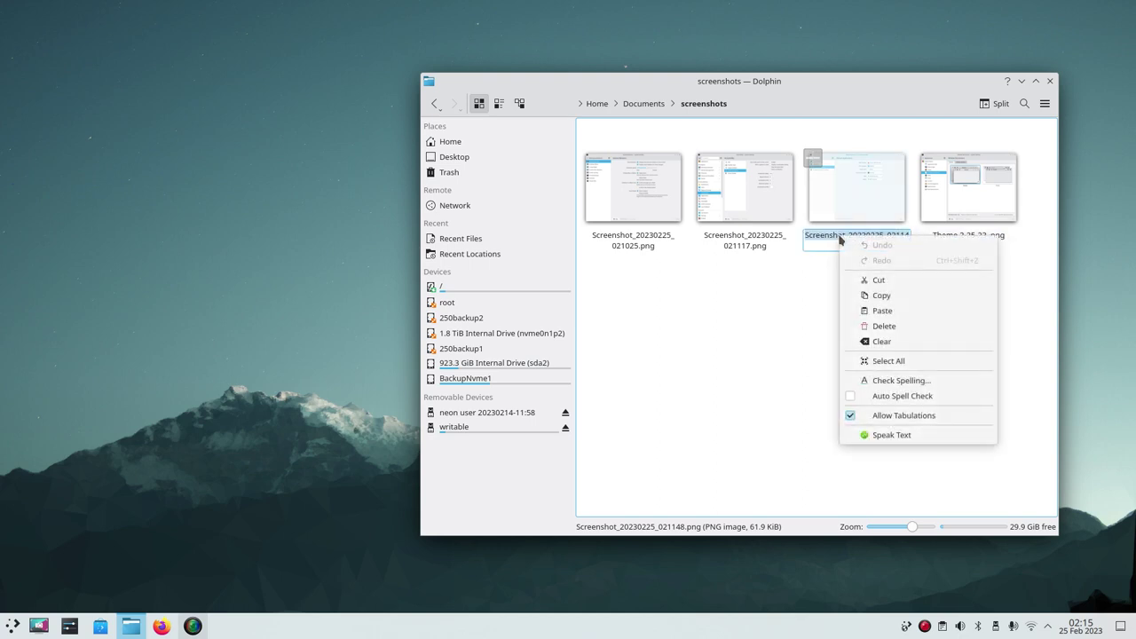
click(877, 311)
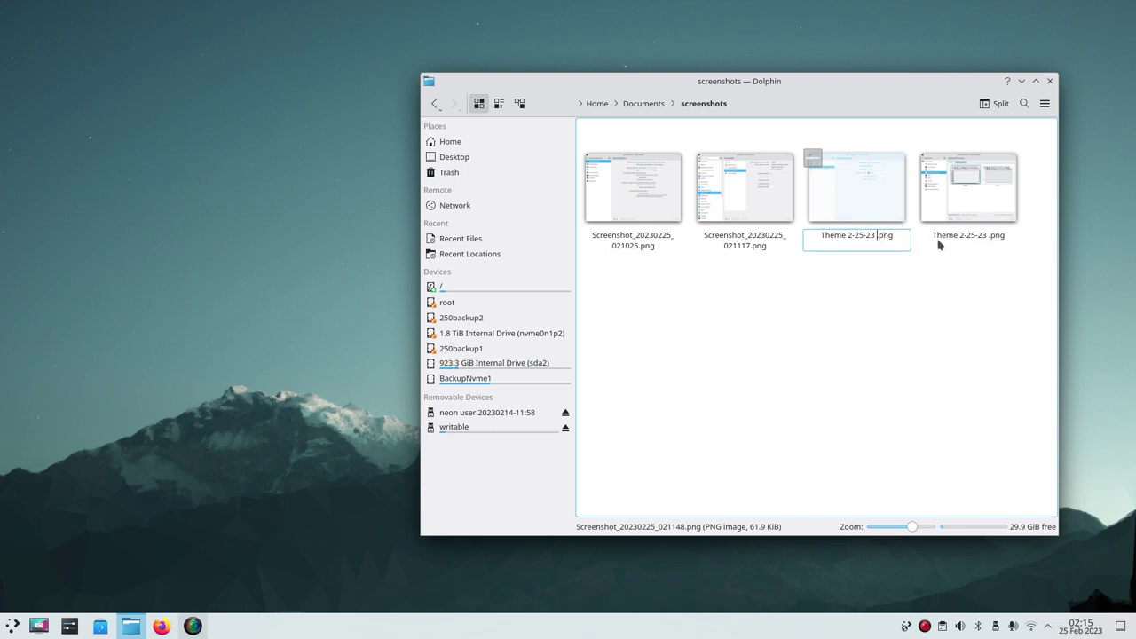
key(BackSpace)
text(Part 2 -)
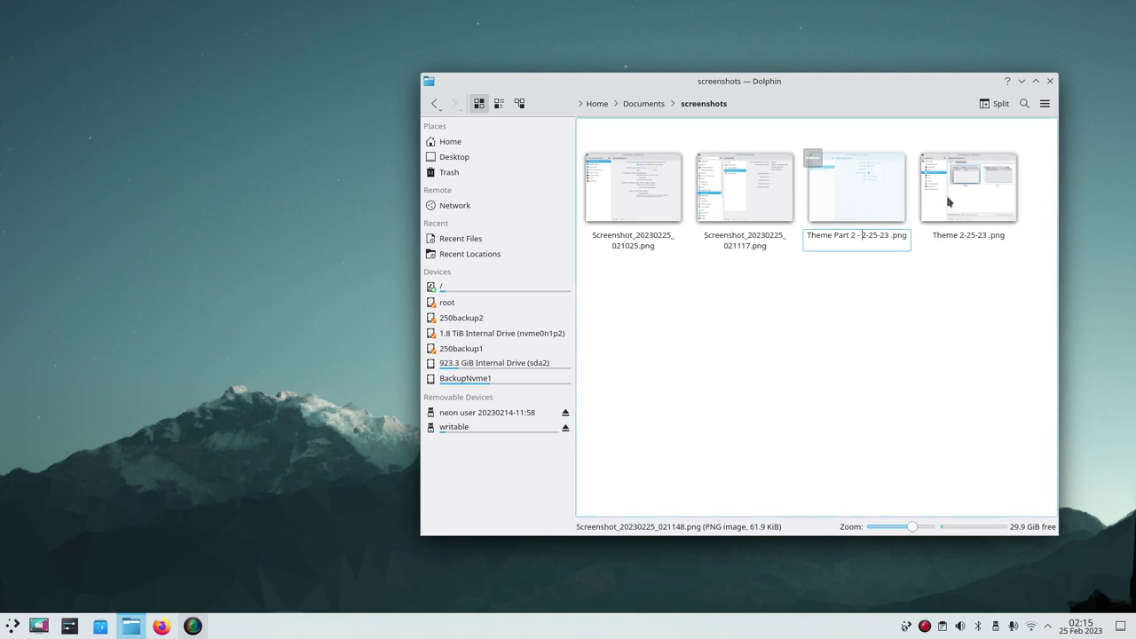
key(Return)
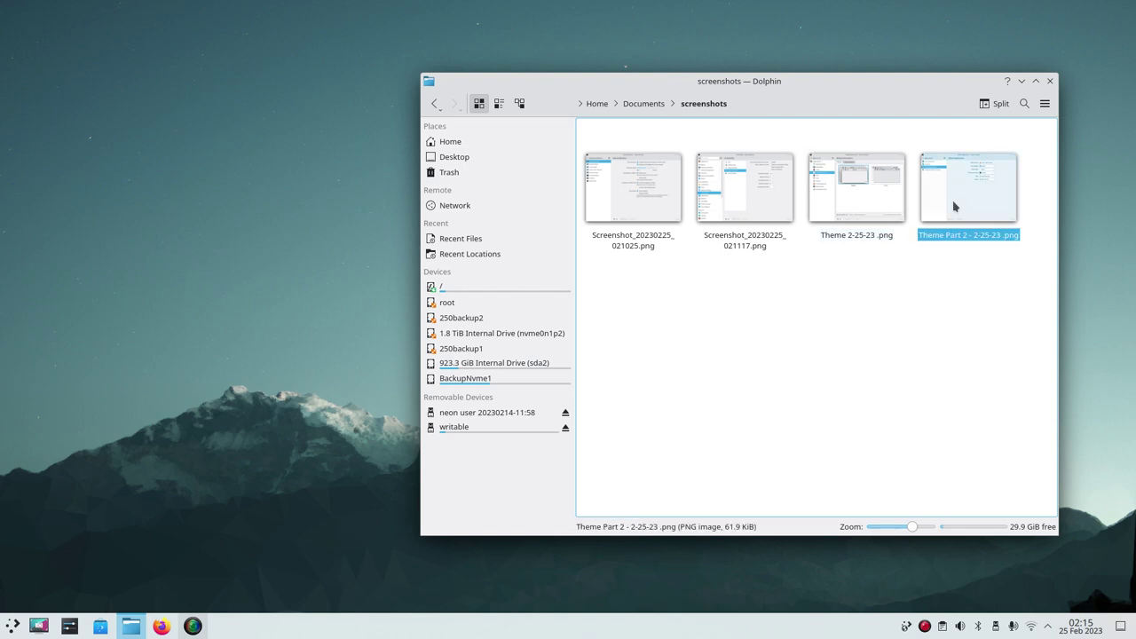
Step: Preview the screenshots folder in a list layout, return it to the icon layout, and close the file manager
key(Left)
key(Right)
click(520, 104)
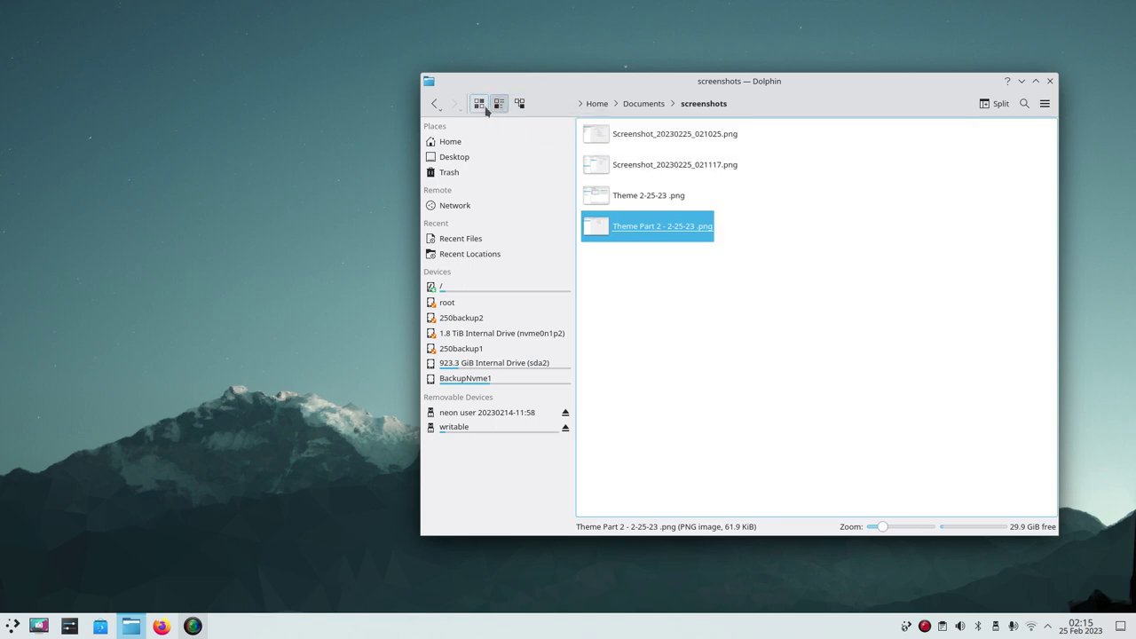
click(480, 104)
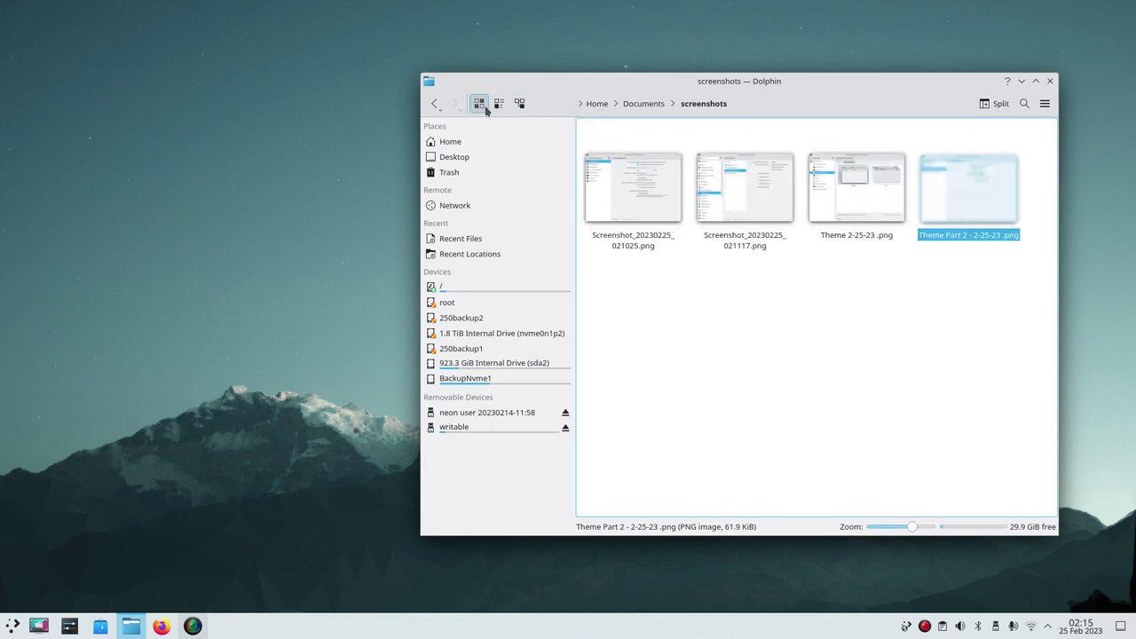
click(1050, 80)
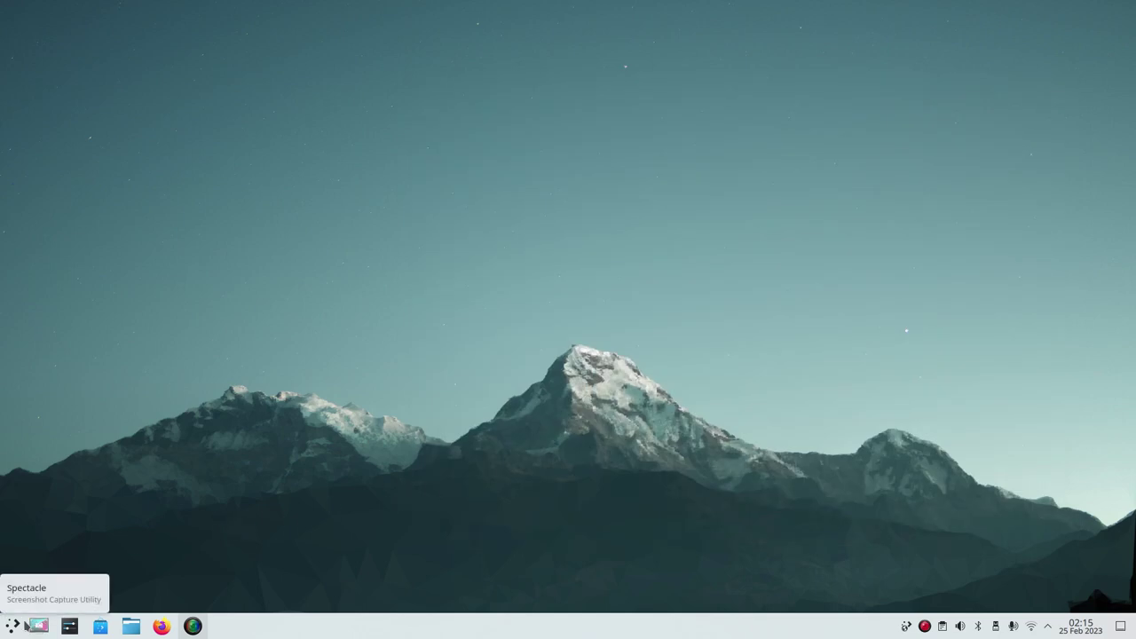
Step: Look at the general settings of the Application Launcher and close the dialog without changes
click(13, 626)
mouse_move(100, 331)
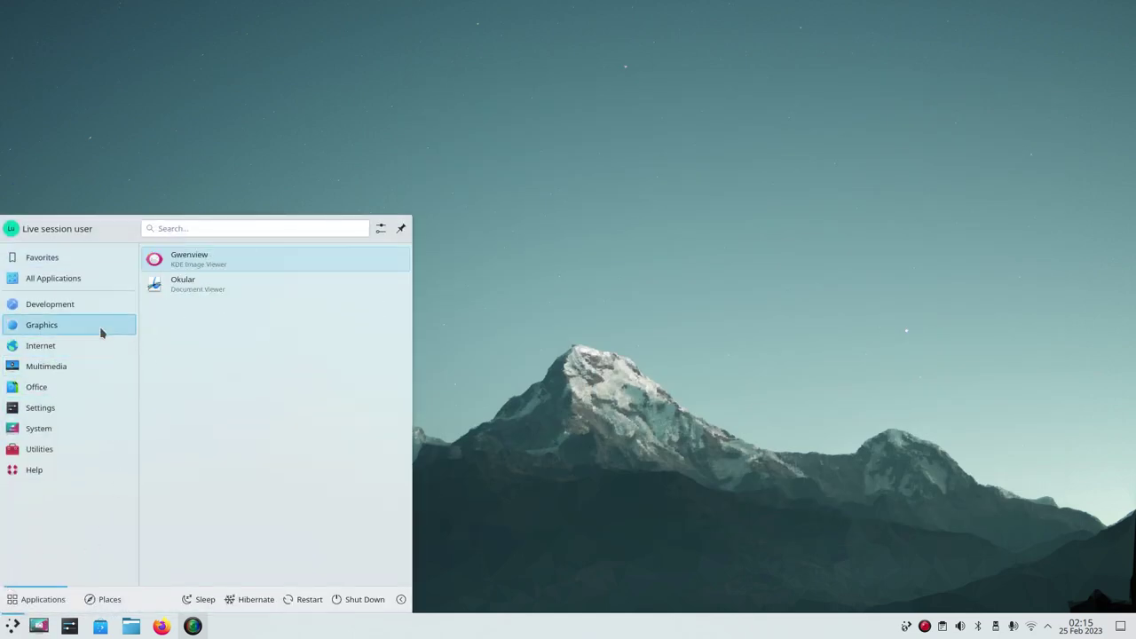
click(381, 229)
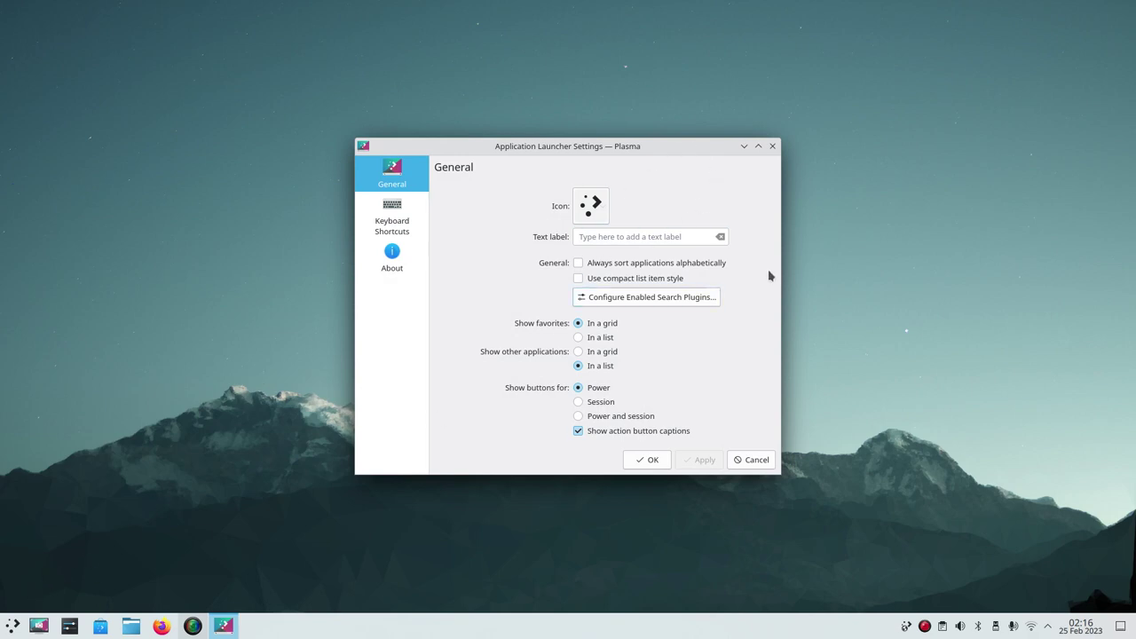
click(773, 146)
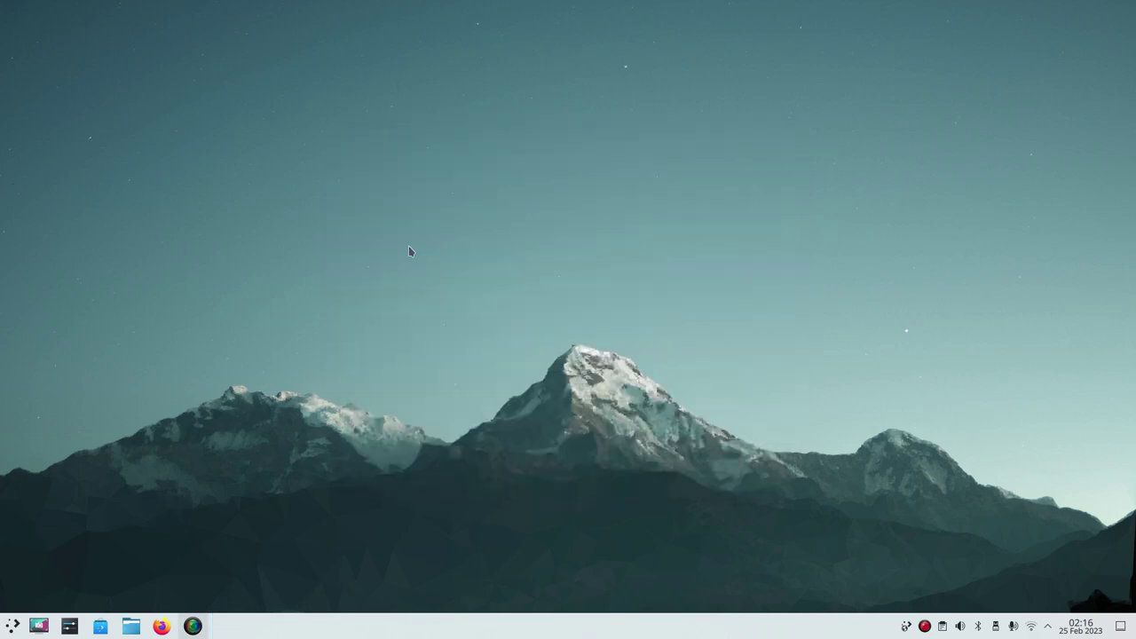
Step: Browse the launcher's All Applications list and its Development, Graphics, Internet, Multimedia, Office and Settings categories
click(13, 626)
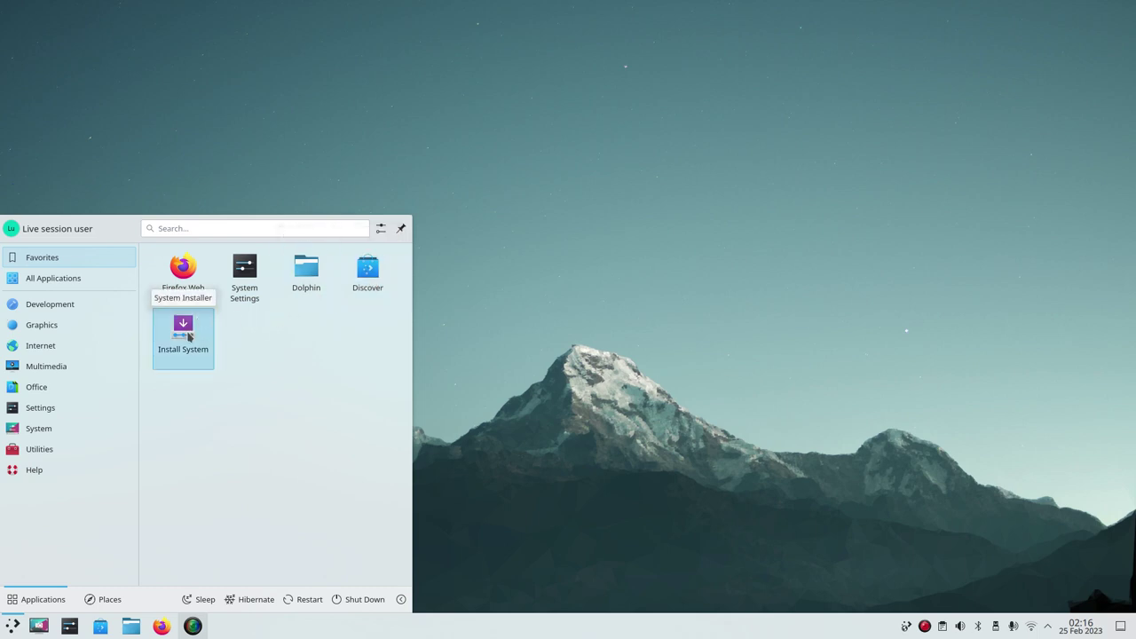
click(78, 282)
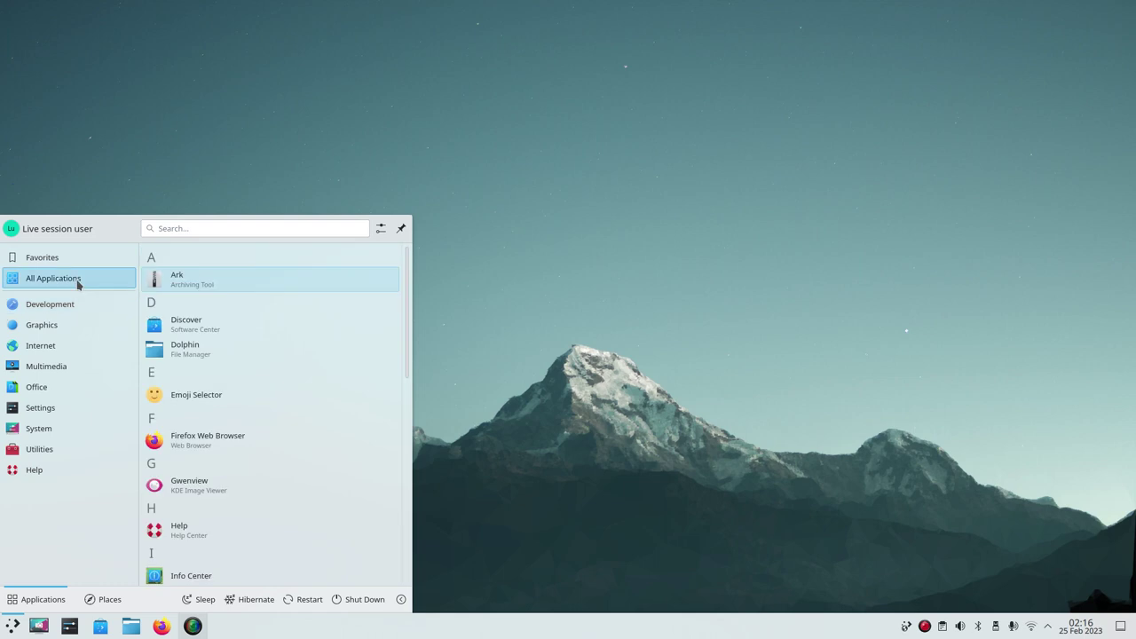
scroll(406, 304, down, 1)
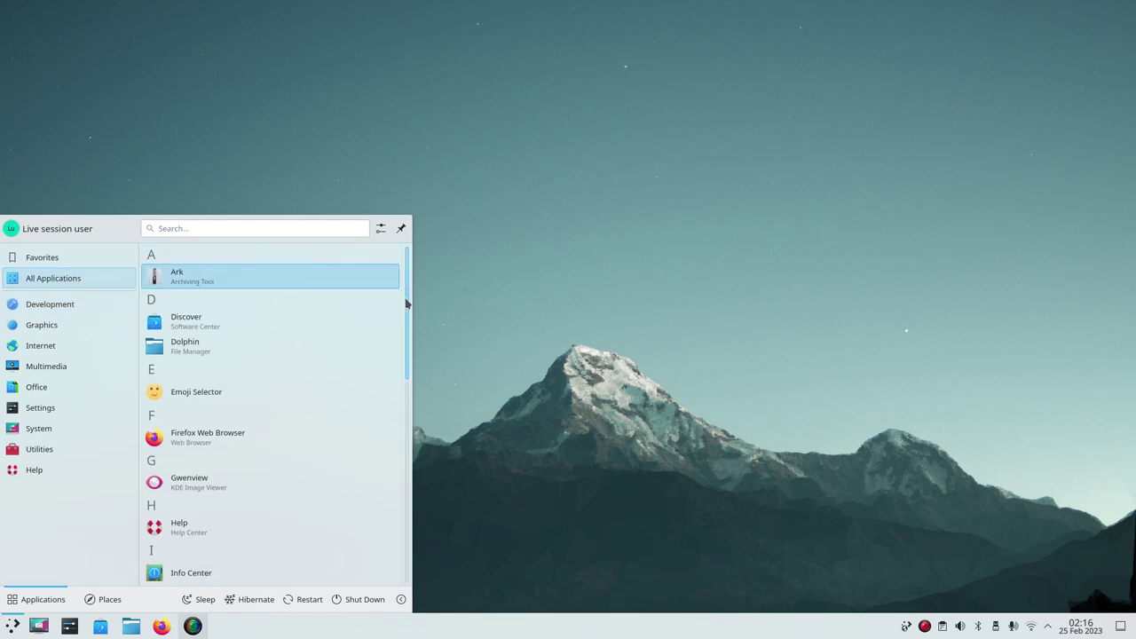
drag(405, 304, 417, 505)
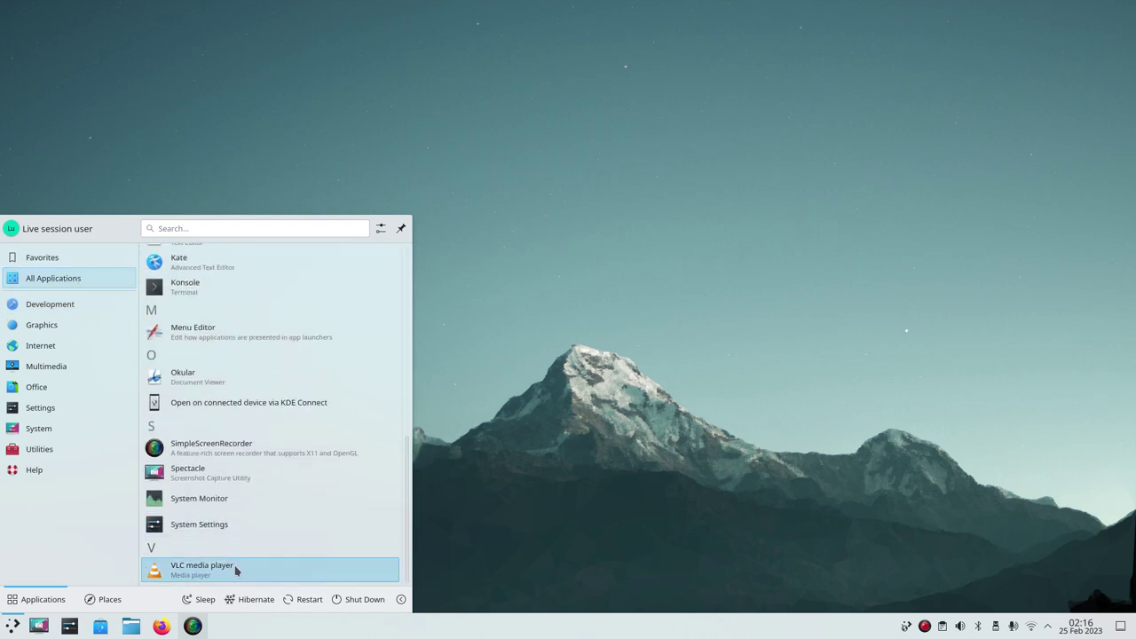
click(49, 306)
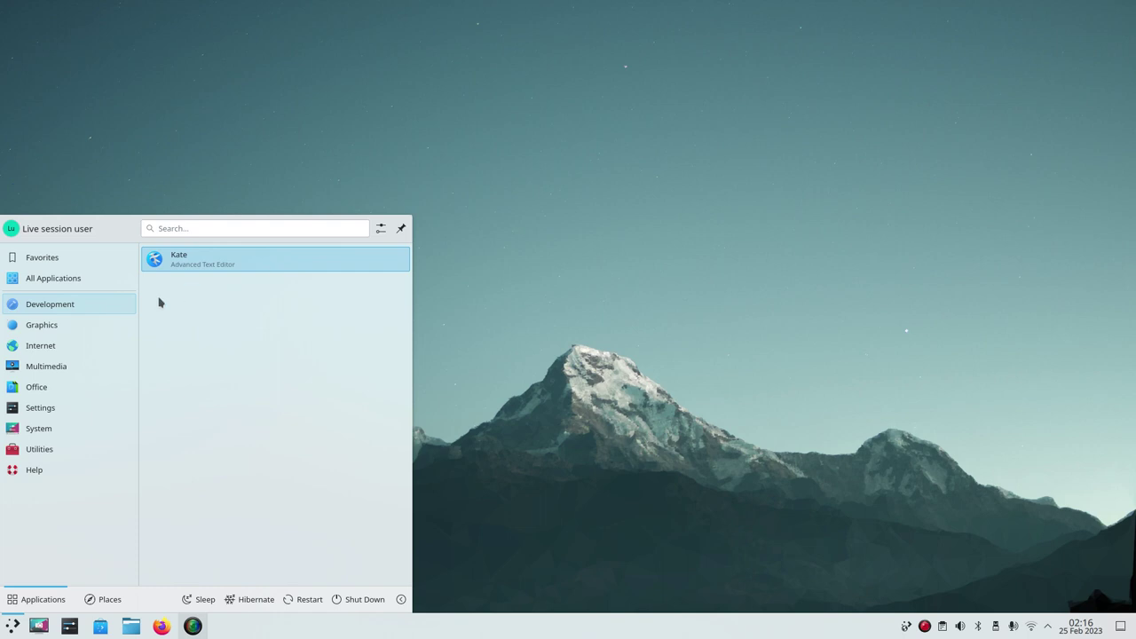
click(77, 331)
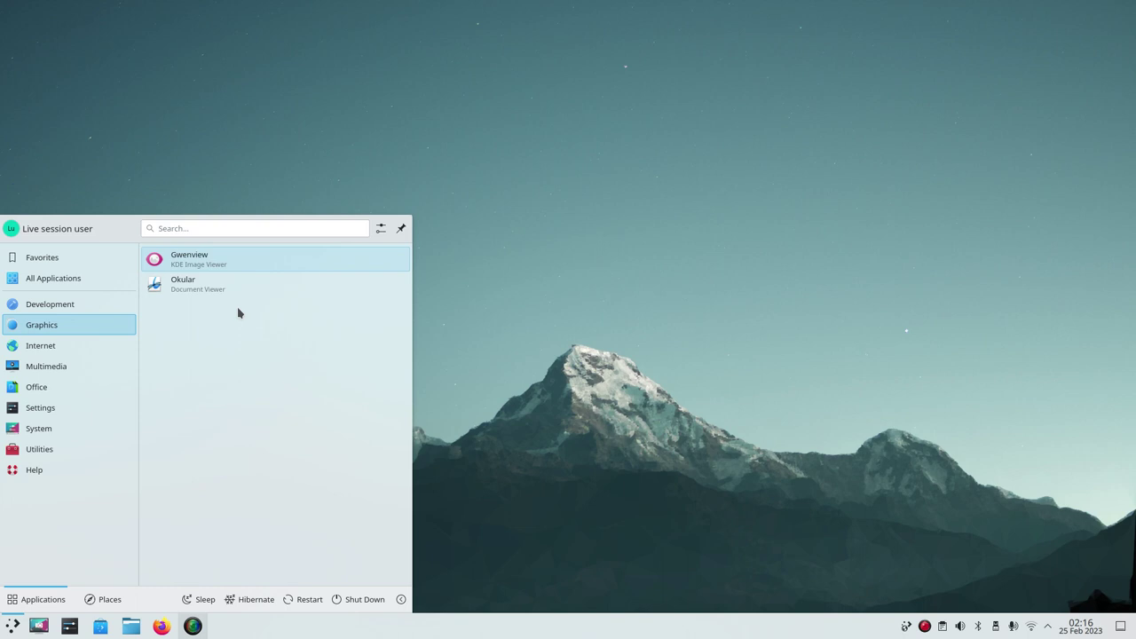
click(92, 350)
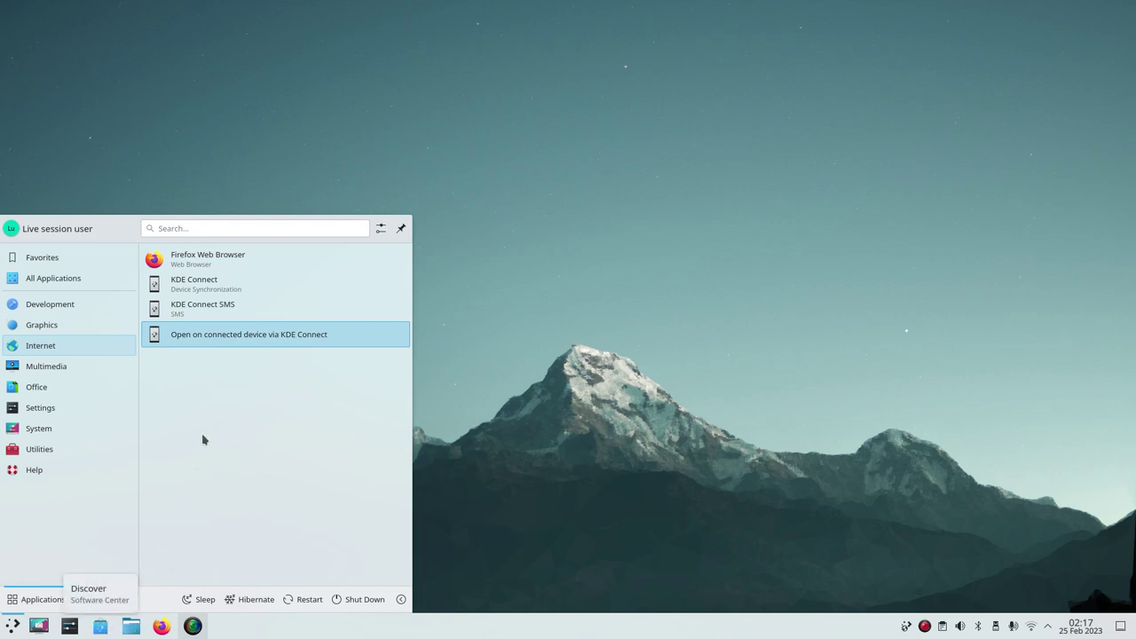
mouse_move(107, 368)
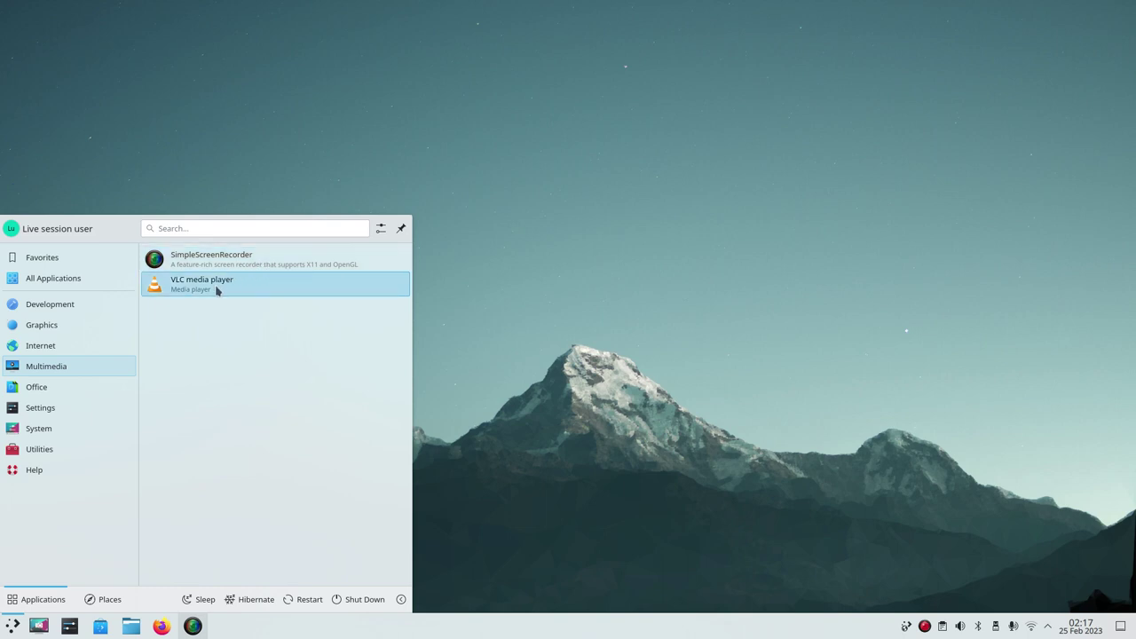
mouse_move(75, 392)
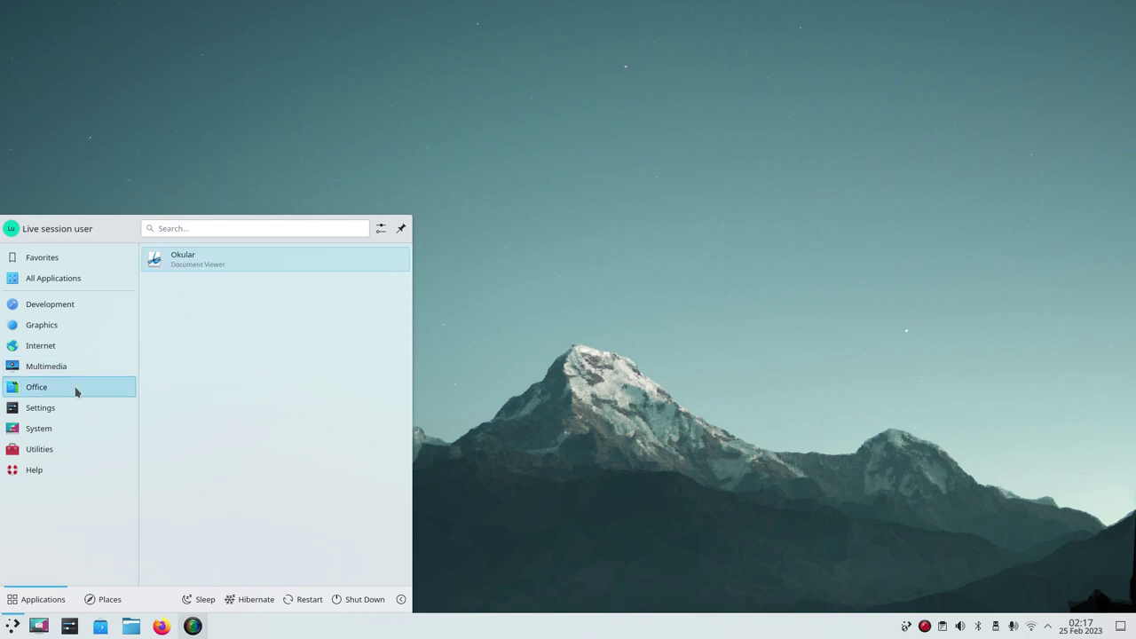
mouse_move(70, 371)
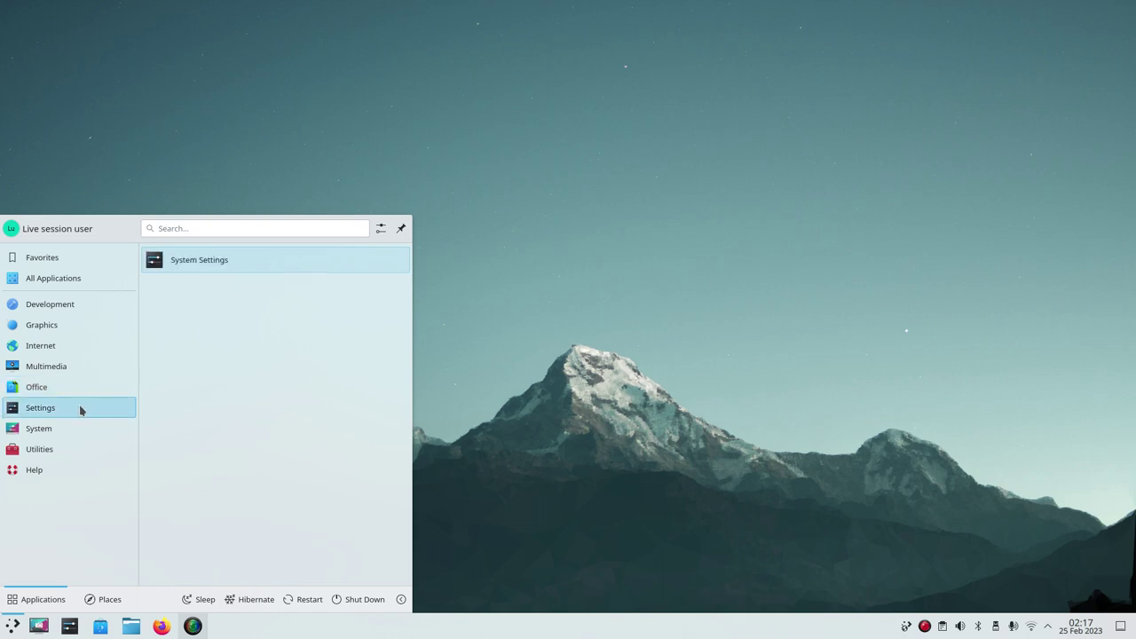
Step: Launch Konsole from the launcher's System category and move its window toward the middle of the desktop
mouse_move(61, 427)
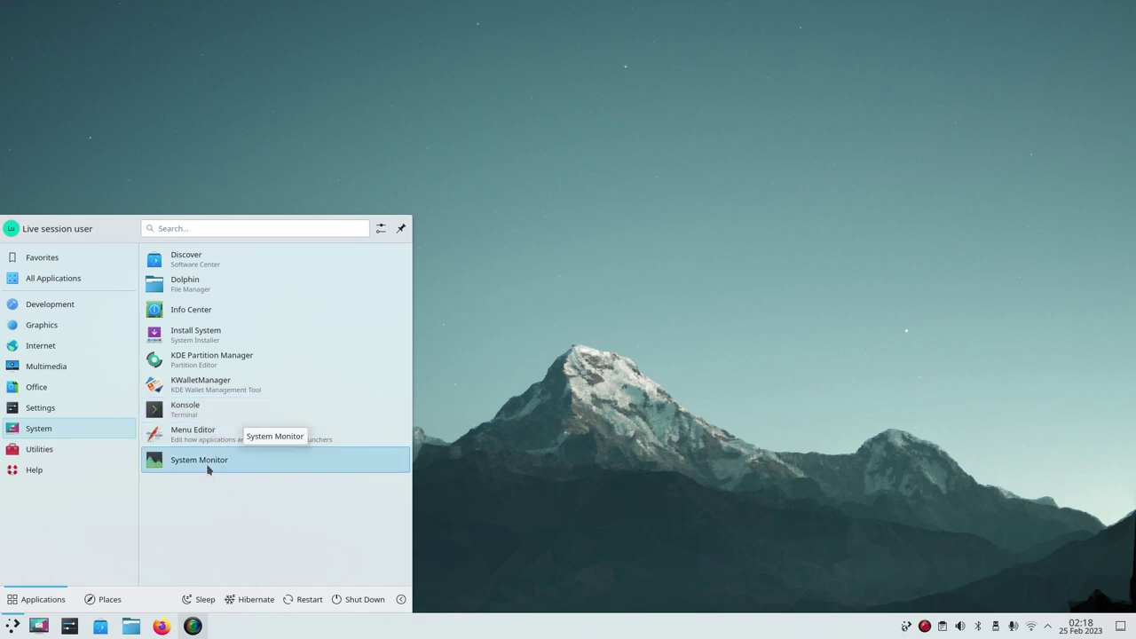
click(187, 409)
drag(507, 76, 646, 137)
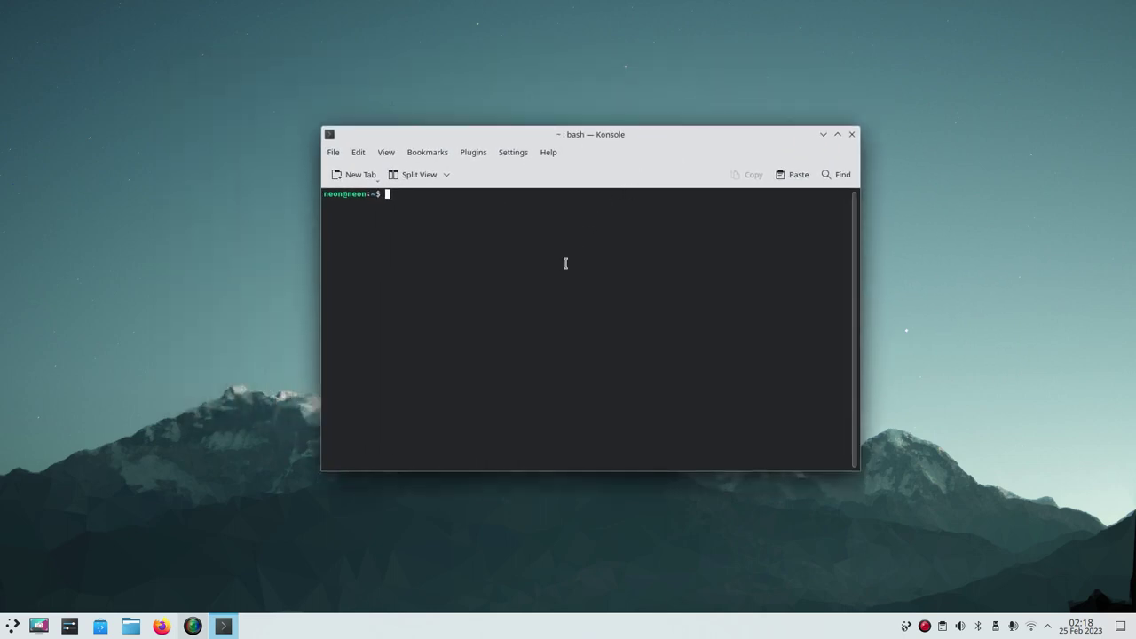
Step: Run top in Konsole to view the running processes and close the terminal window despite the active process
text(top)
key(Return)
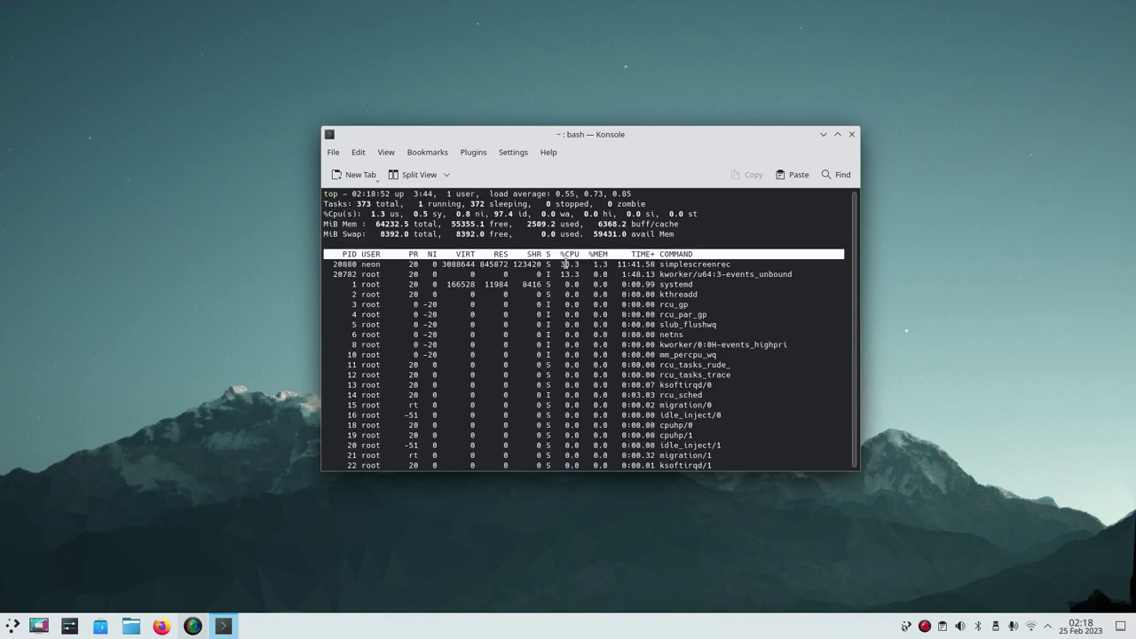
click(854, 136)
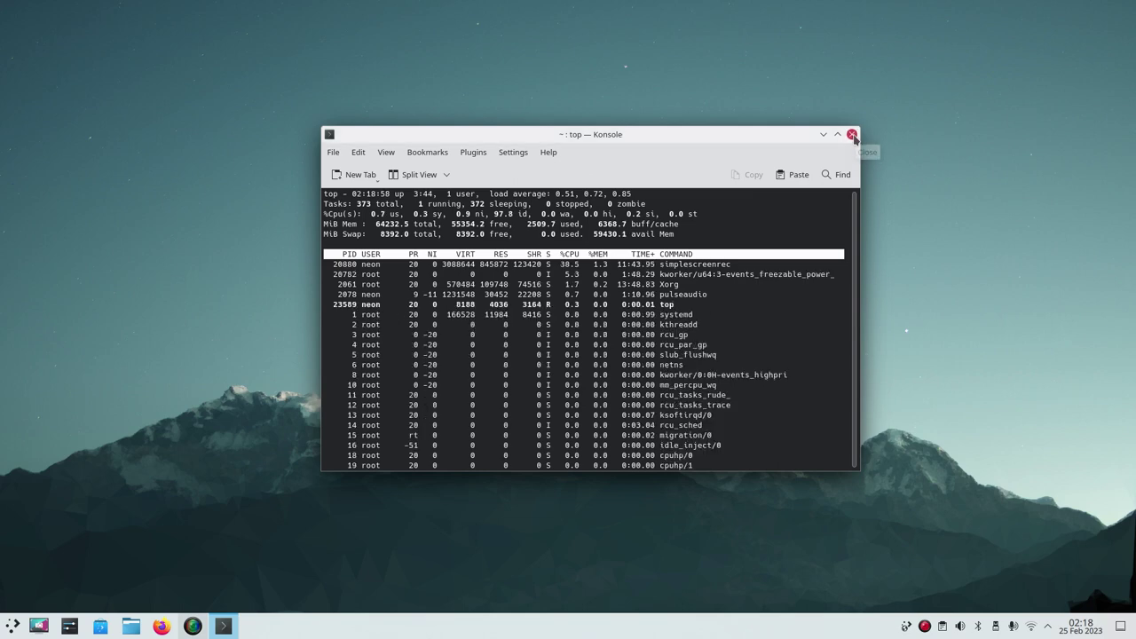
click(569, 378)
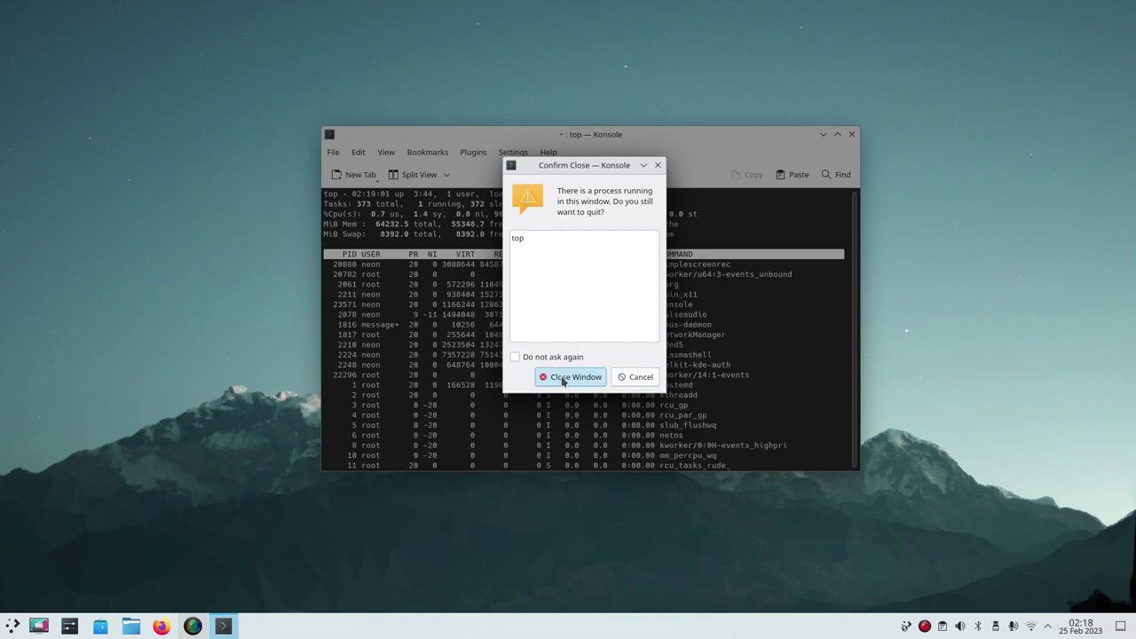
Step: Look at the applications in the launcher's Utilities category and close the launcher
click(13, 626)
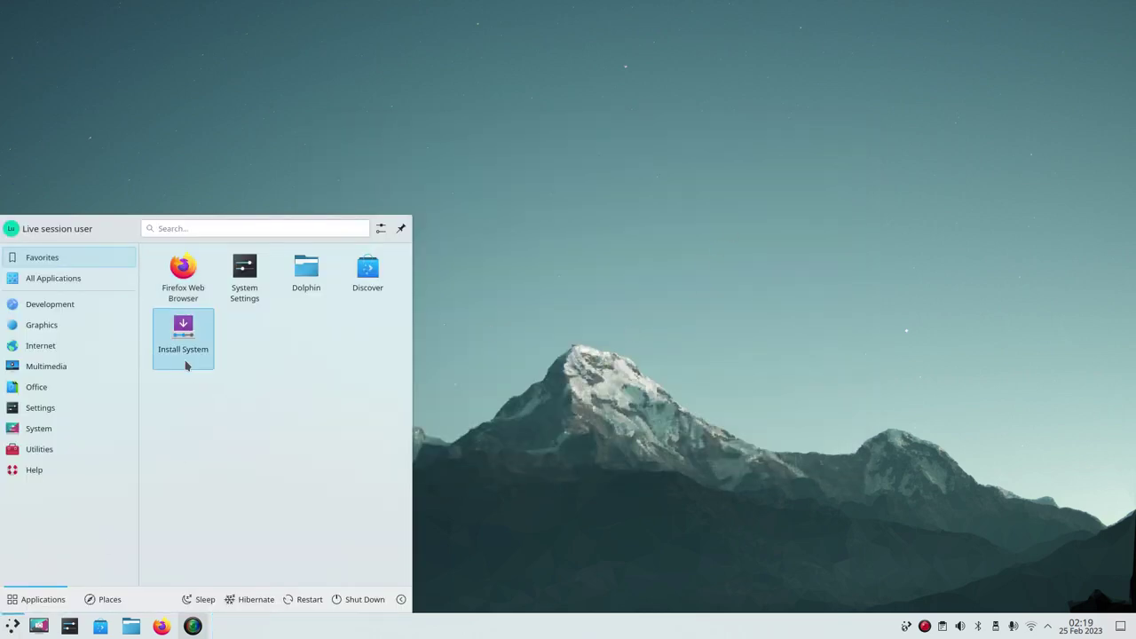
mouse_move(45, 458)
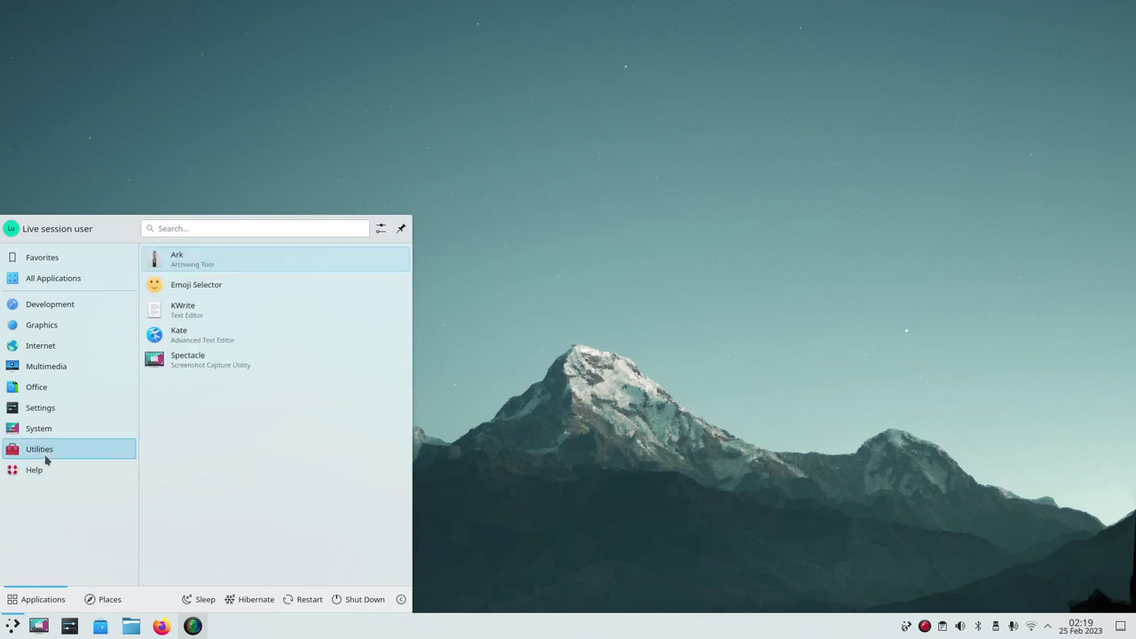
mouse_move(44, 432)
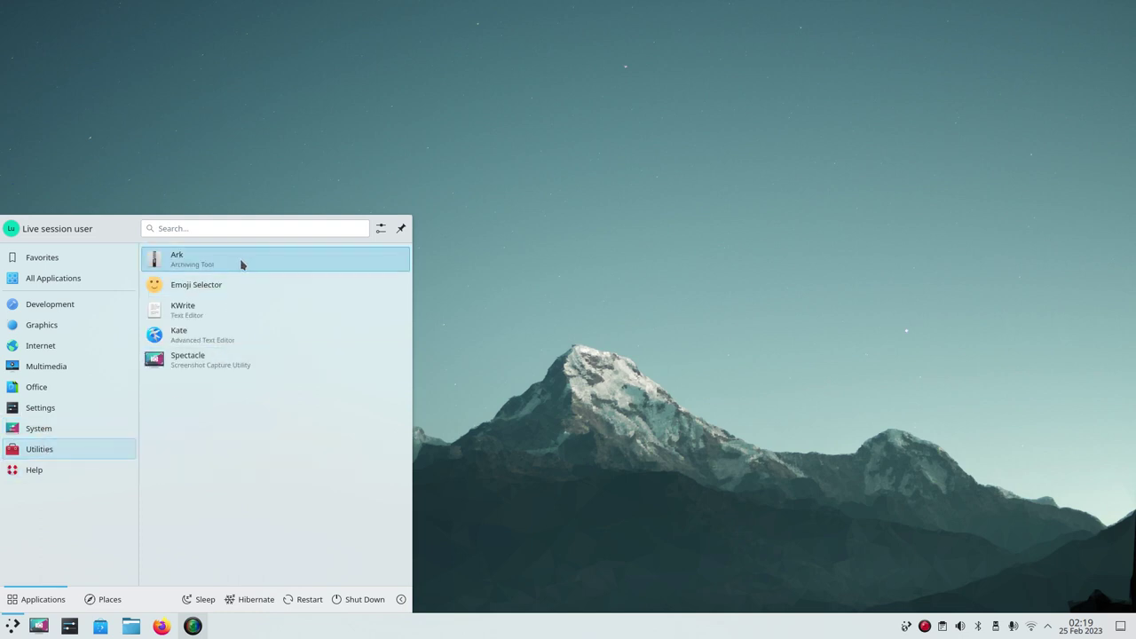
click(484, 443)
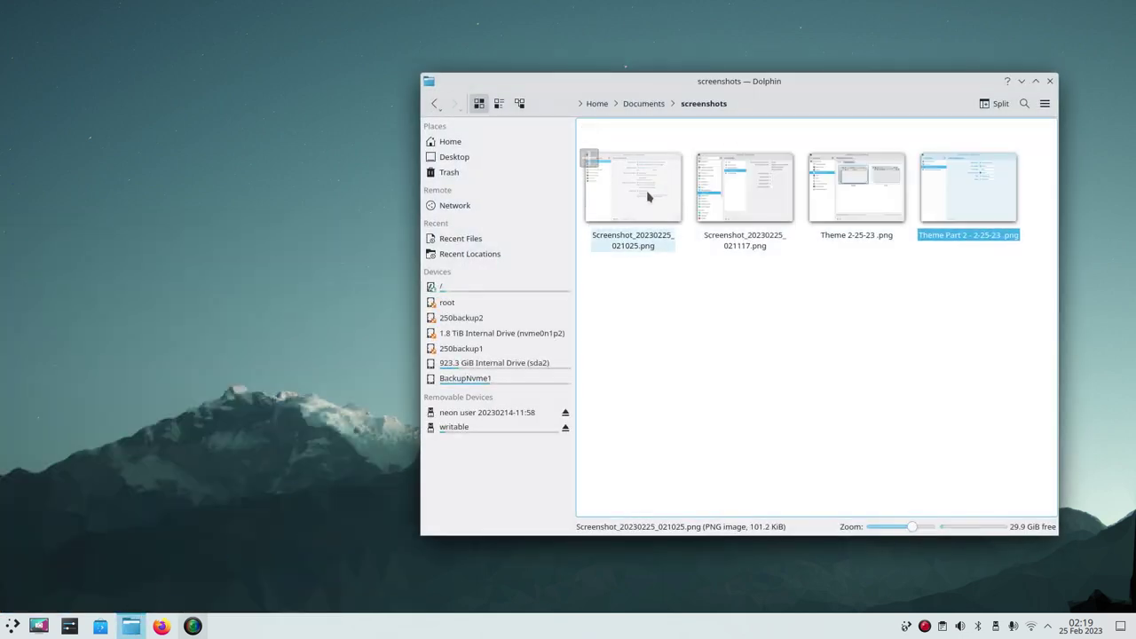
Step: Look at the compression options for Screenshot_20230225_021025.png in Documents/screenshots and close the file manager without compressing it
click(450, 142)
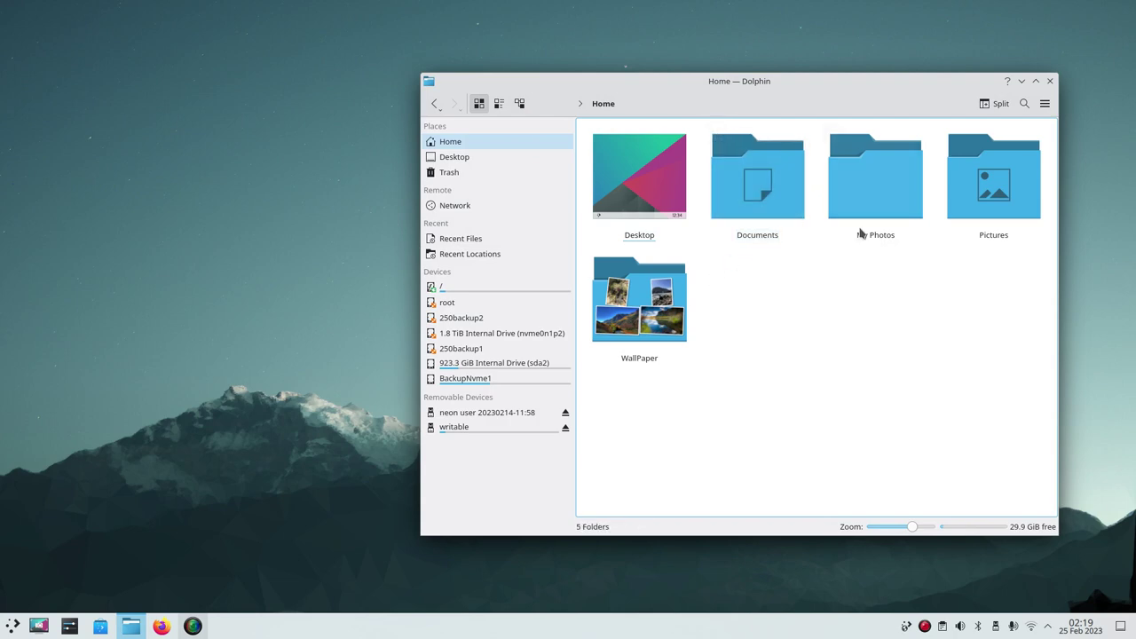
double_click(781, 187)
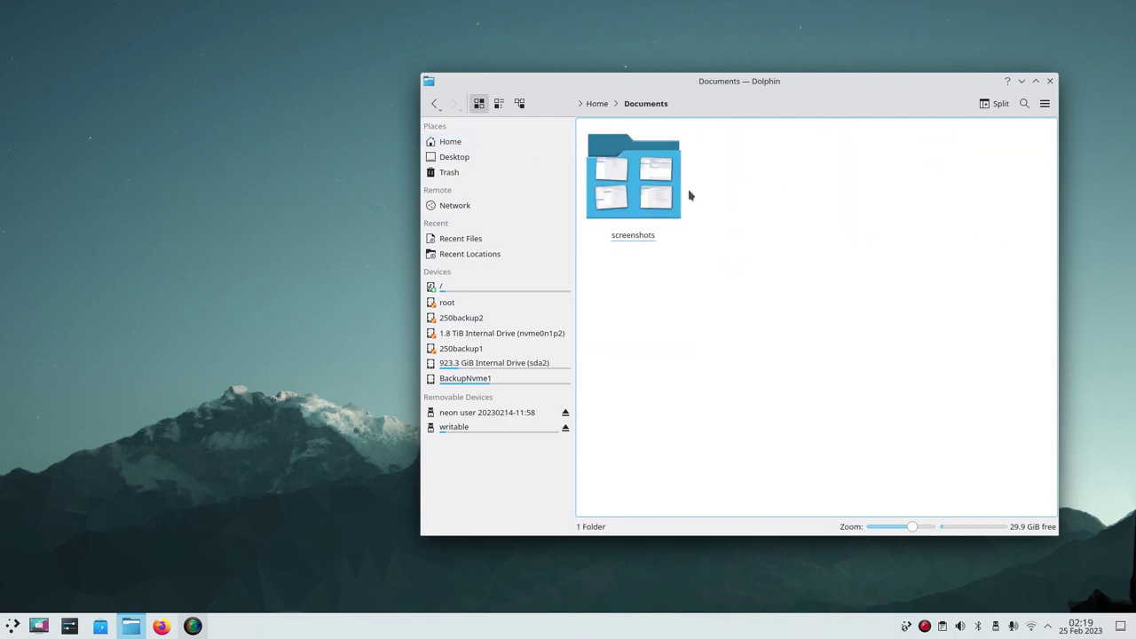
double_click(652, 191)
click(637, 190)
right_click(637, 193)
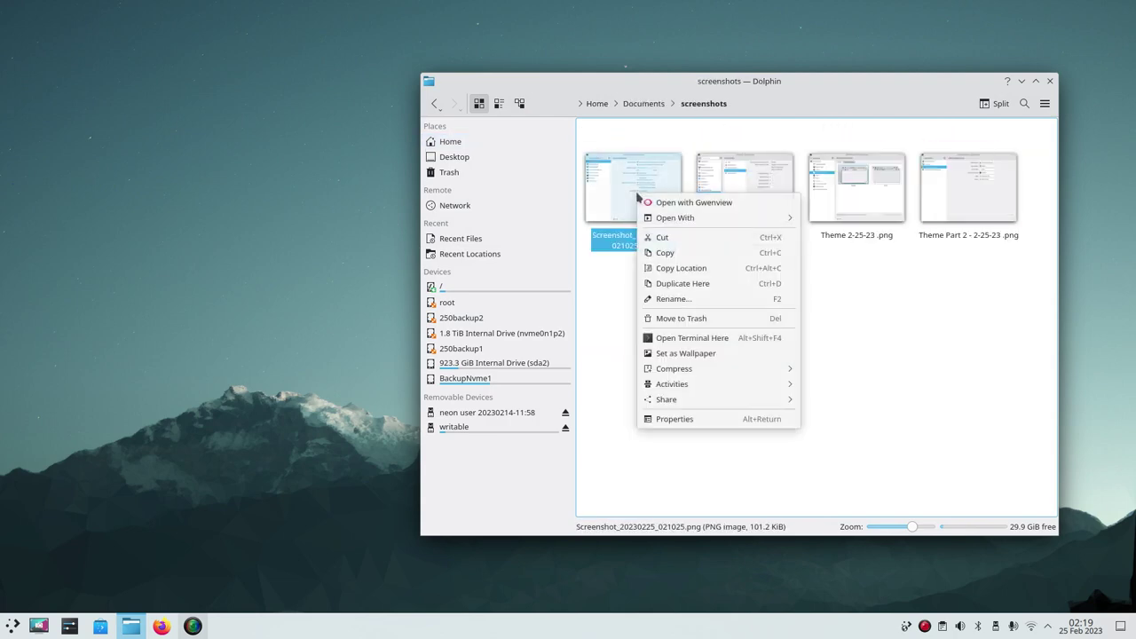
mouse_move(701, 371)
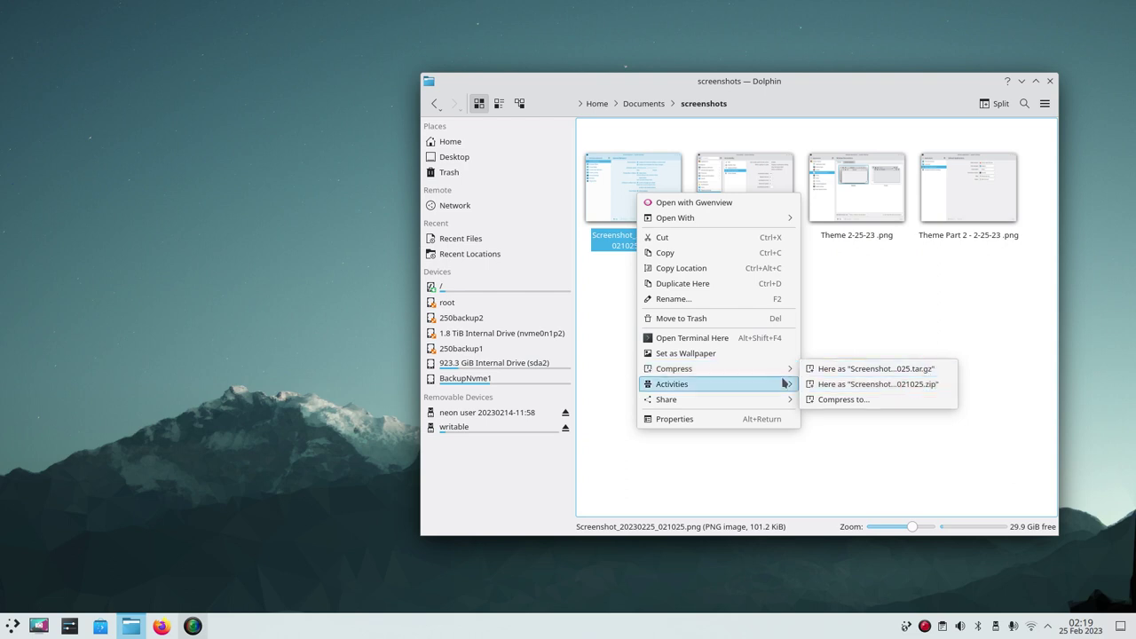
click(927, 330)
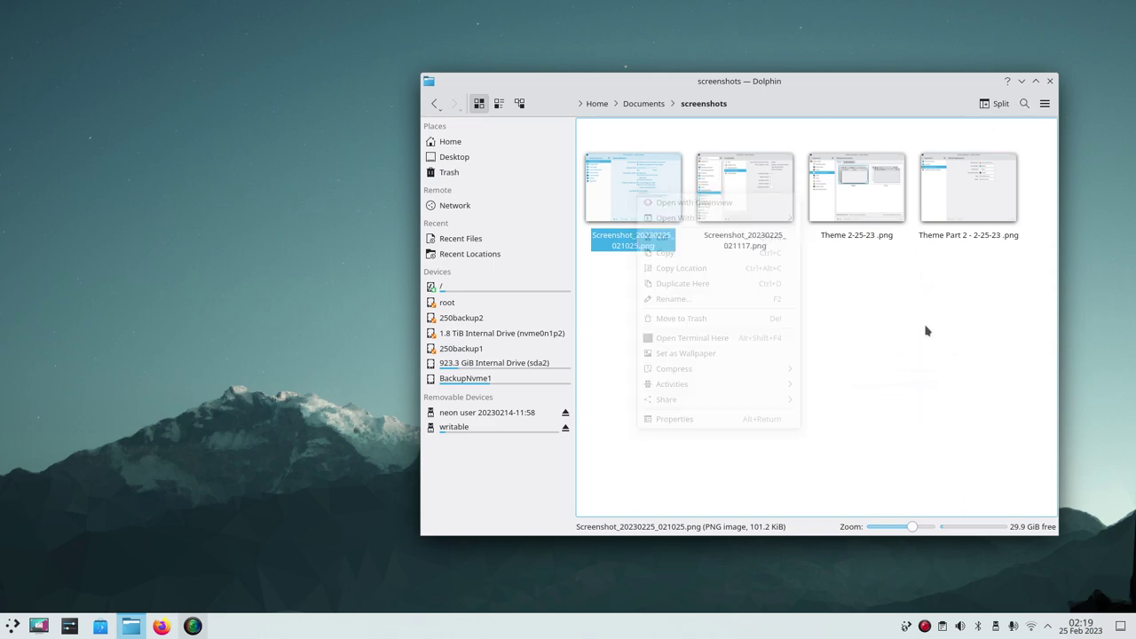
click(1050, 80)
Step: Add a Spectacle shortcut to the desktop from the launcher's Utilities category and delete it again
click(13, 627)
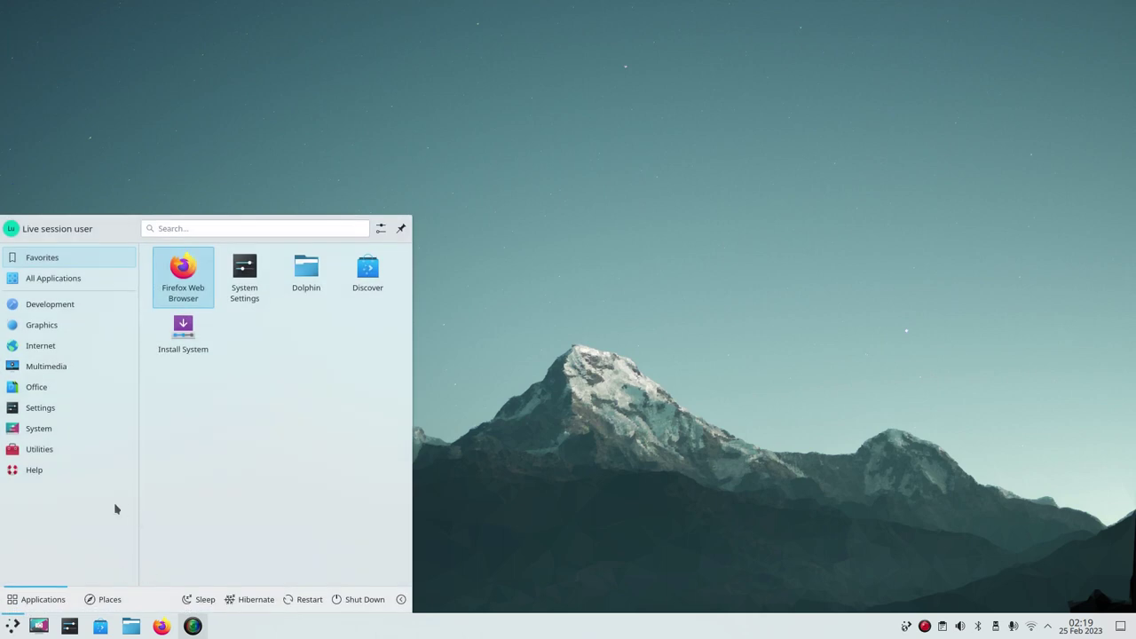
mouse_move(51, 453)
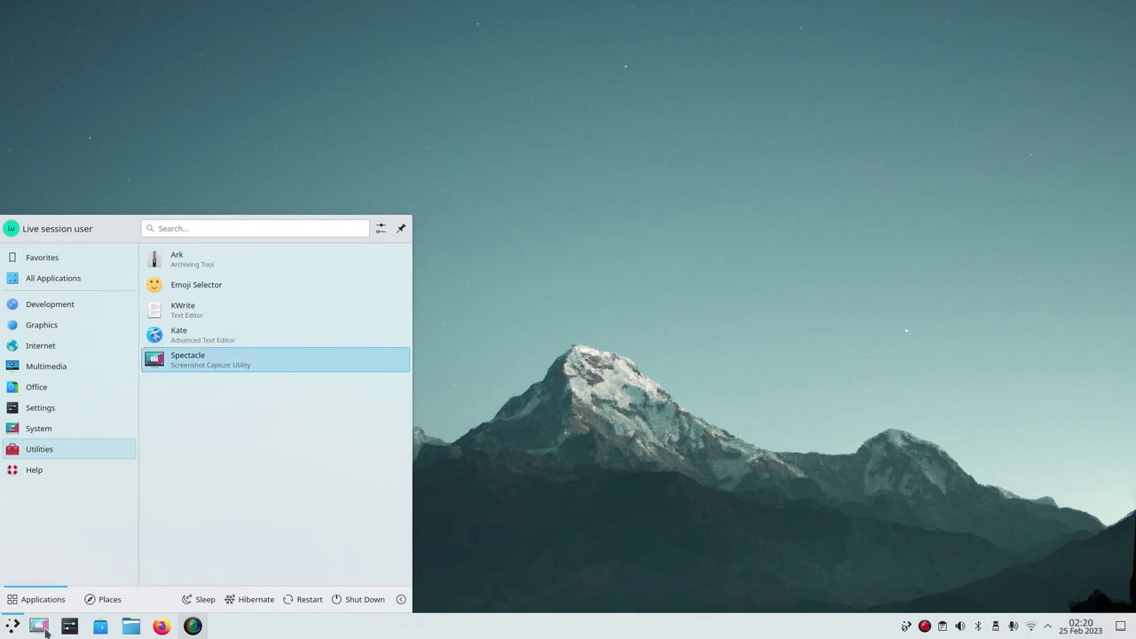
right_click(197, 363)
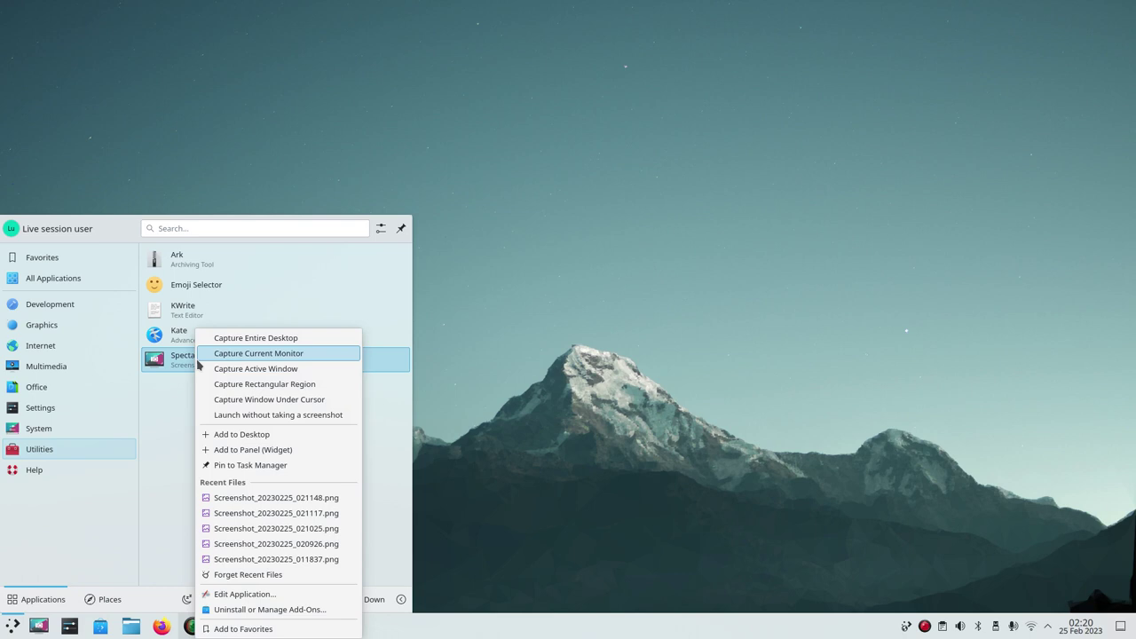
click(275, 435)
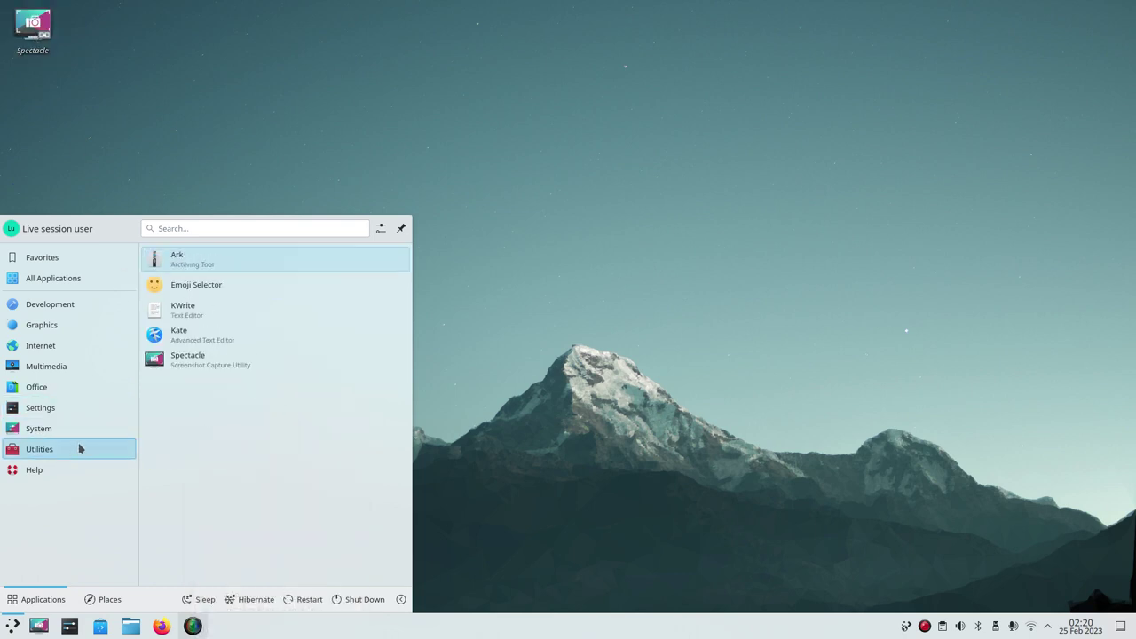
drag(98, 5, 19, 84)
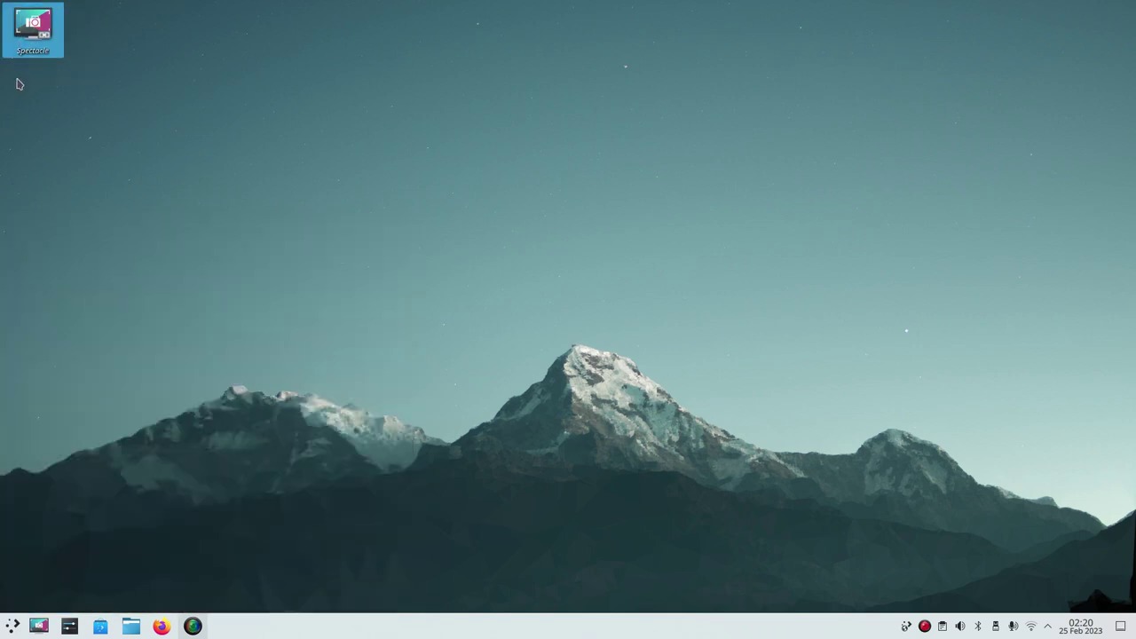
key(Delete)
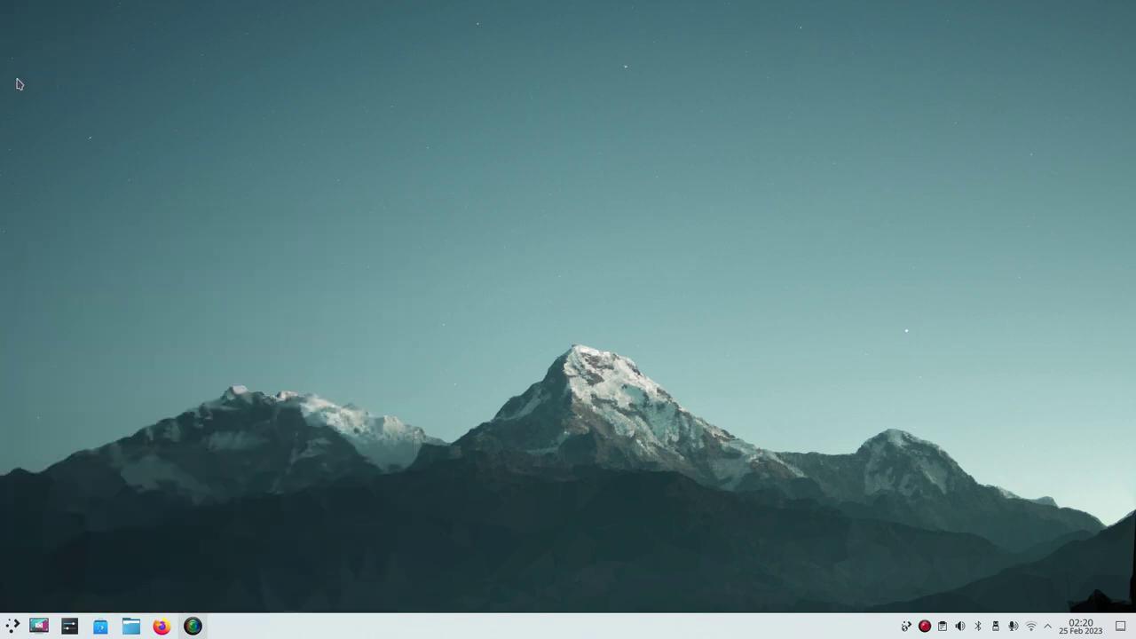
Step: Look through the launcher's application categories, its Computer places and the additional session options, and close the launcher
click(14, 627)
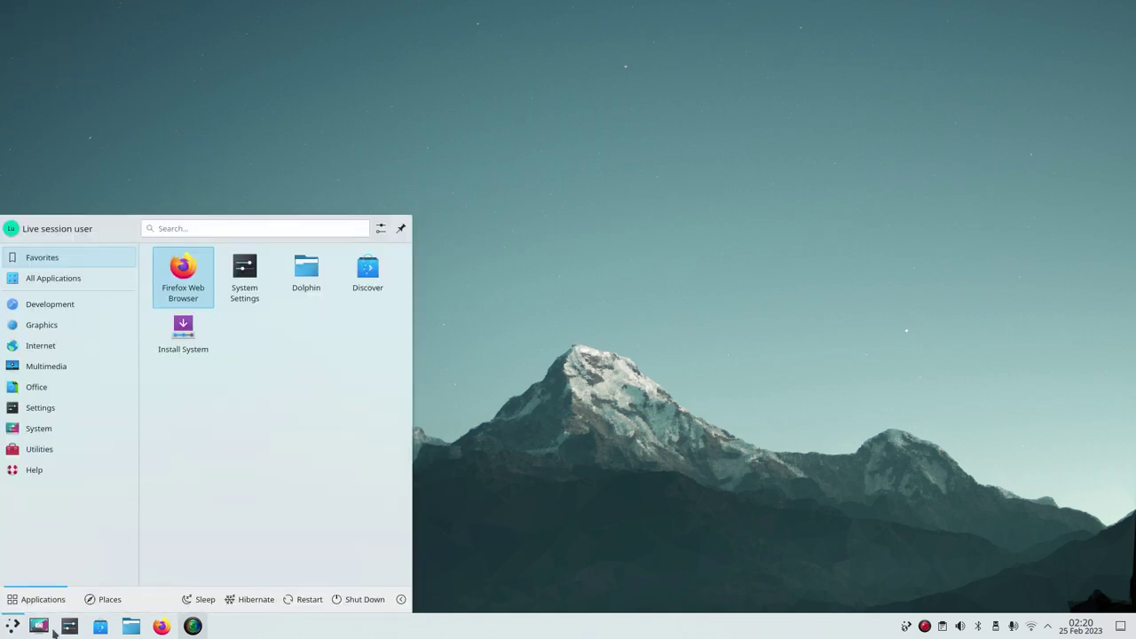
mouse_move(86, 450)
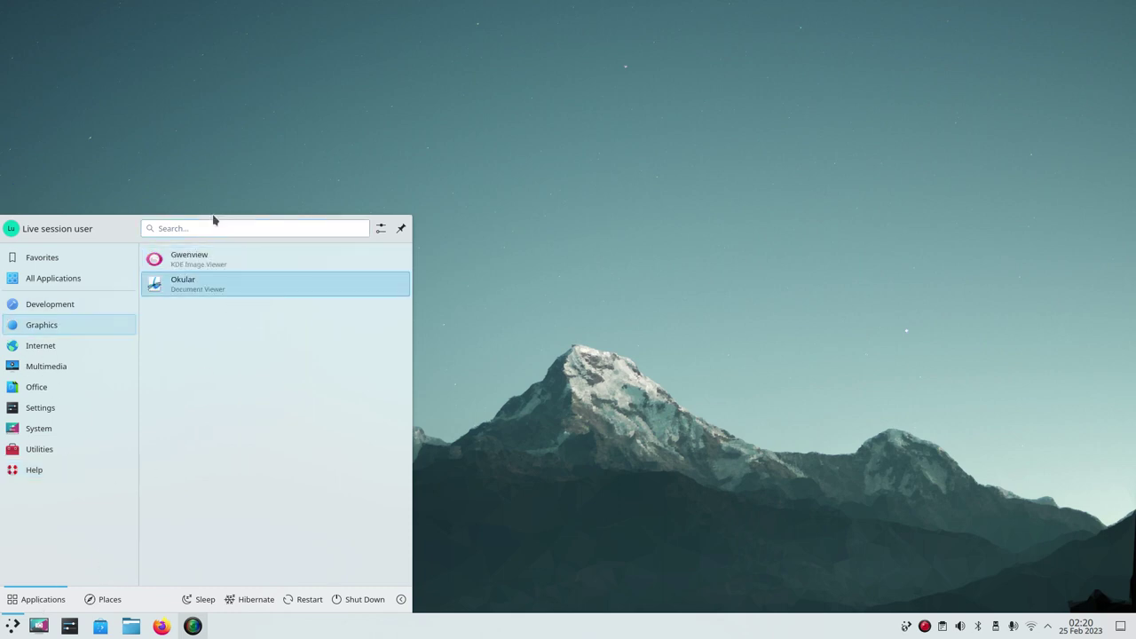
click(100, 601)
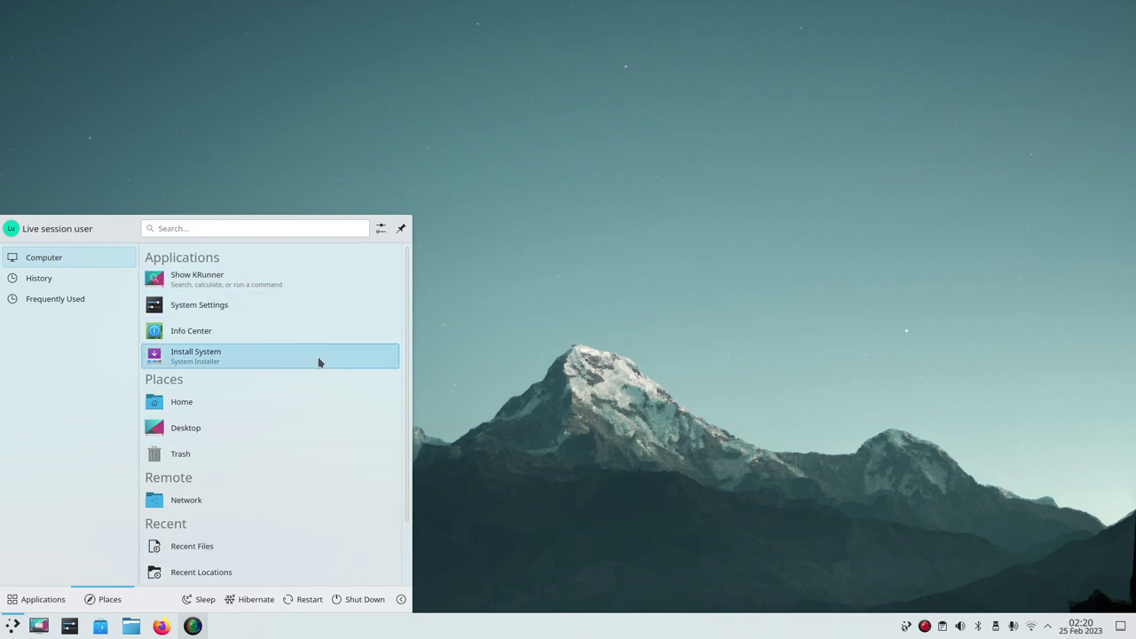
scroll(323, 391, down, 2)
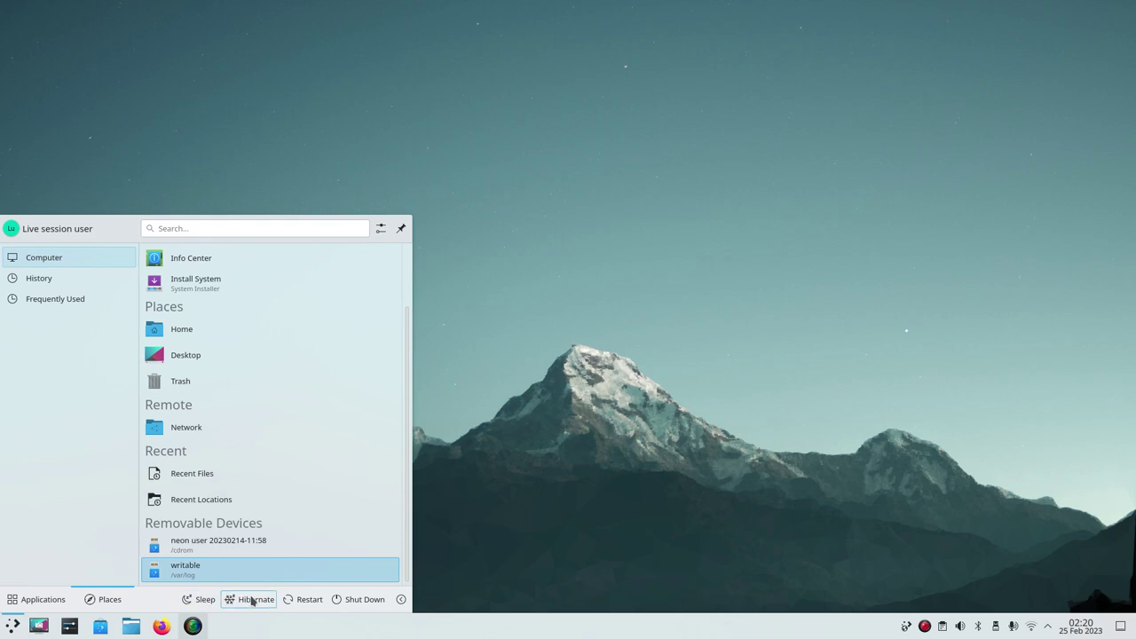
click(402, 599)
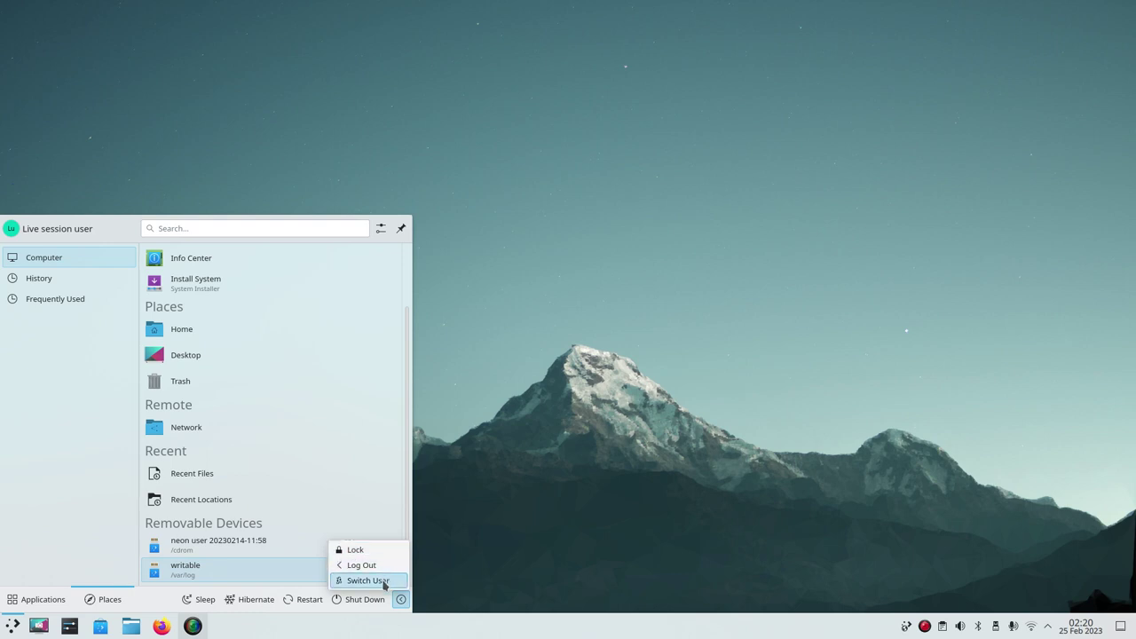
click(577, 418)
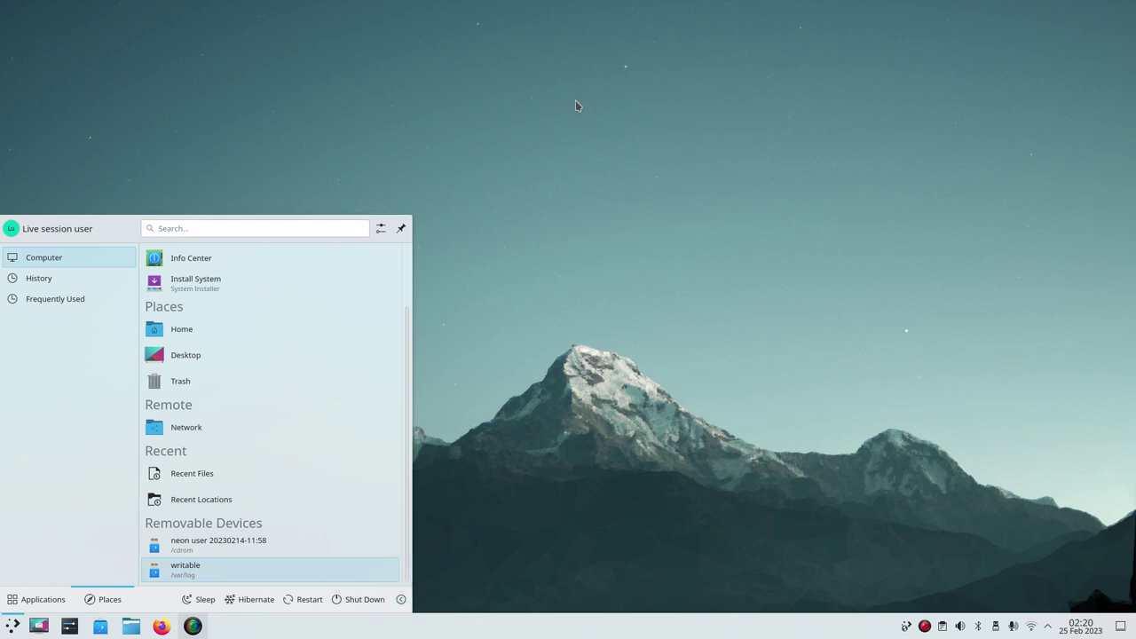
click(575, 99)
Step: Look at the desktop's wallpaper settings and close the dialog without changes
right_click(538, 86)
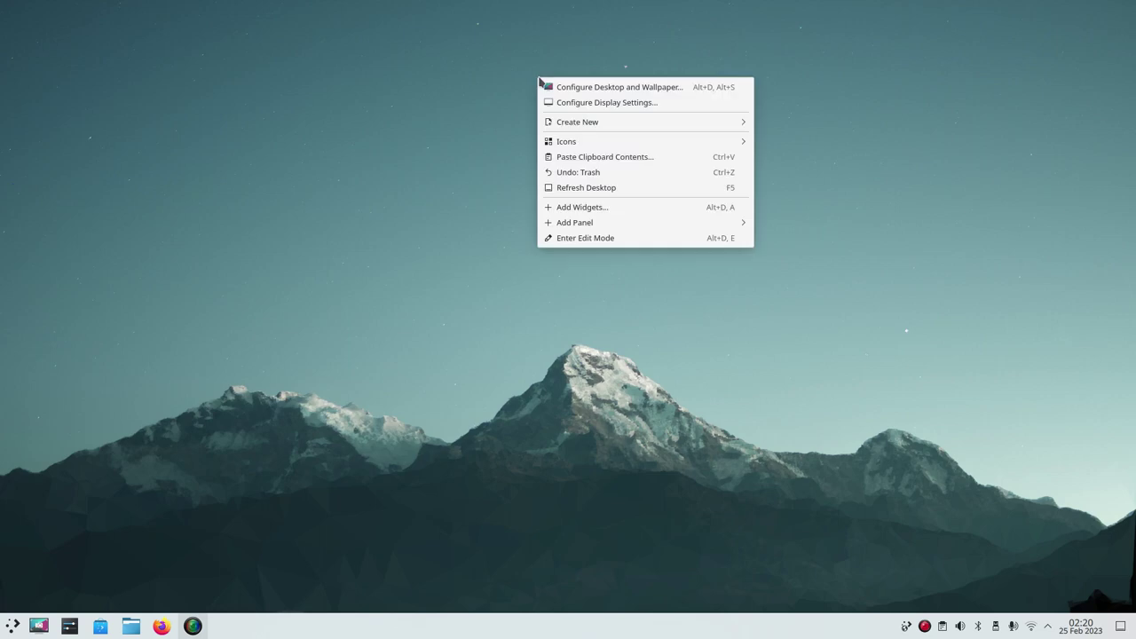
click(607, 87)
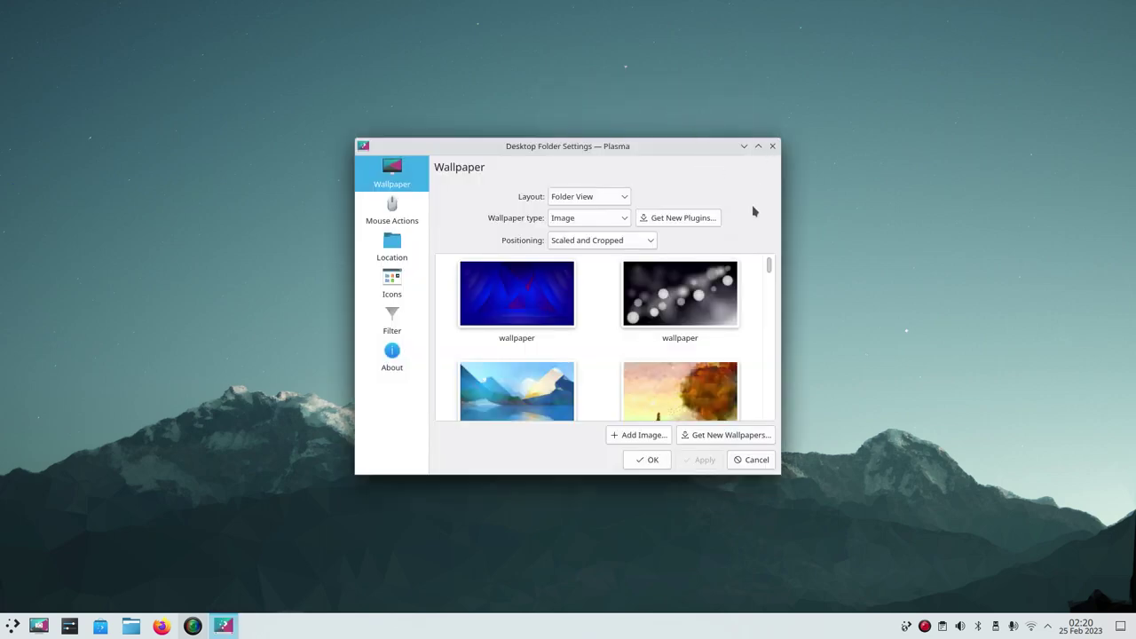
click(773, 145)
Step: Look at the resolution and refresh rate choices in the display configuration and close System Settings without changes
right_click(605, 78)
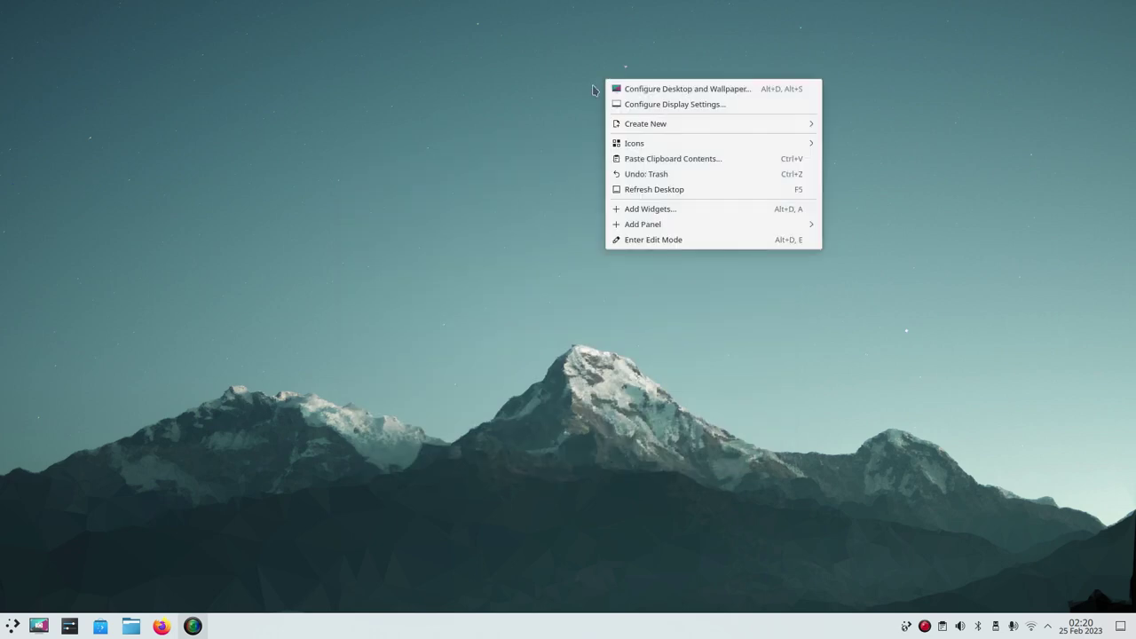
click(667, 104)
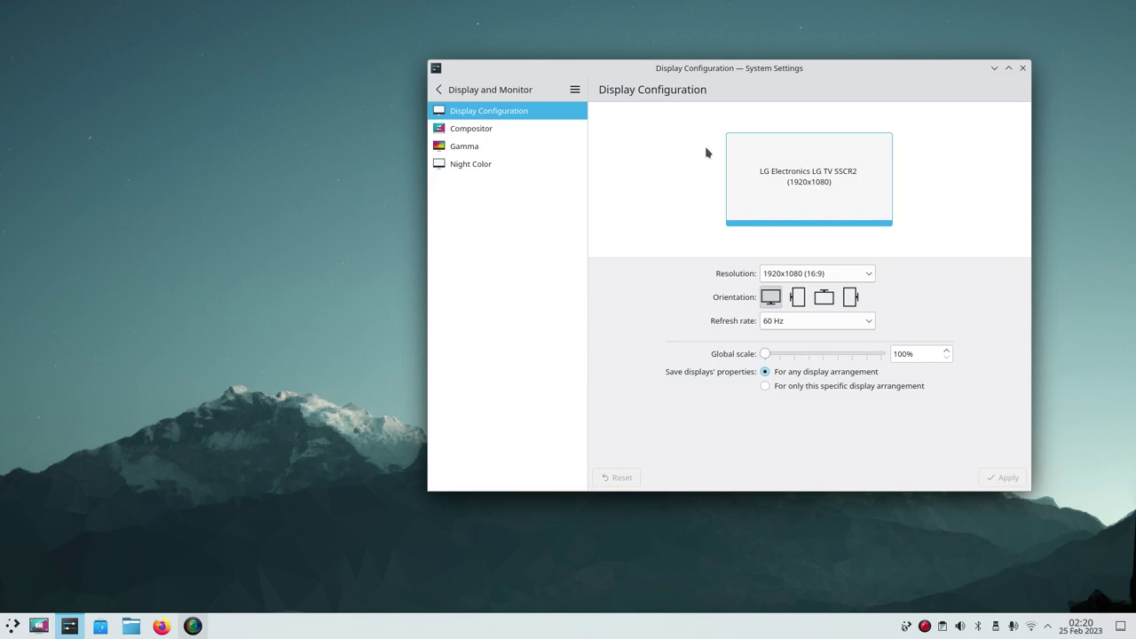
click(833, 277)
click(916, 283)
click(850, 322)
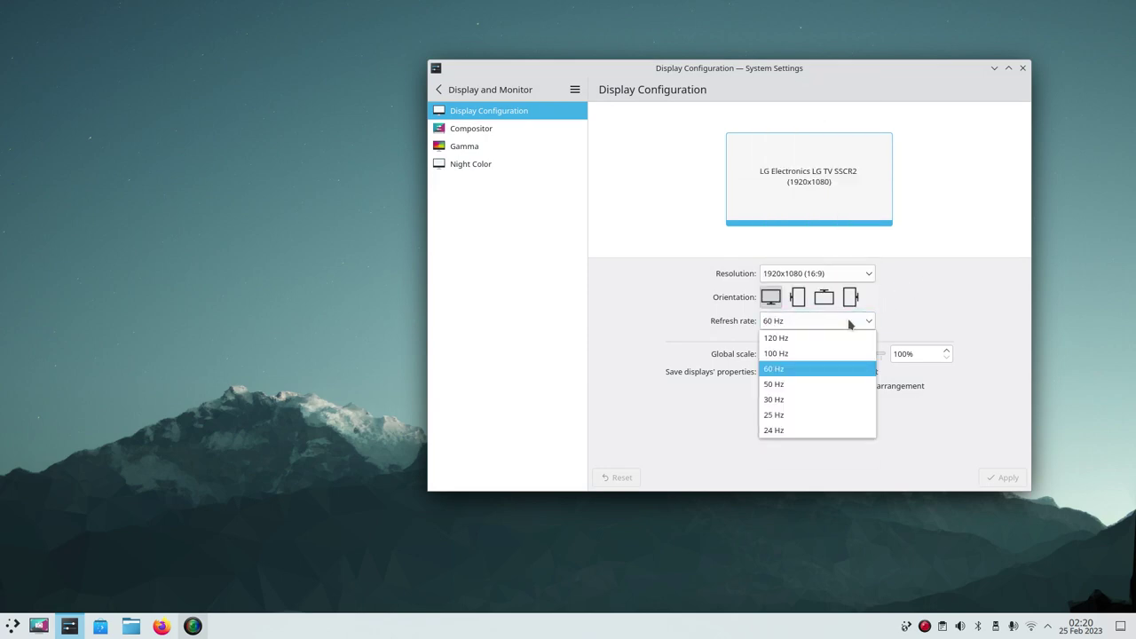
click(925, 275)
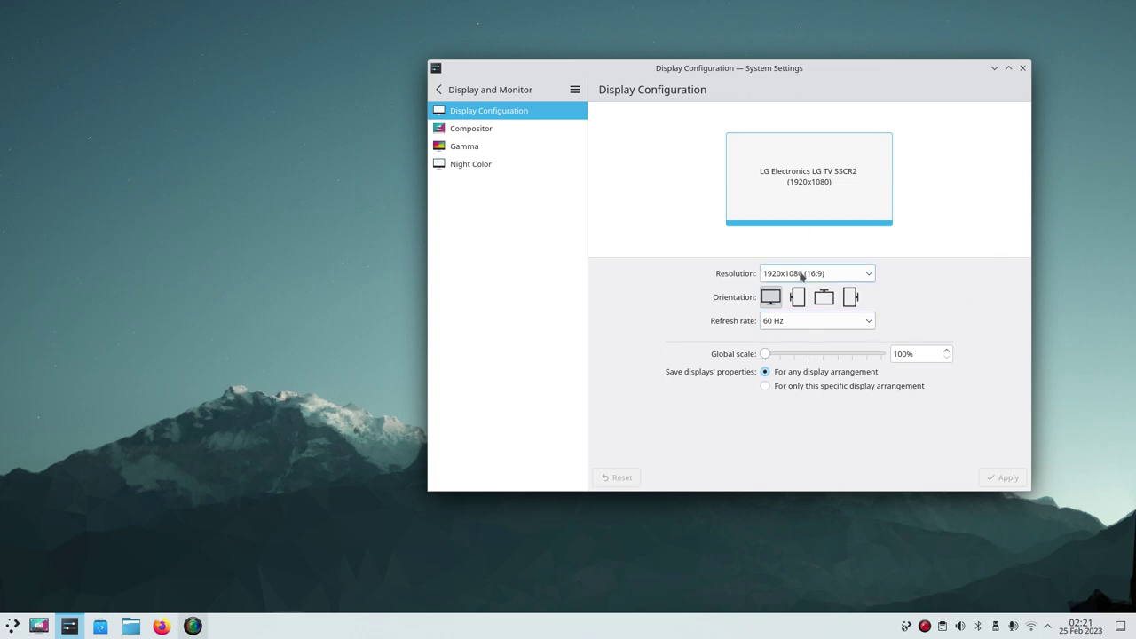
click(1023, 68)
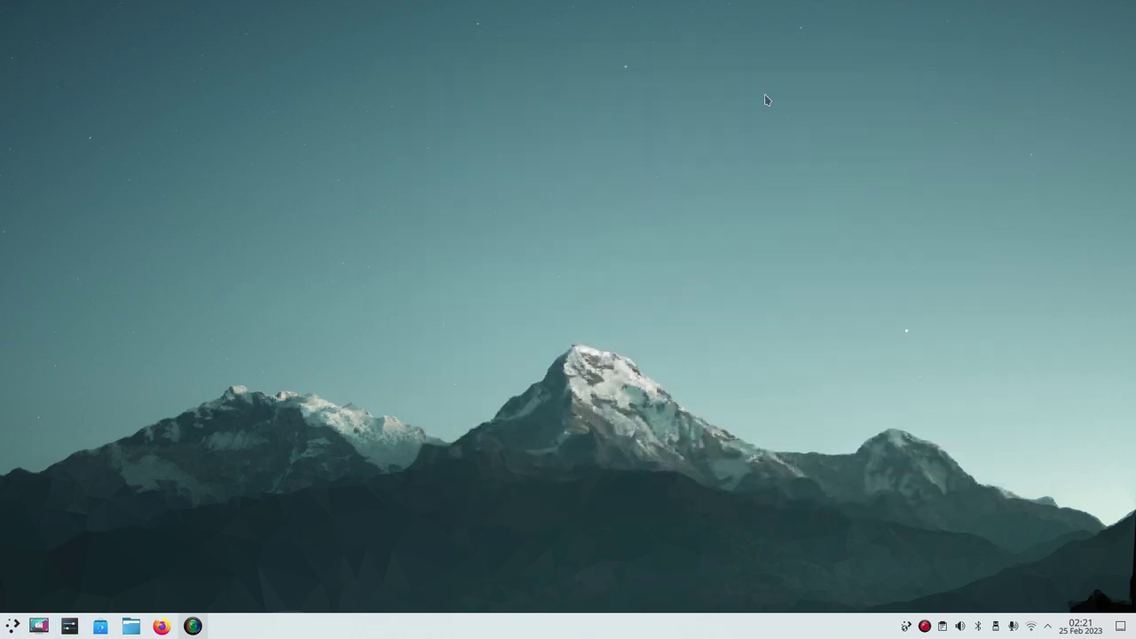
Step: Look at the desktop's Create New and Icons options and open the list of widgets that can be added
right_click(501, 70)
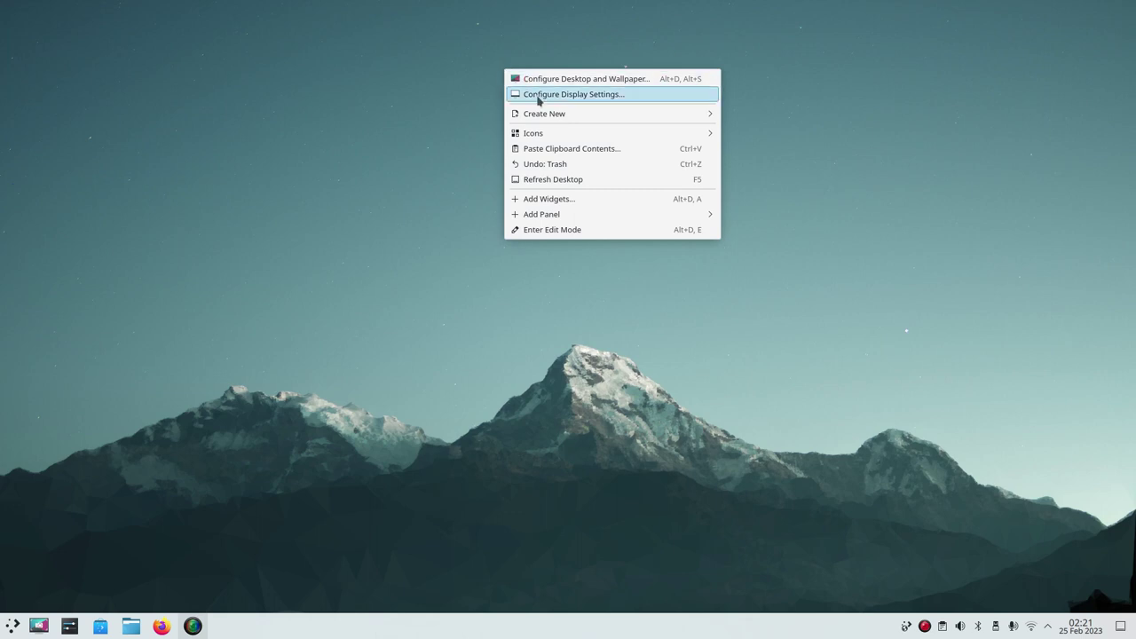
mouse_move(552, 119)
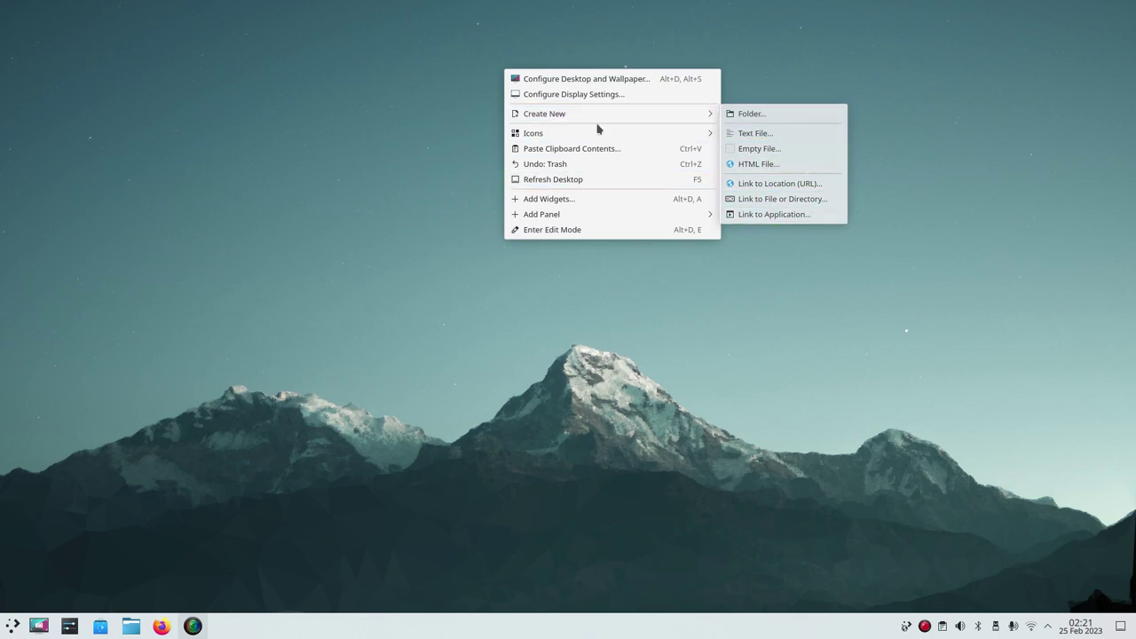
mouse_move(600, 138)
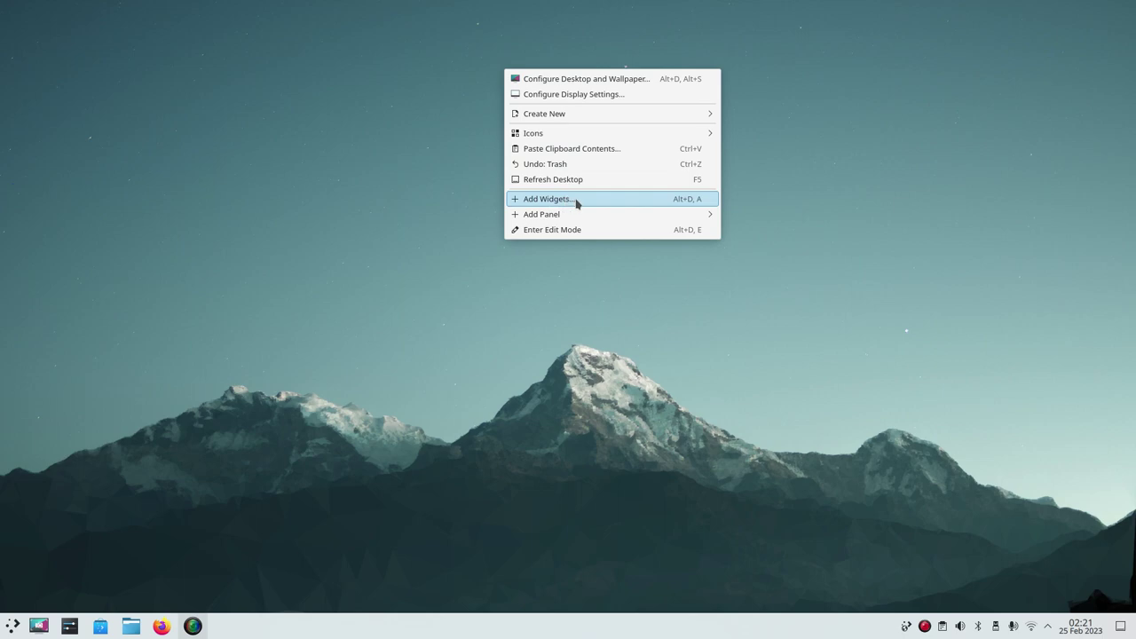
click(575, 201)
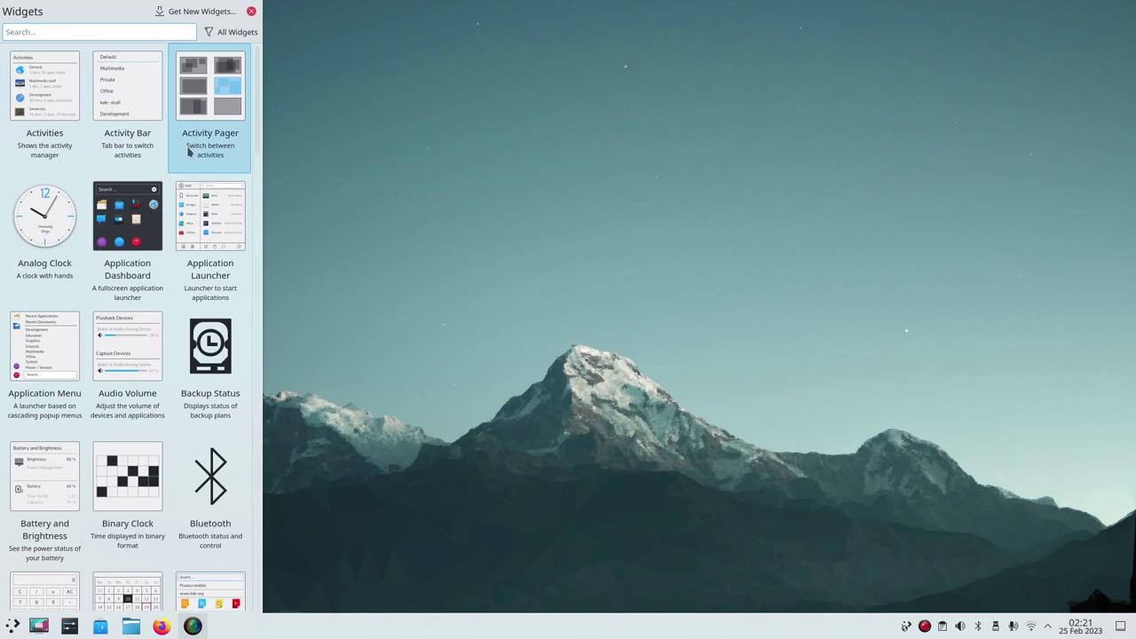
Step: Browse the available widgets, place the Analog Clock widget on the upper middle of the desktop, and close the widget list
scroll(183, 156, down, 2)
scroll(183, 156, up, 2)
scroll(124, 151, down, 2)
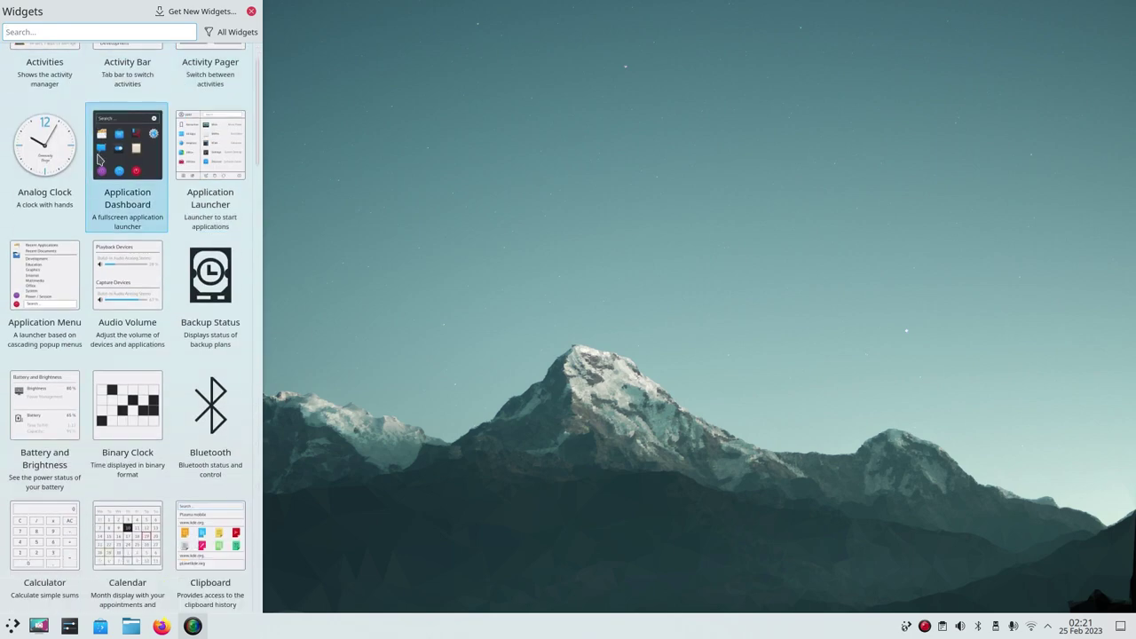
scroll(98, 157, up, 2)
scroll(97, 157, down, 2)
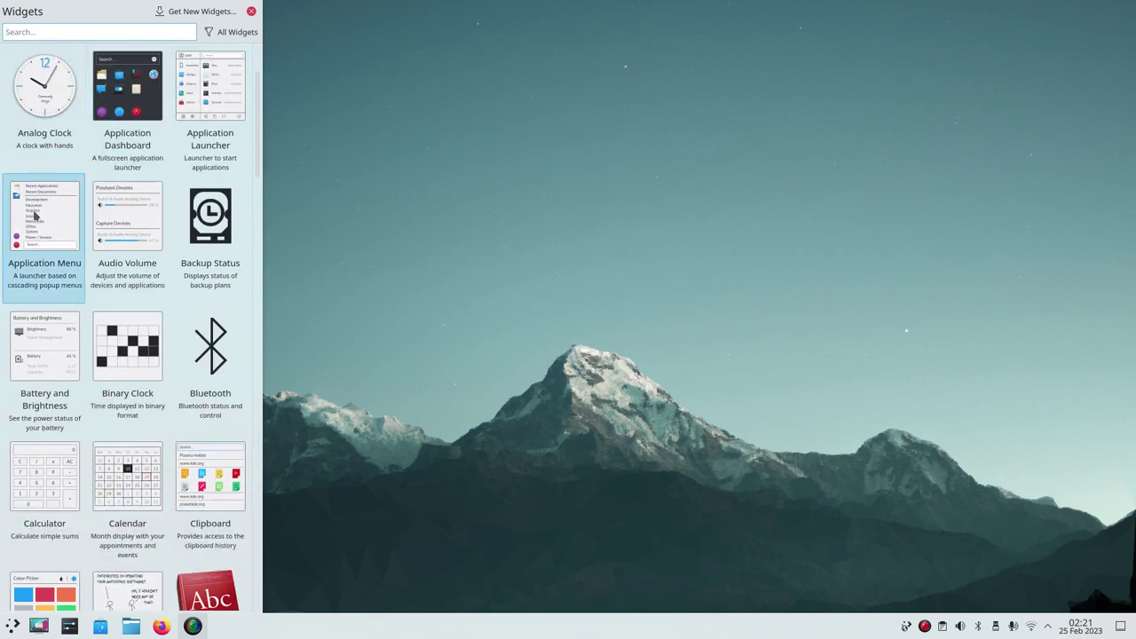
scroll(82, 270, down, 2)
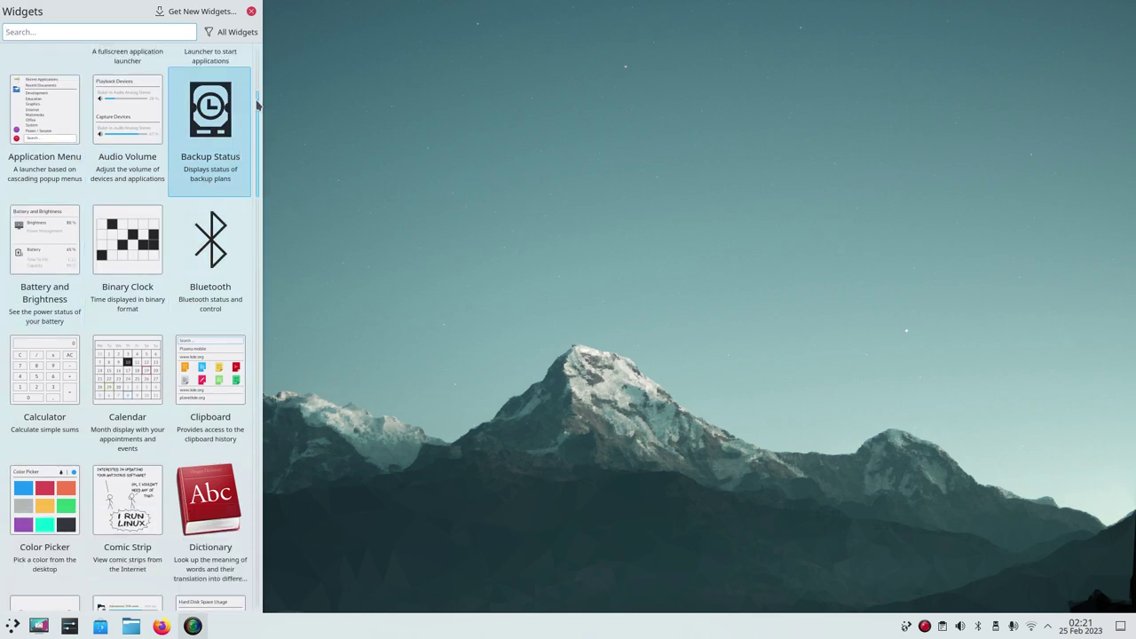
drag(257, 107, 297, 76)
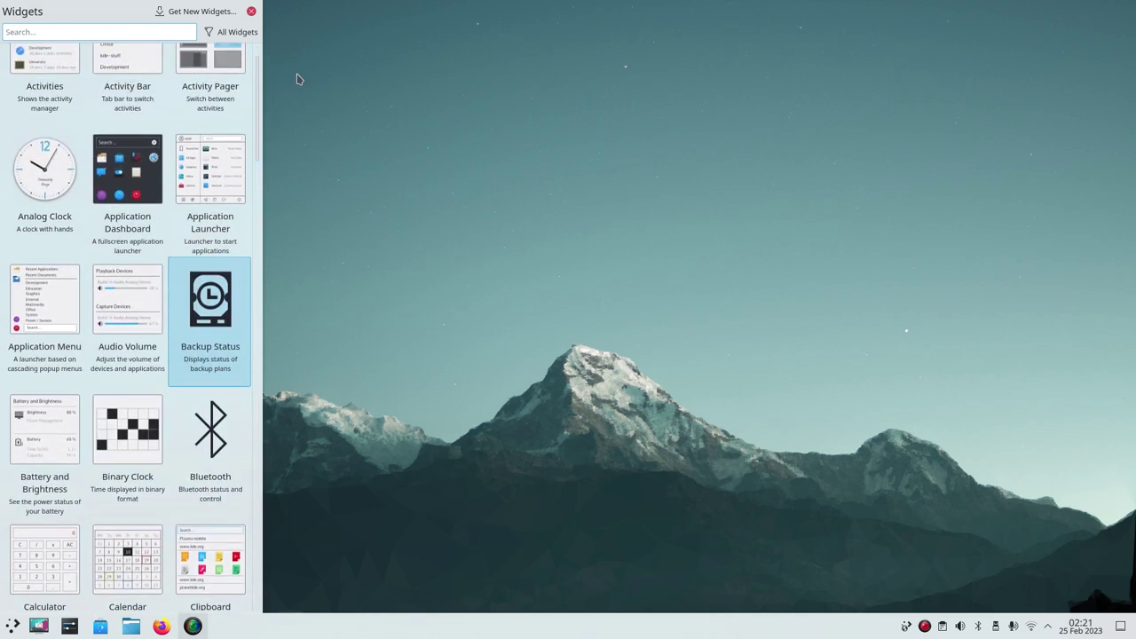
drag(45, 165, 646, 132)
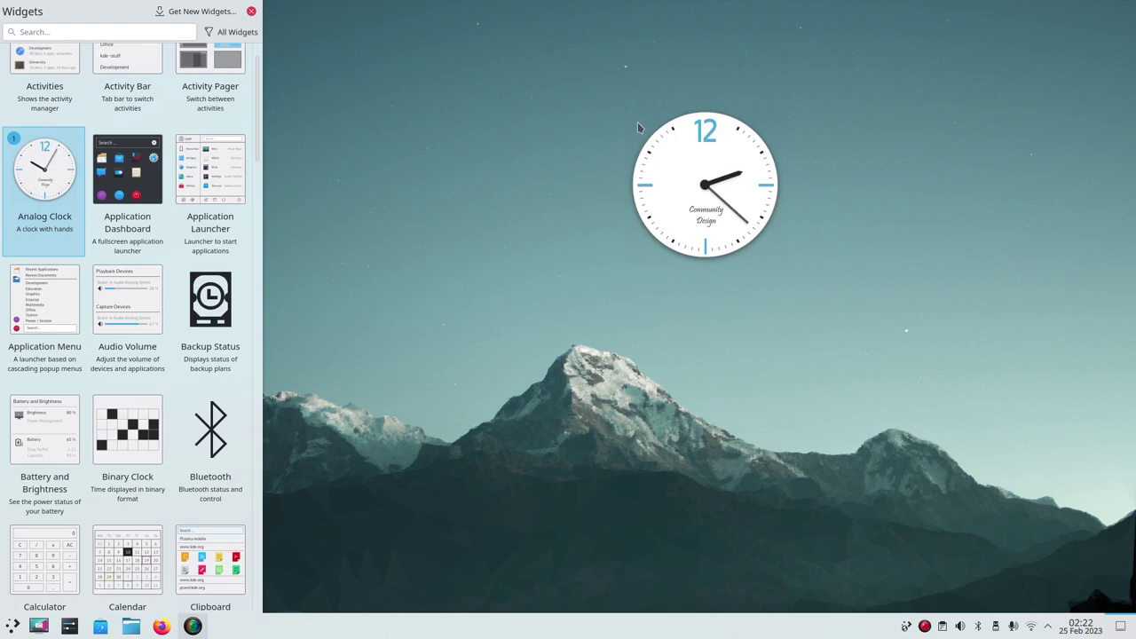
click(252, 12)
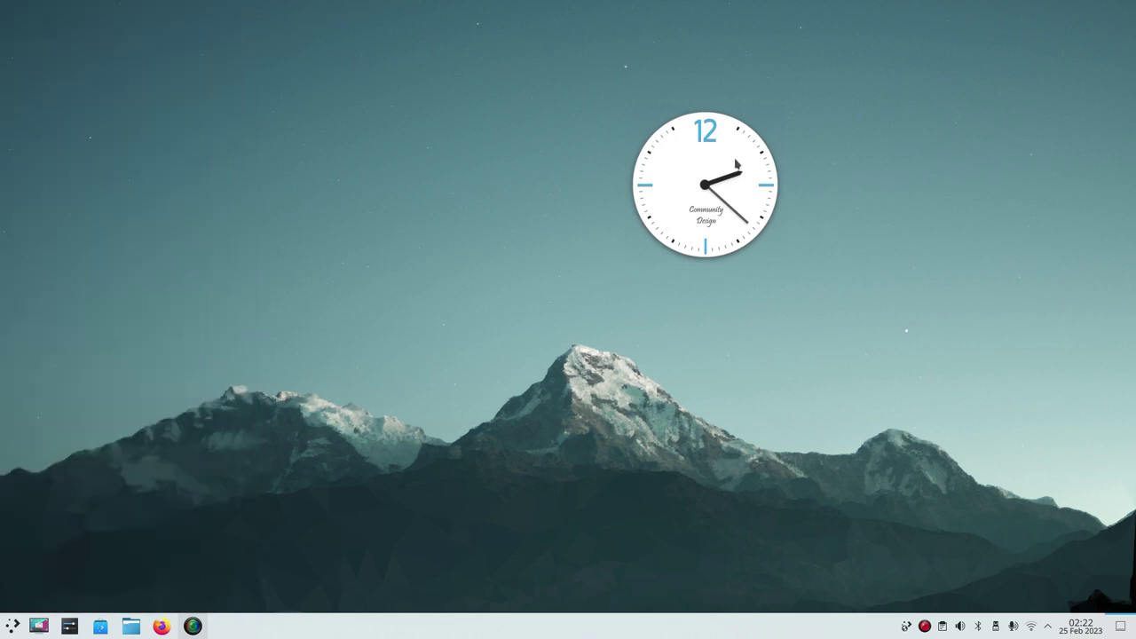
Step: Enlarge the Analog Clock slightly in edit mode, move it toward the upper right of the desktop, and leave edit mode
mouse_move(702, 157)
right_click(695, 158)
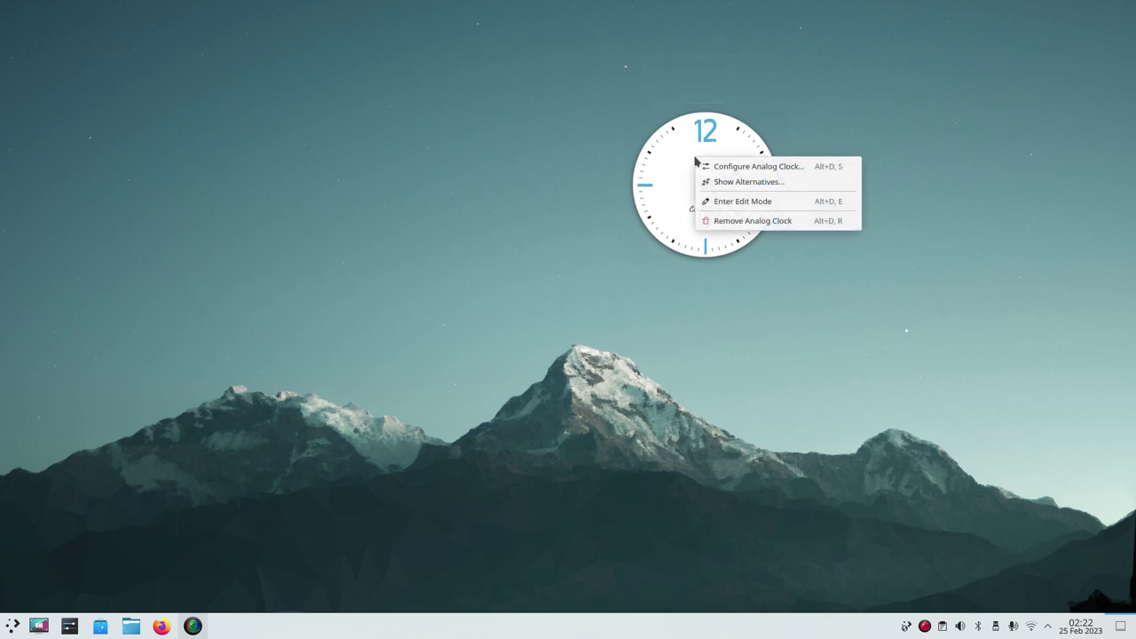
click(735, 208)
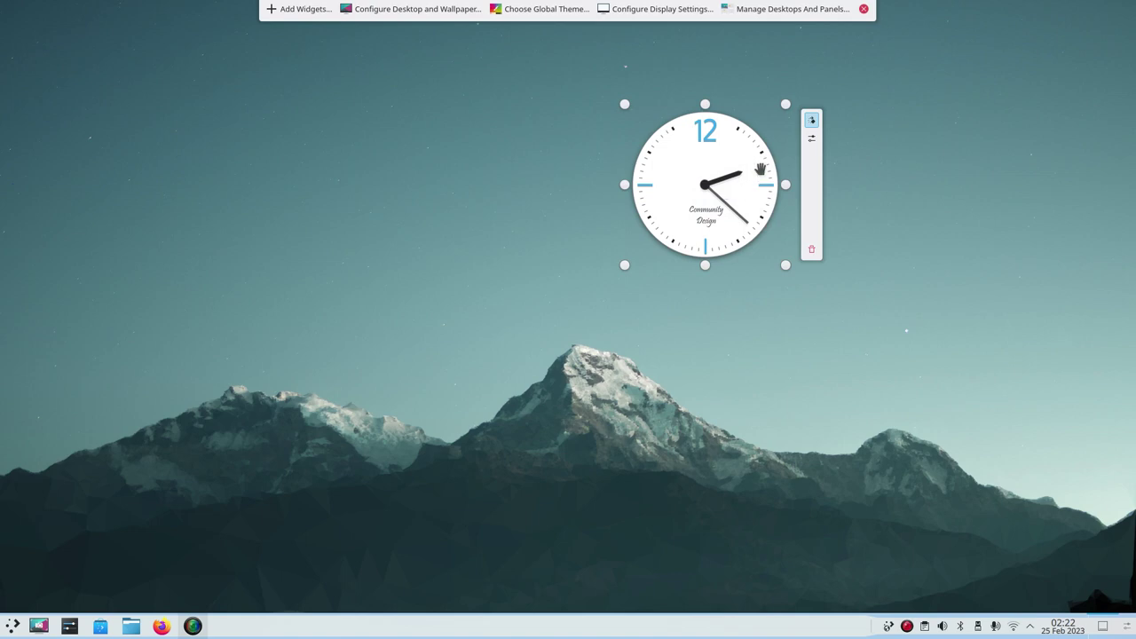
drag(786, 104, 806, 85)
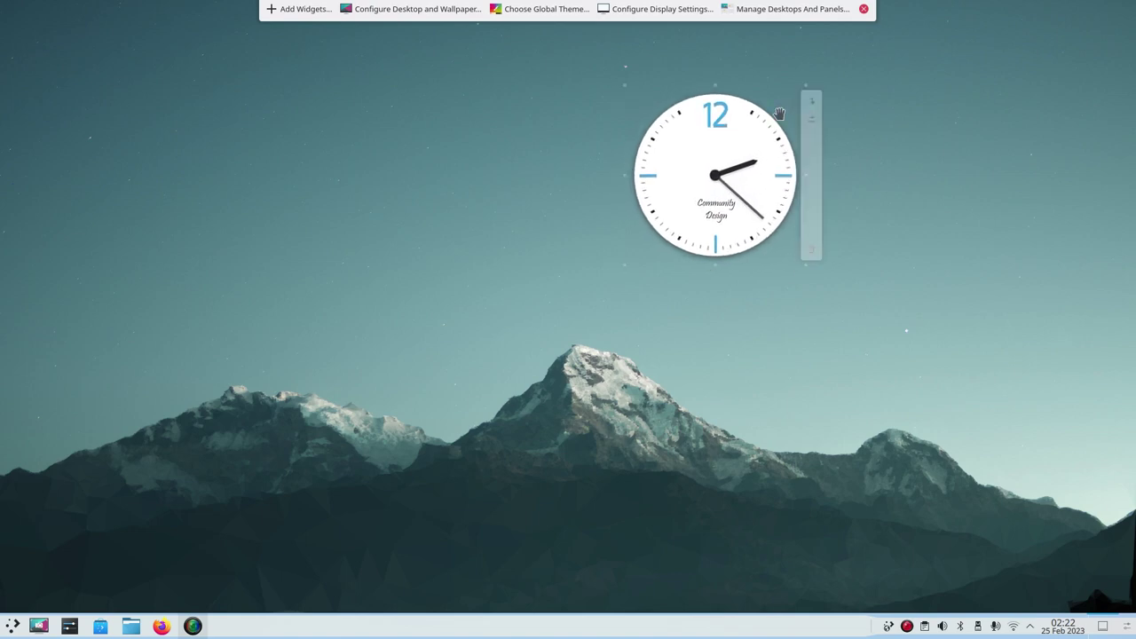
mouse_move(716, 174)
mouse_down()
mouse_move(682, 187)
mouse_move(402, 181)
mouse_move(444, 266)
mouse_move(854, 161)
mouse_up()
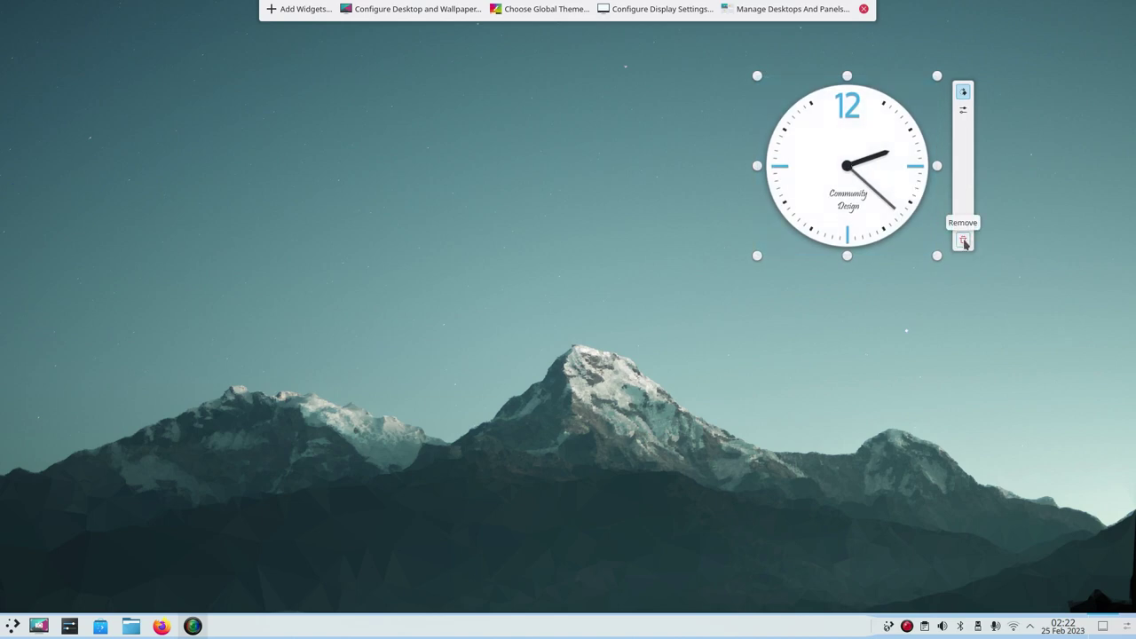
click(864, 9)
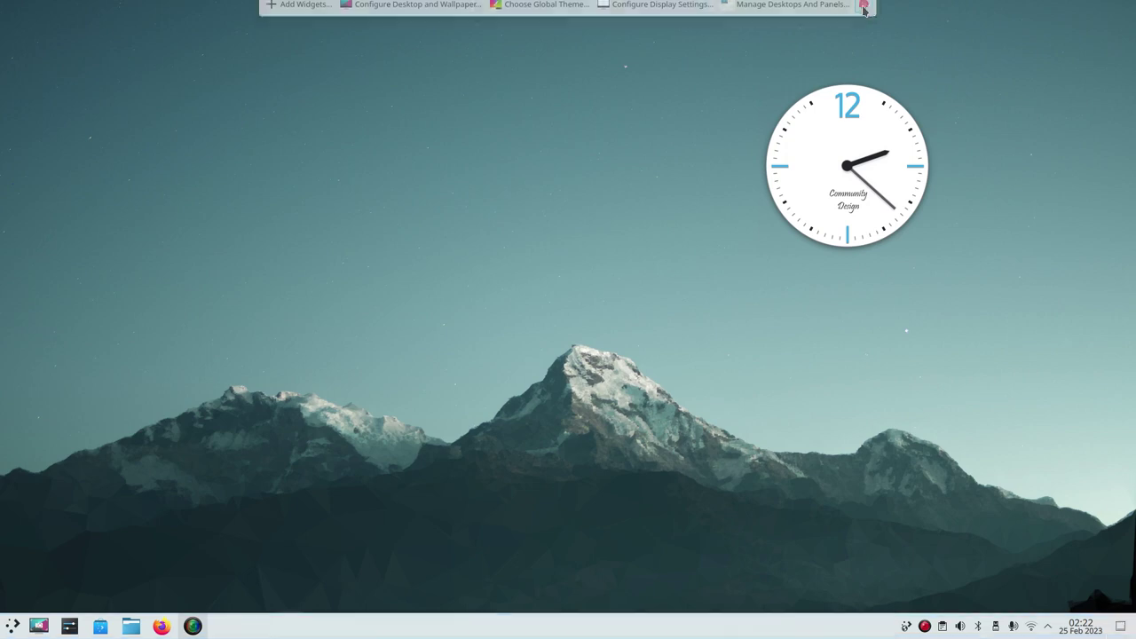
Step: Remove the Analog Clock widget from the desktop and dismiss the removal notification
right_click(859, 147)
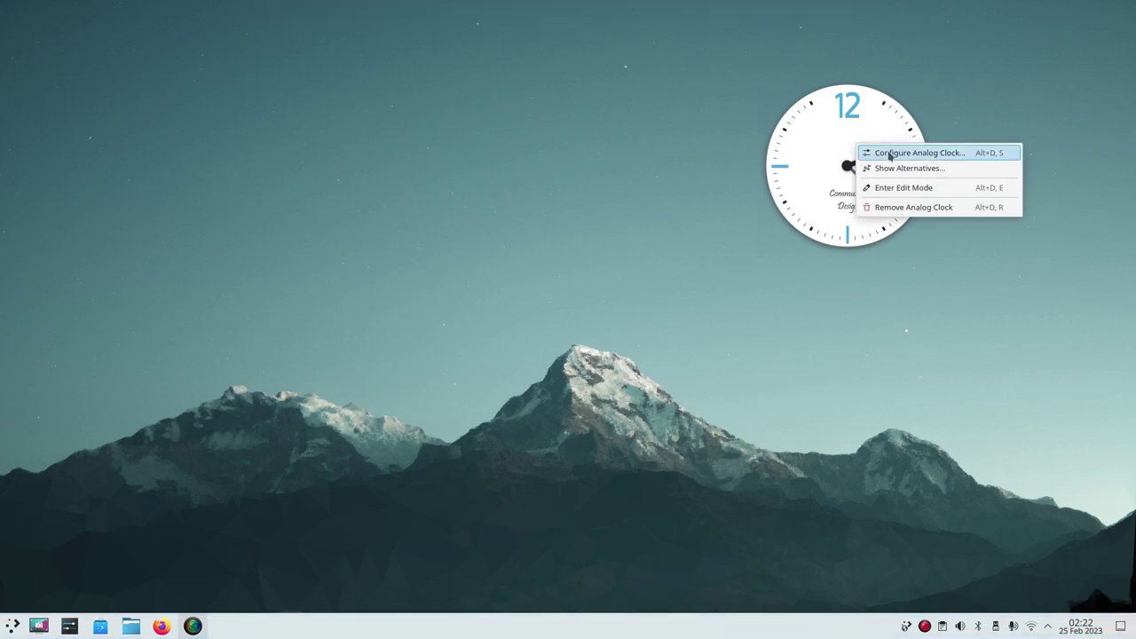
click(936, 211)
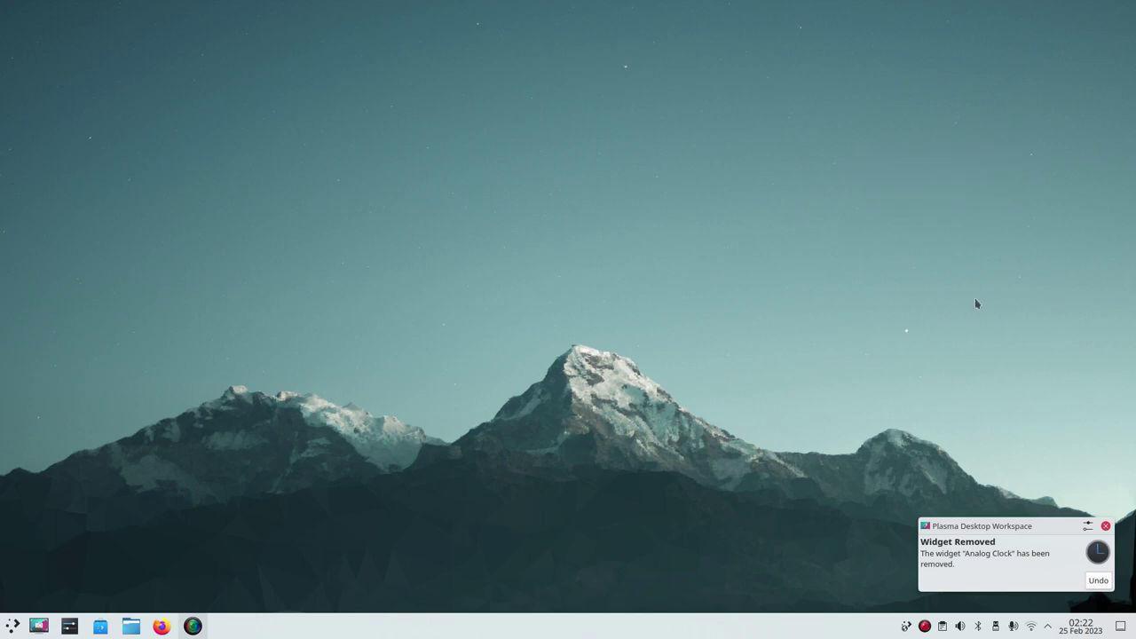
click(1107, 526)
Step: Look at where Add Widgets is offered for the desktop, the task manager and the digital clock, without adding anything
right_click(445, 145)
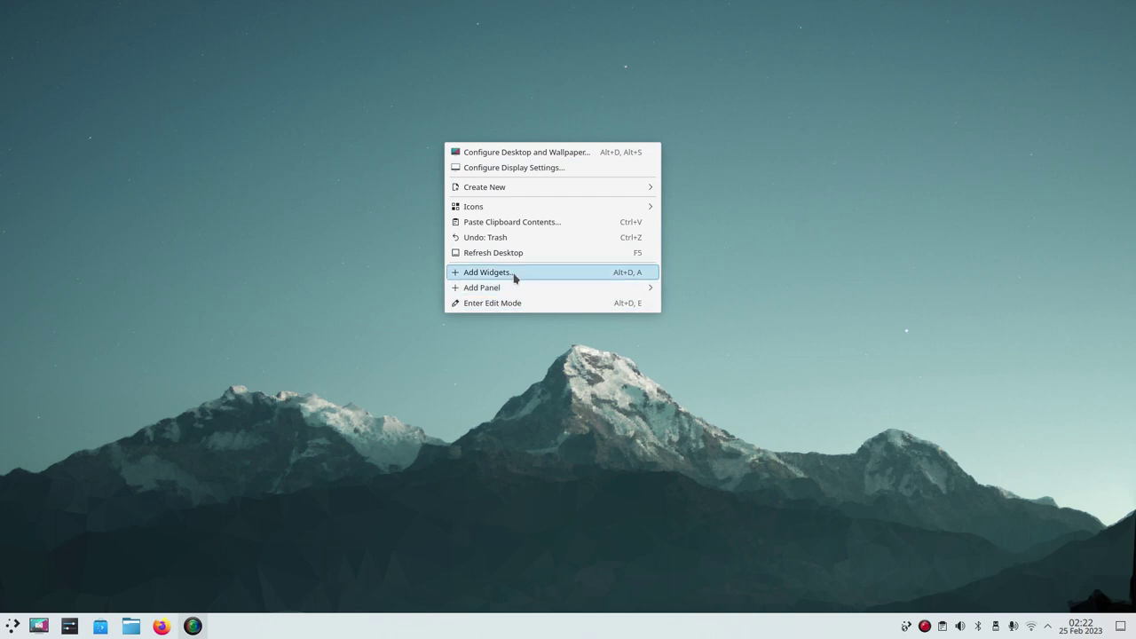
click(533, 422)
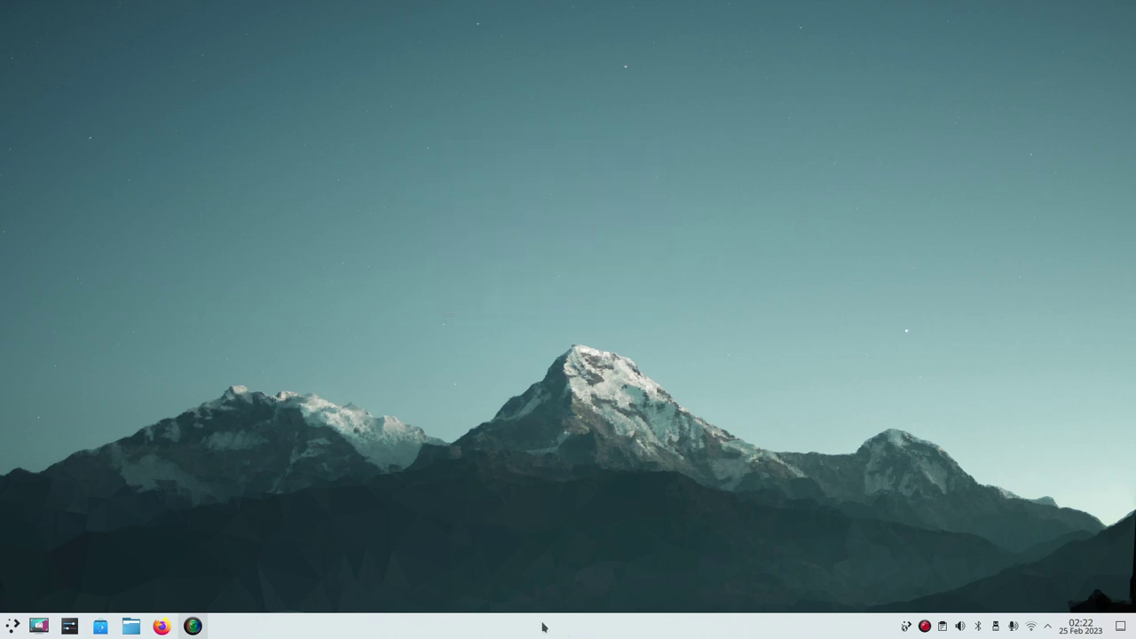
right_click(412, 290)
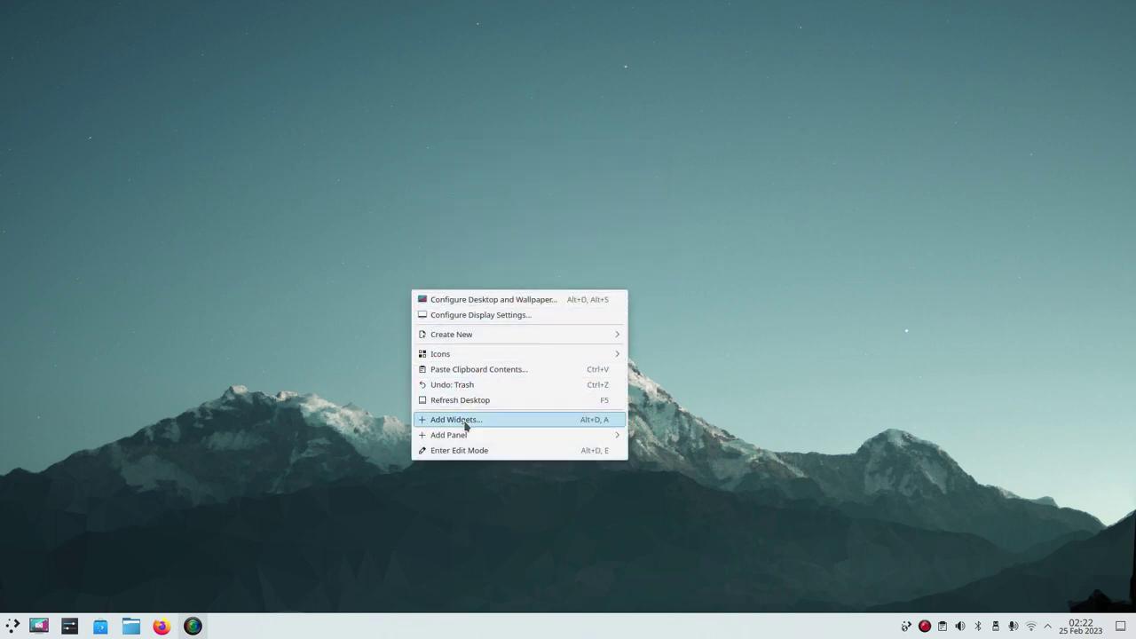
click(563, 515)
right_click(557, 626)
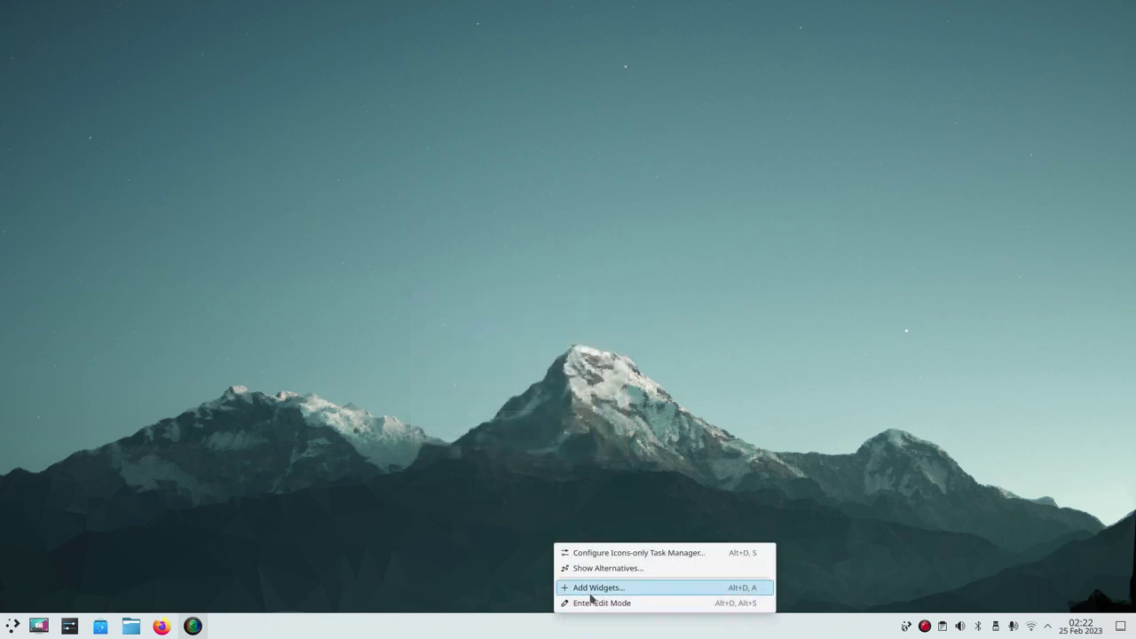
click(707, 414)
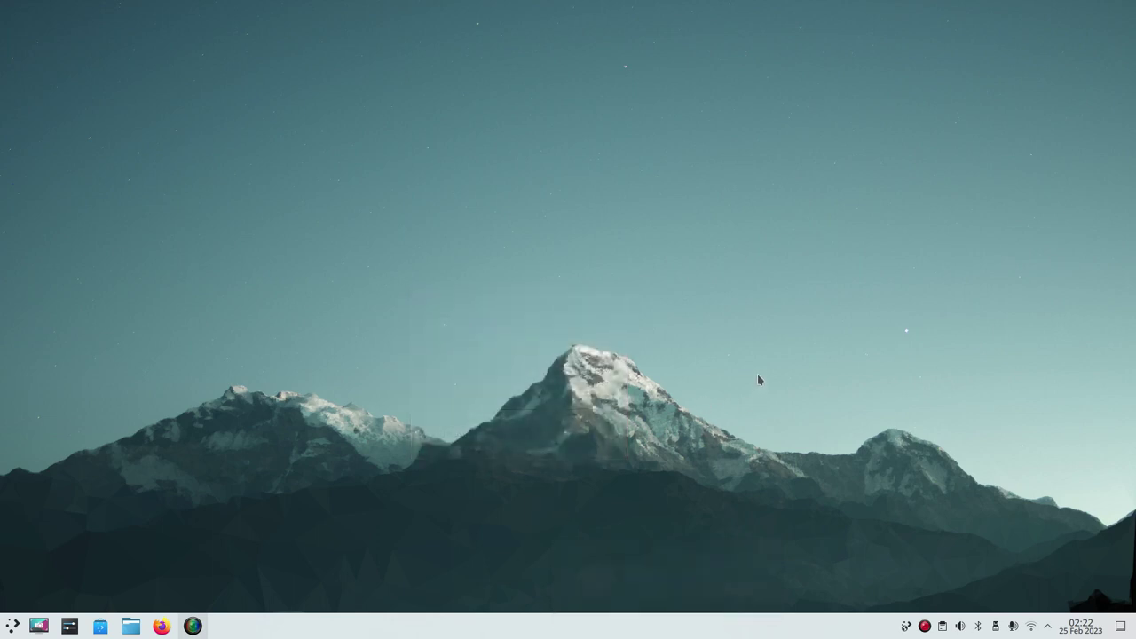
right_click(1079, 628)
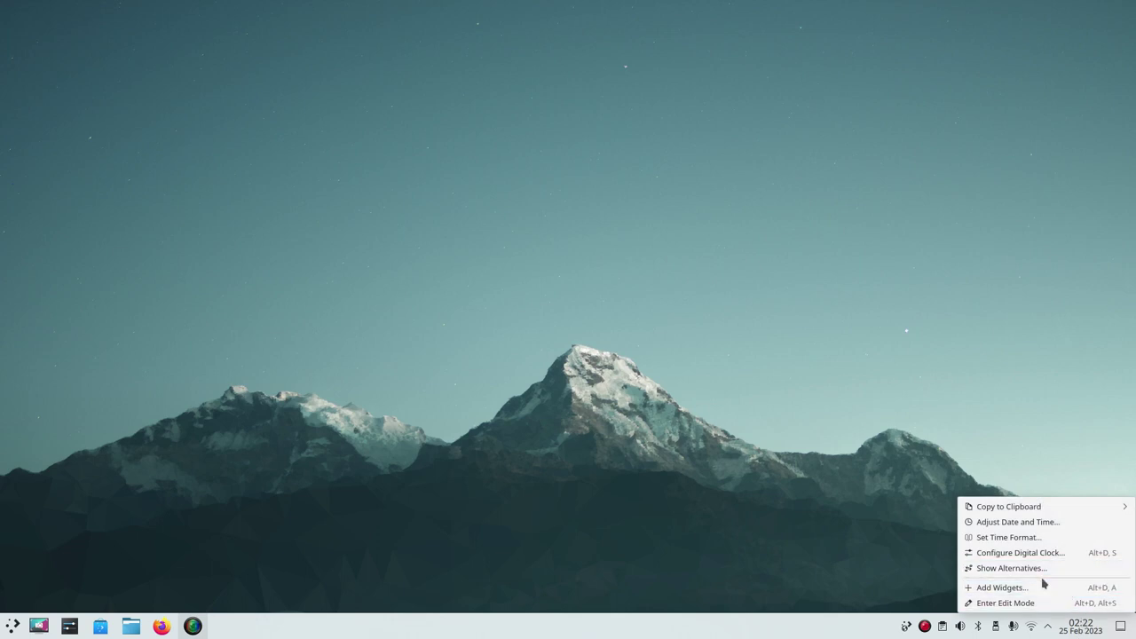
key(Escape)
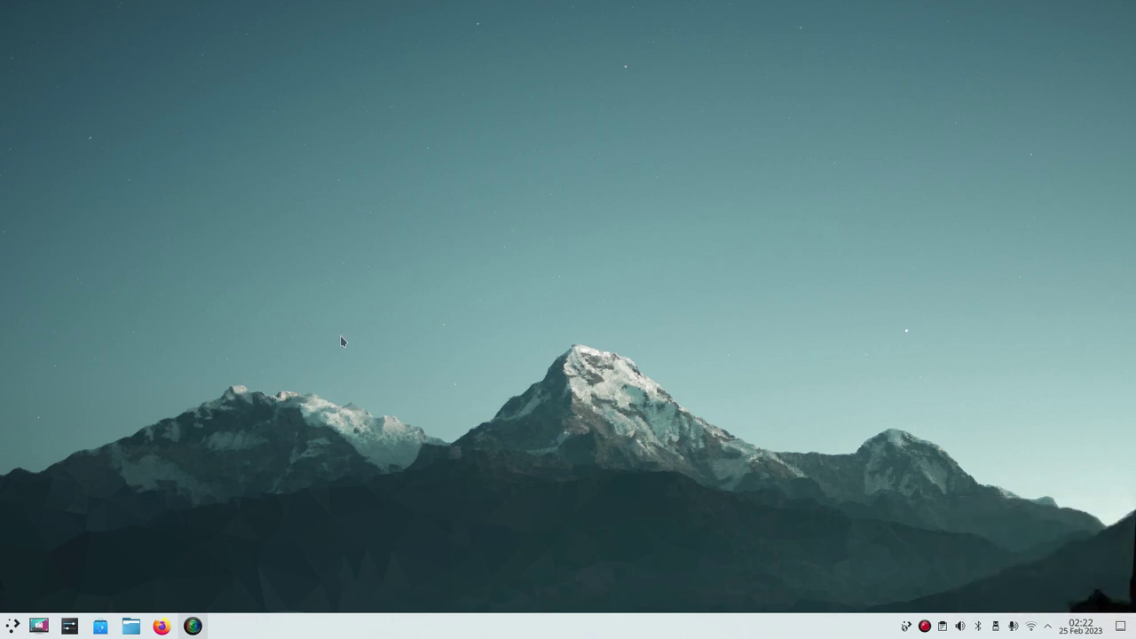